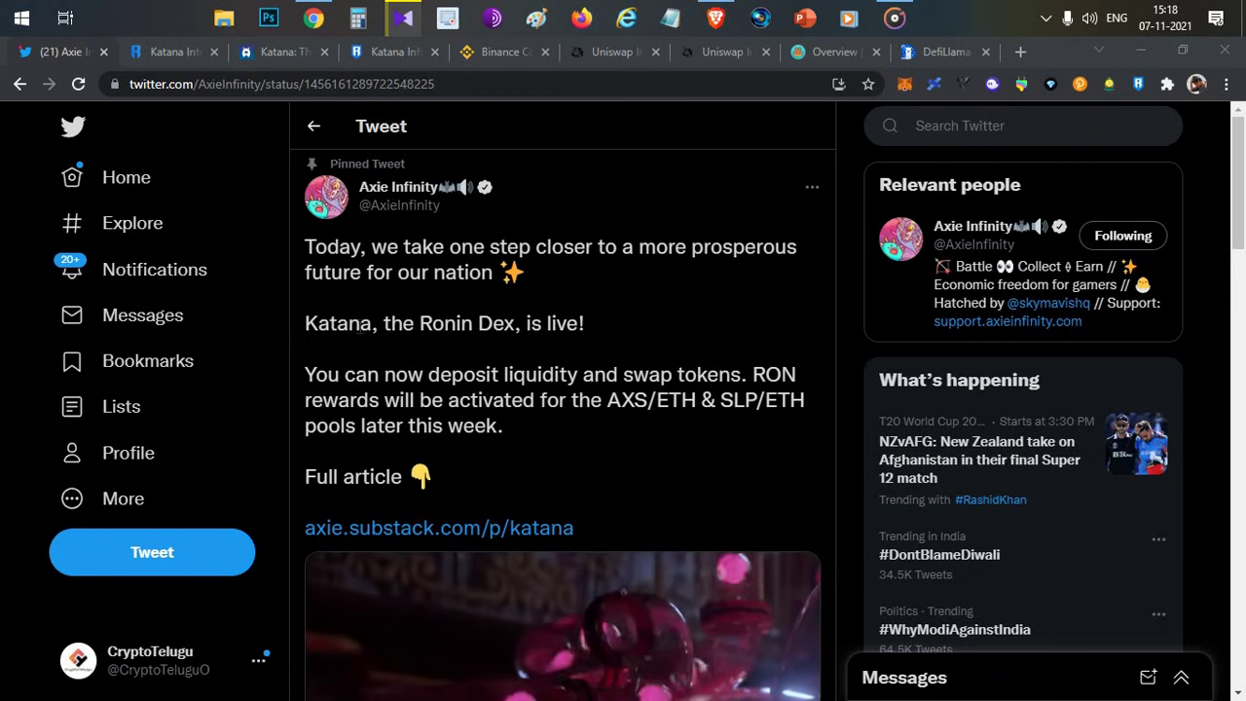
Step: Highlight Katana and Ronin in the Axie Infinity launch tweet, and check the claimable rewards of Katana's AXS/WETH farm
{"action": "double_click", "coordinate": [358, 326]}
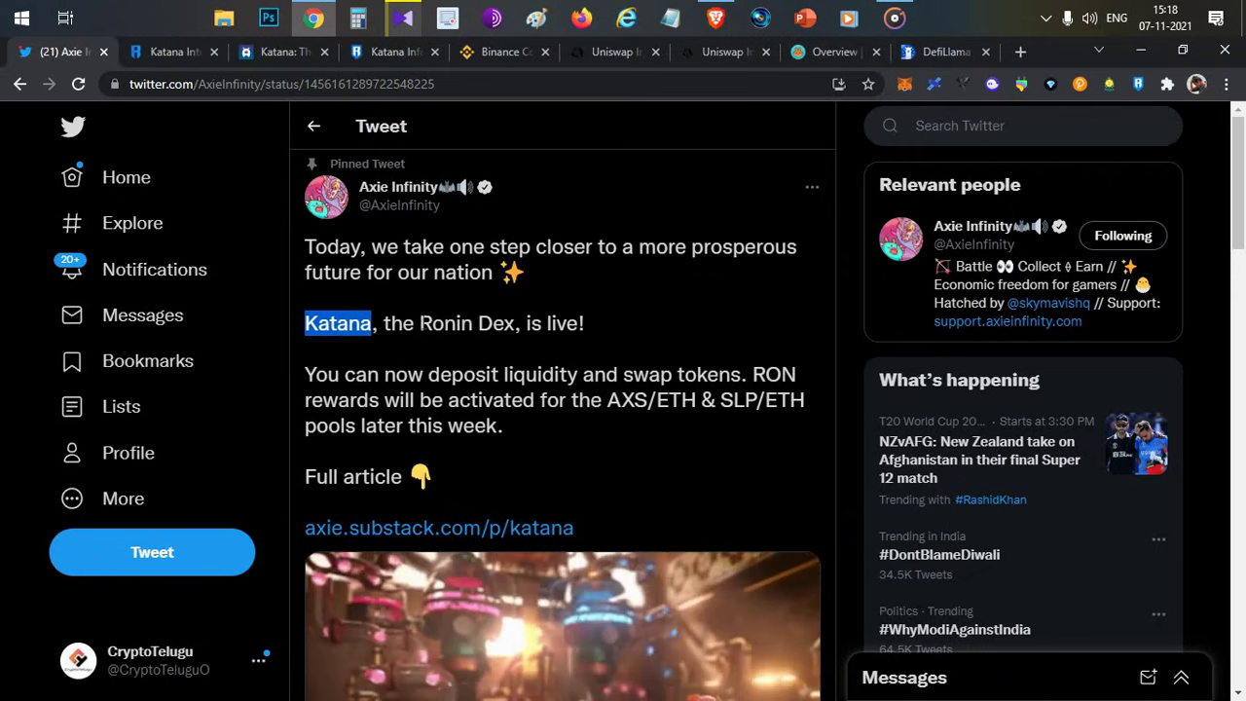
{"action": "left_click_drag", "start_coordinate": [419, 327], "coordinate": [477, 333]}
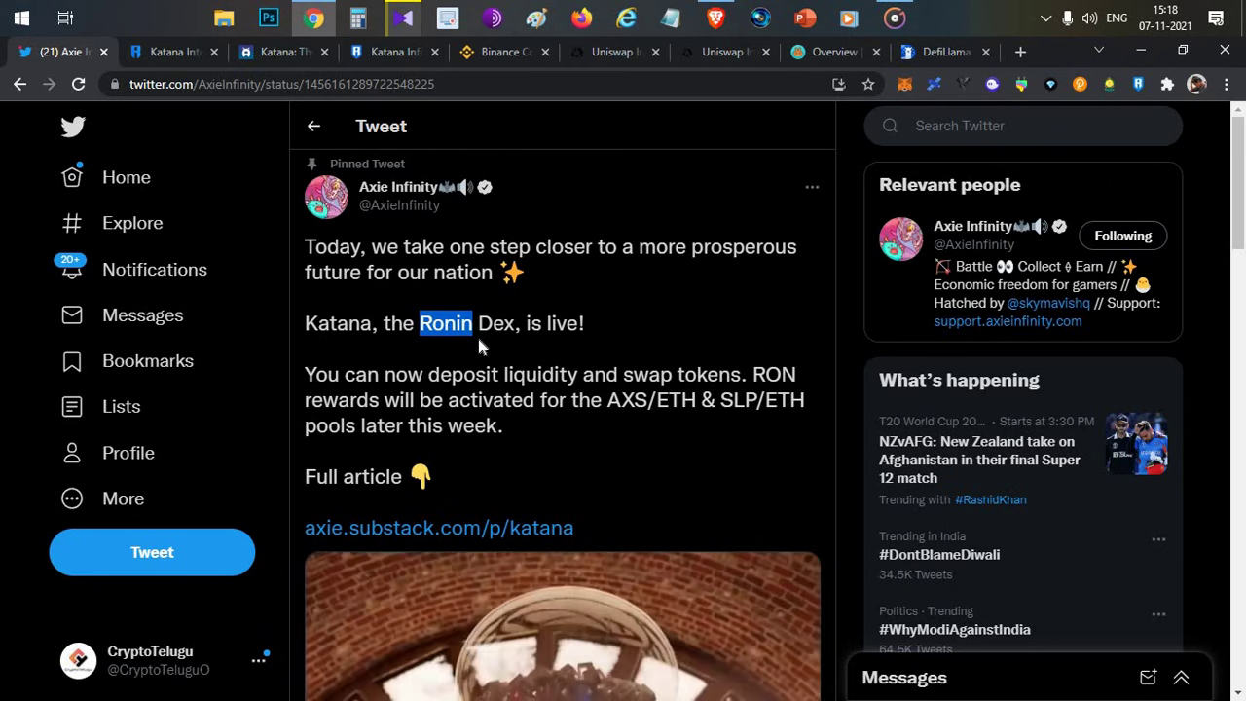
{"action": "left_click", "coordinate": [138, 54]}
{"action": "left_click", "coordinate": [375, 388]}
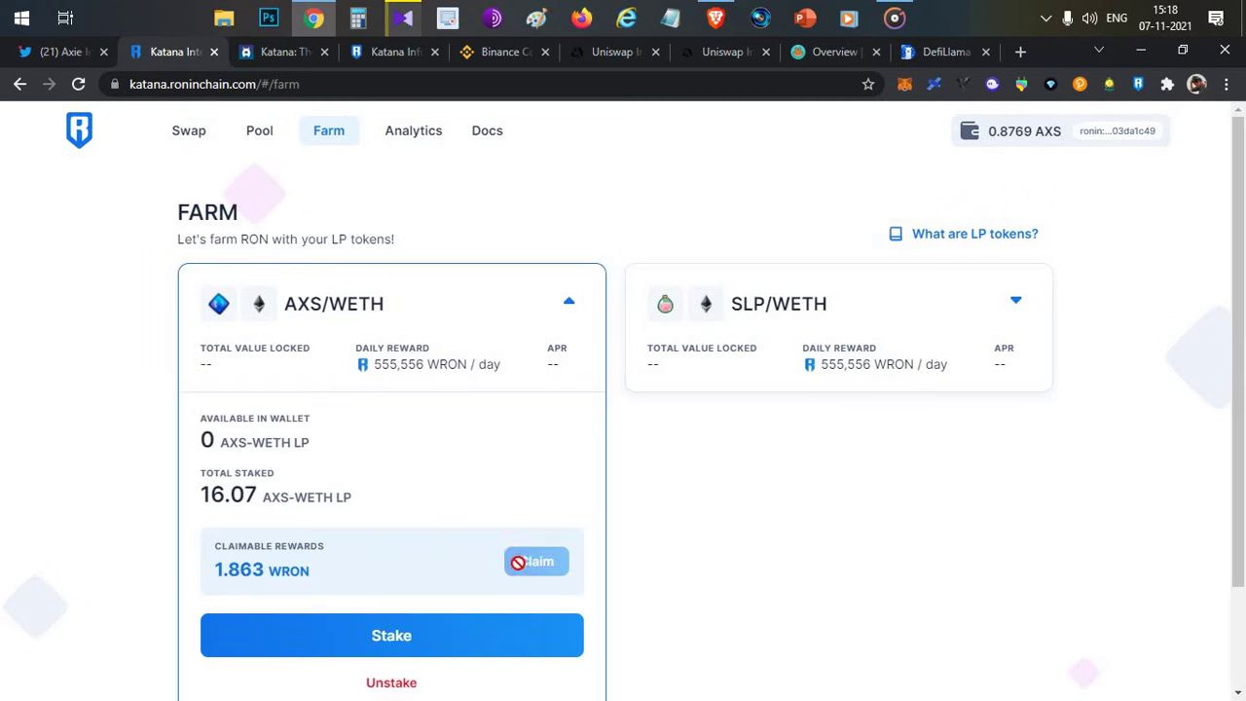
{"action": "double_click", "coordinate": [261, 572]}
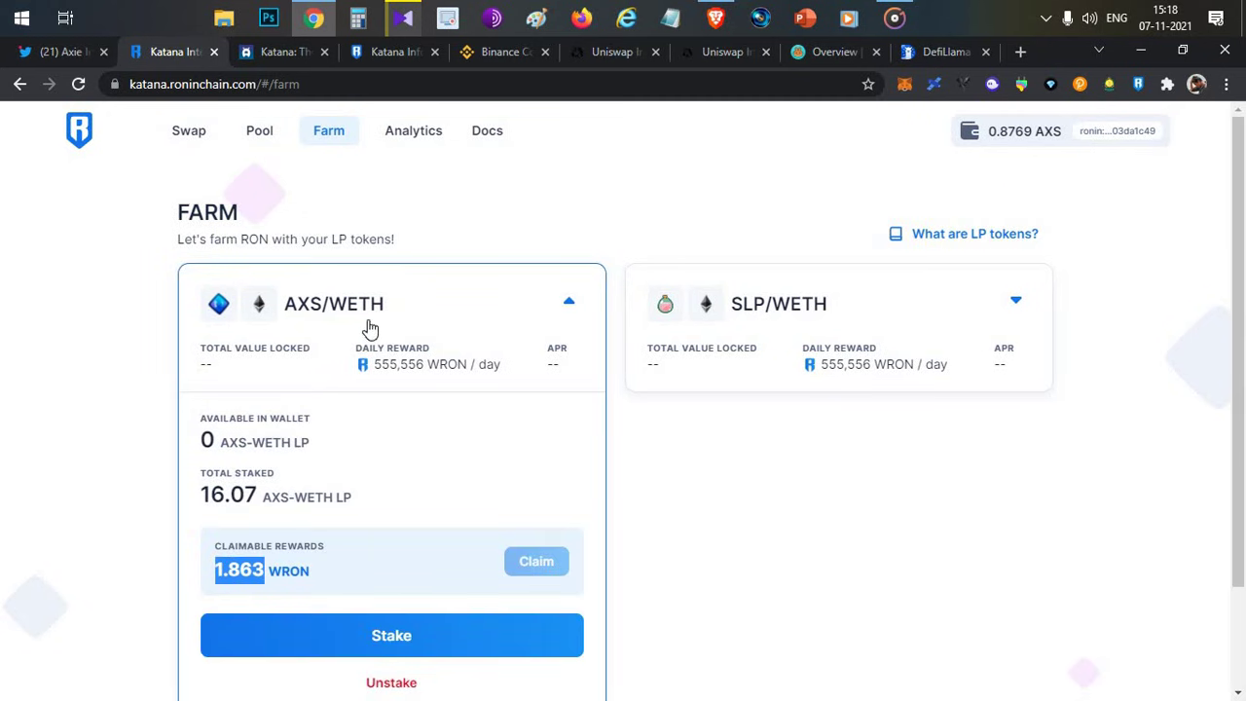
{"action": "left_click", "coordinate": [371, 319]}
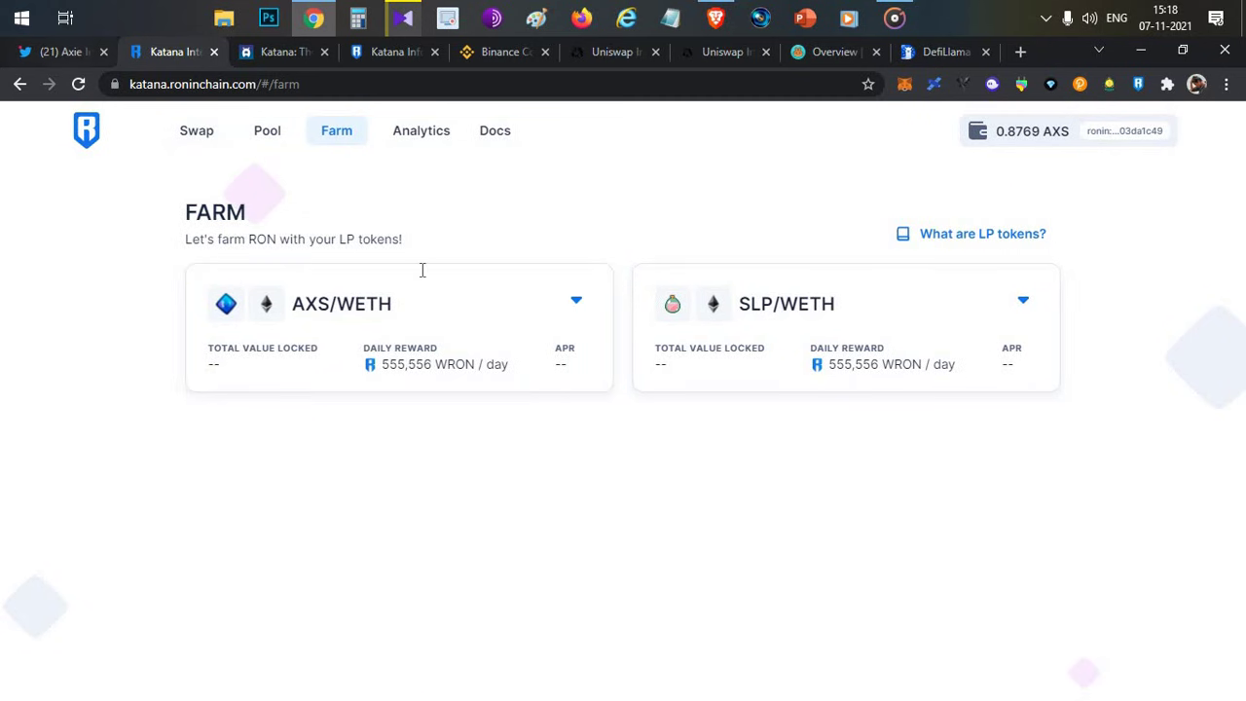
Step: View the Ronin wallet's assets, and look over the Katana launch tweet again with the Katana name highlighted
{"action": "key", "text": "ctrl+shift+Tab"}
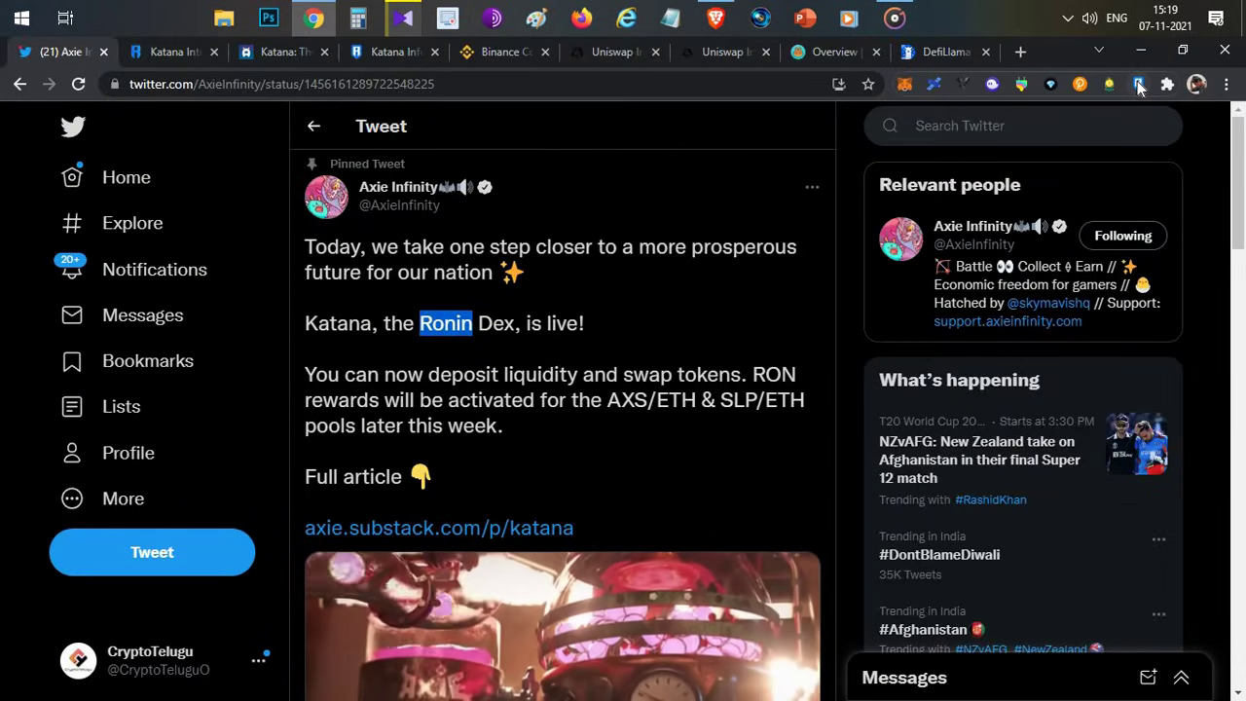
{"action": "left_click", "coordinate": [1140, 86]}
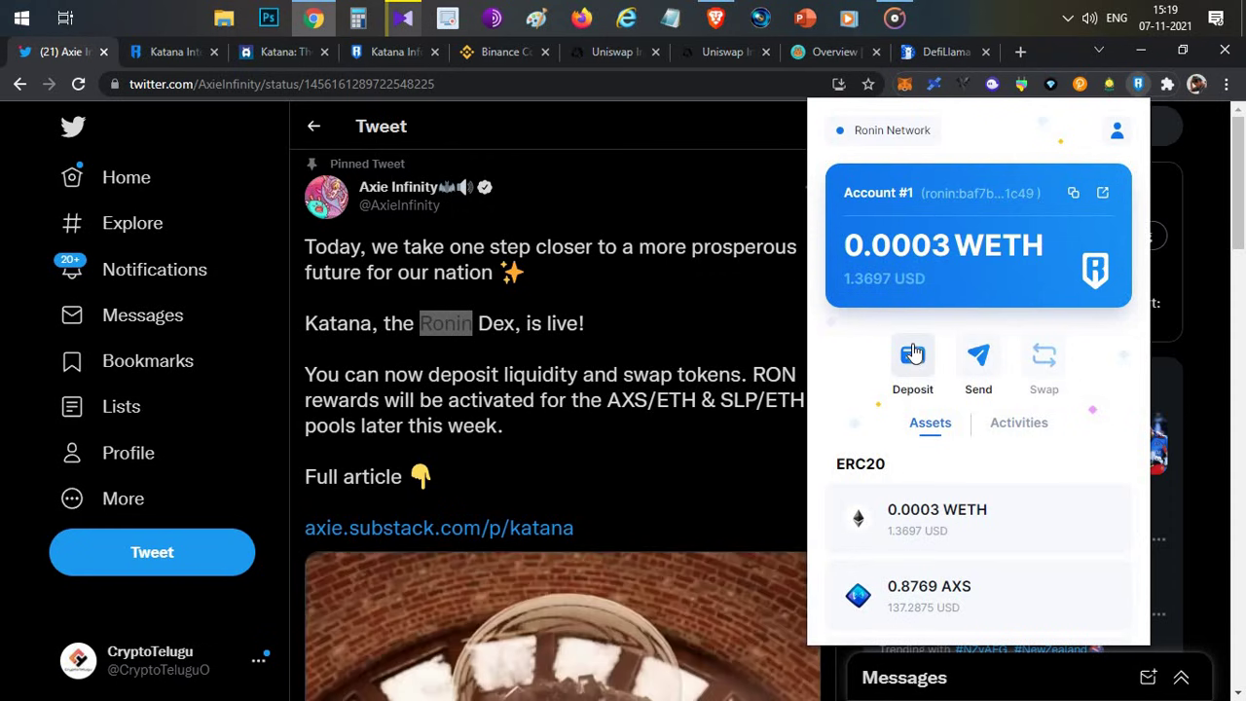
{"action": "left_click", "coordinate": [585, 325]}
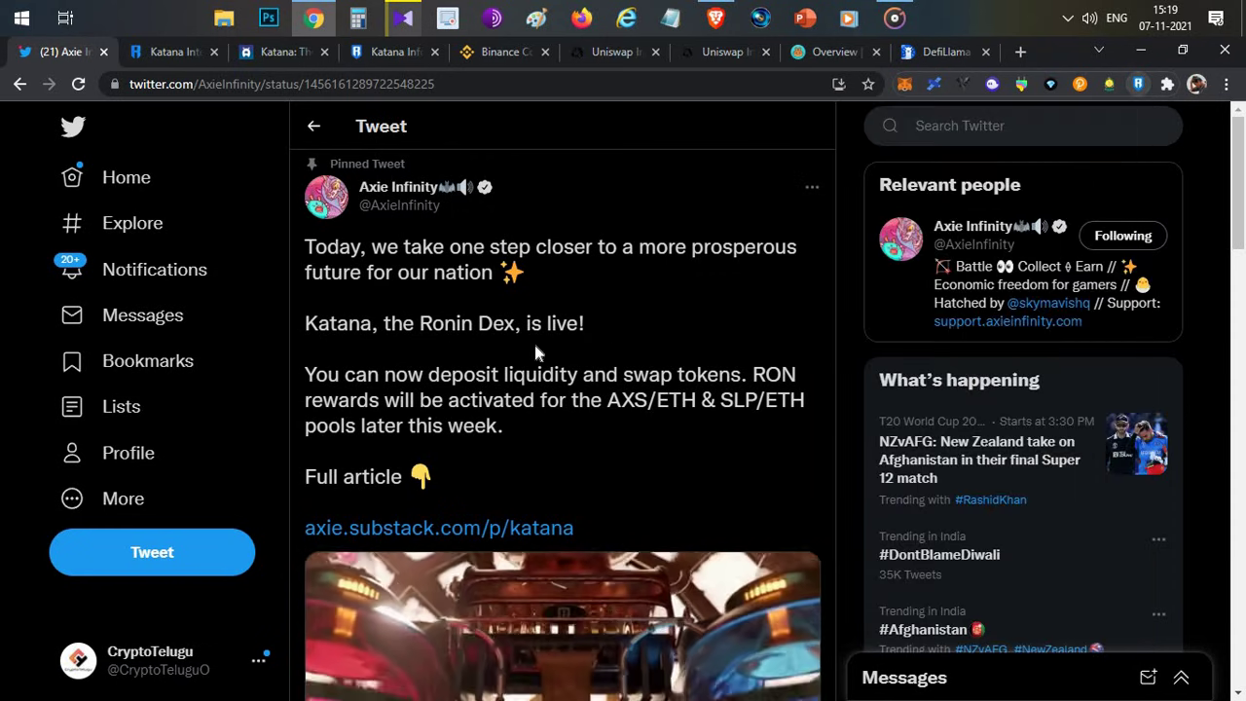
{"action": "scroll", "coordinate": [446, 477], "scroll_direction": "down", "scroll_amount": 5}
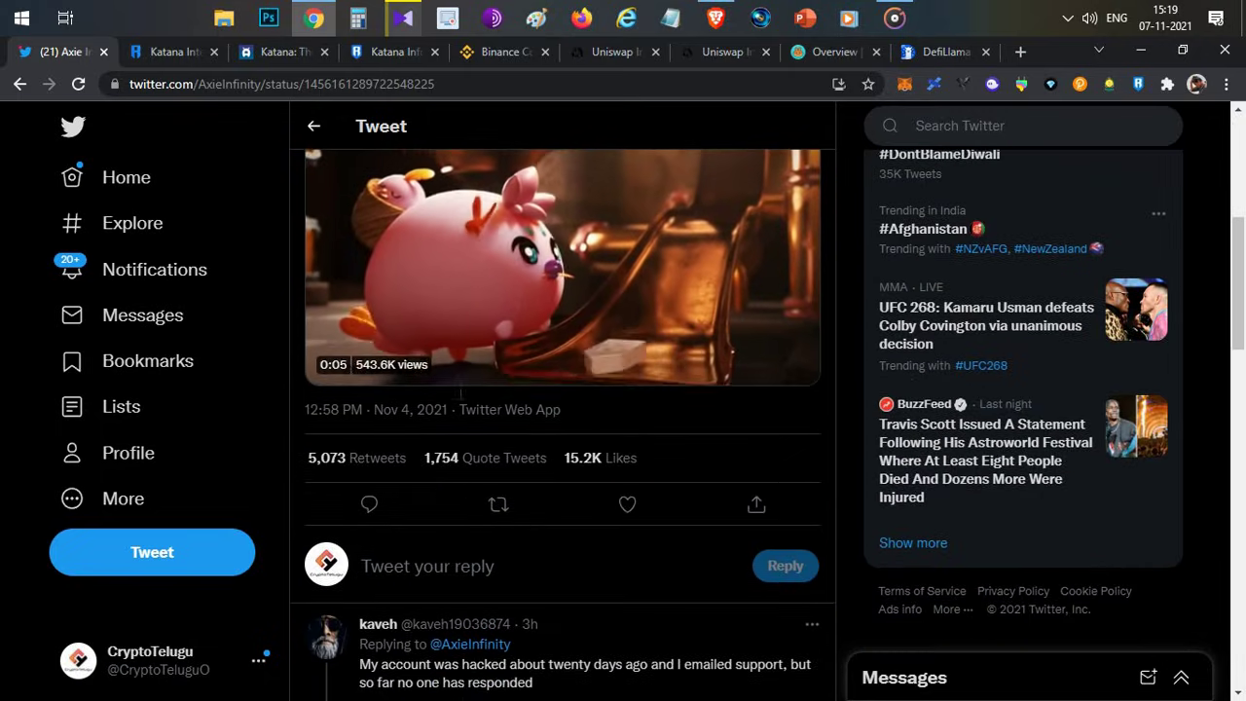
{"action": "scroll", "coordinate": [484, 331], "scroll_direction": "up", "scroll_amount": 5}
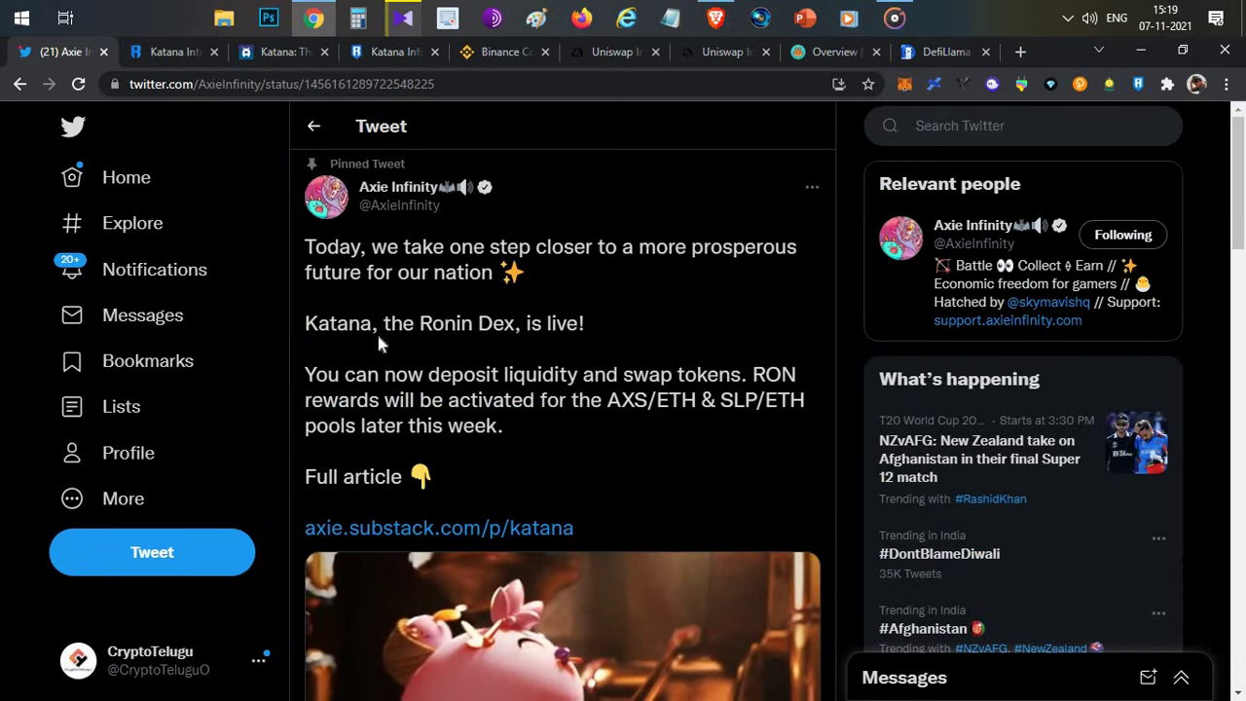
{"action": "left_click_drag", "start_coordinate": [373, 325], "coordinate": [319, 325]}
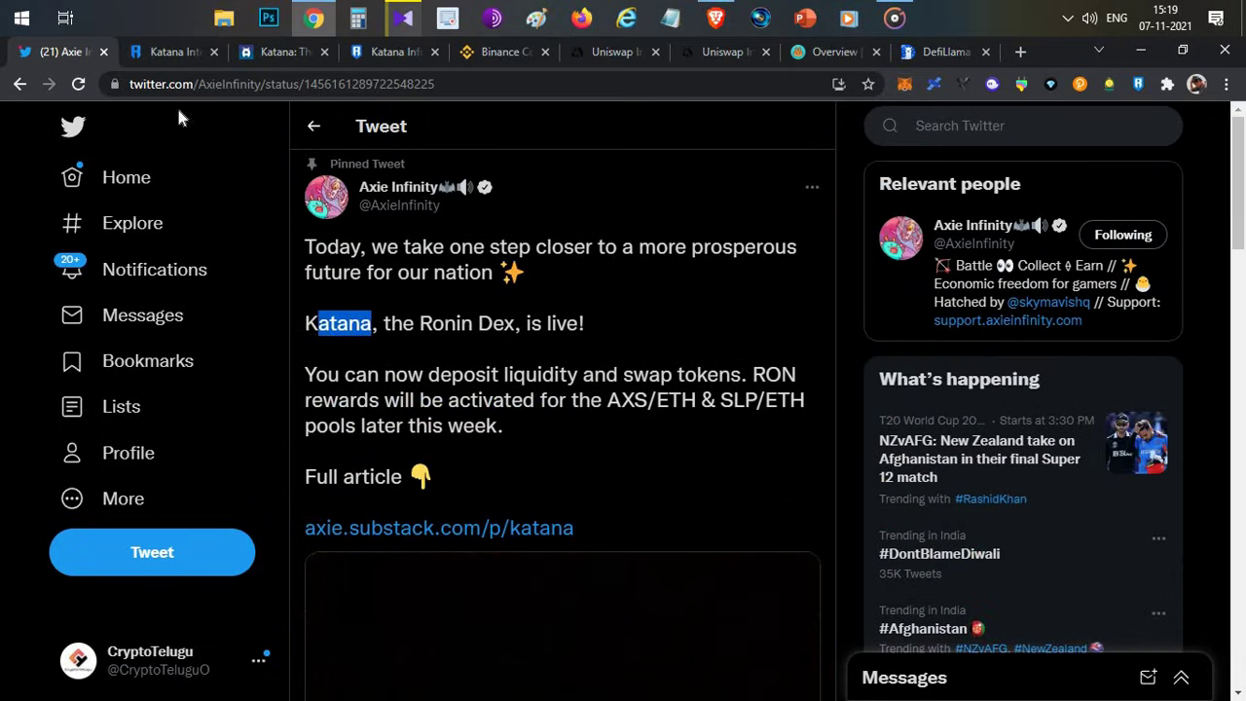
Step: Examine the list of tokens that can be swapped for WETH on Katana's Swap page, without choosing one
{"action": "left_click", "coordinate": [168, 52]}
{"action": "left_click", "coordinate": [195, 132]}
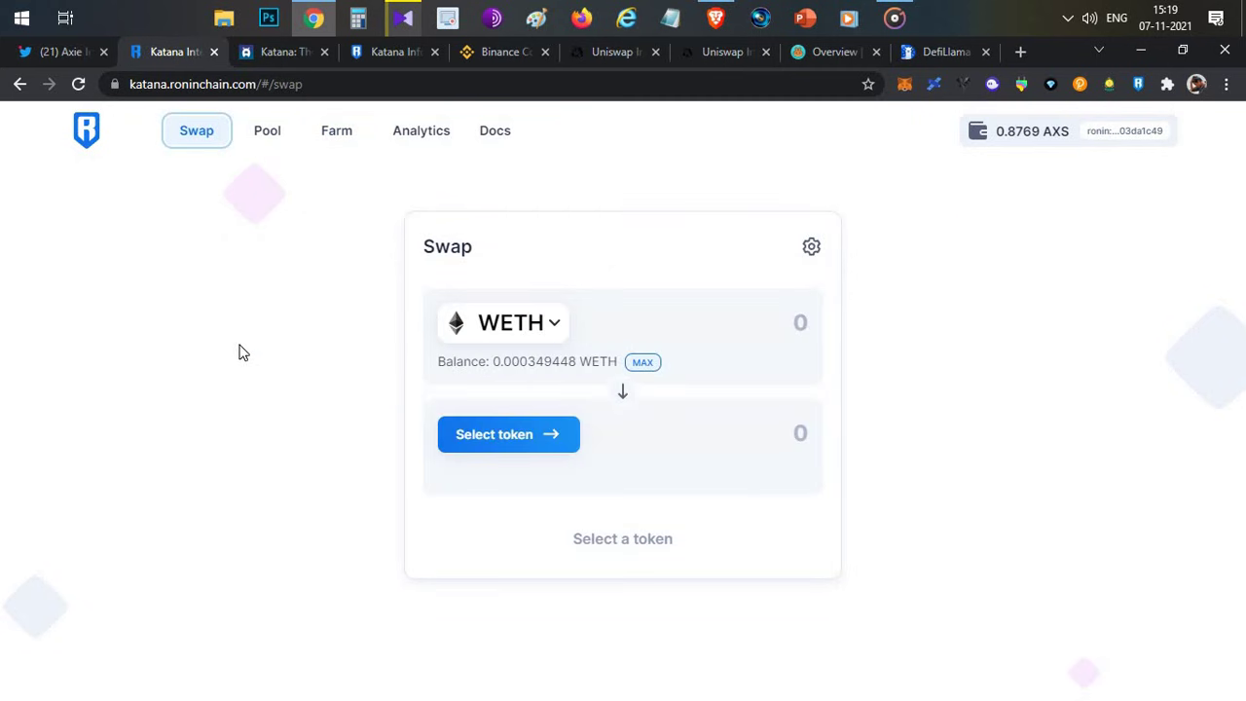
{"action": "left_click", "coordinate": [570, 434]}
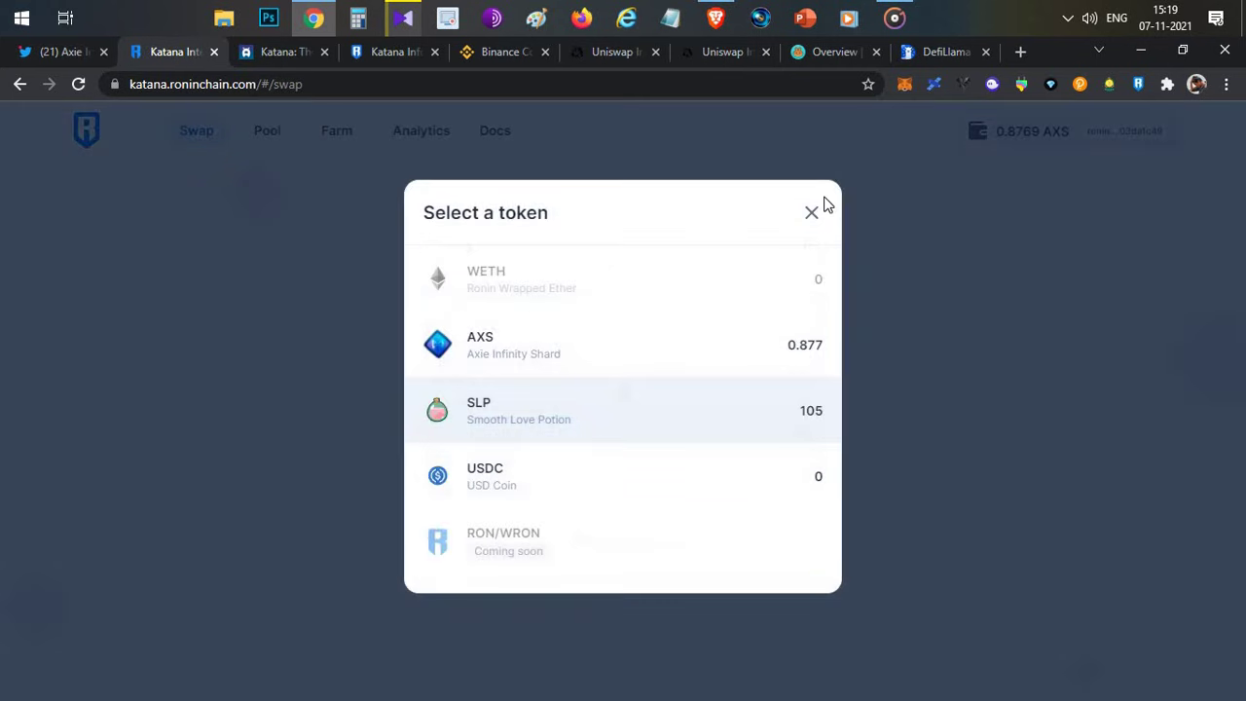
{"action": "left_click", "coordinate": [845, 273]}
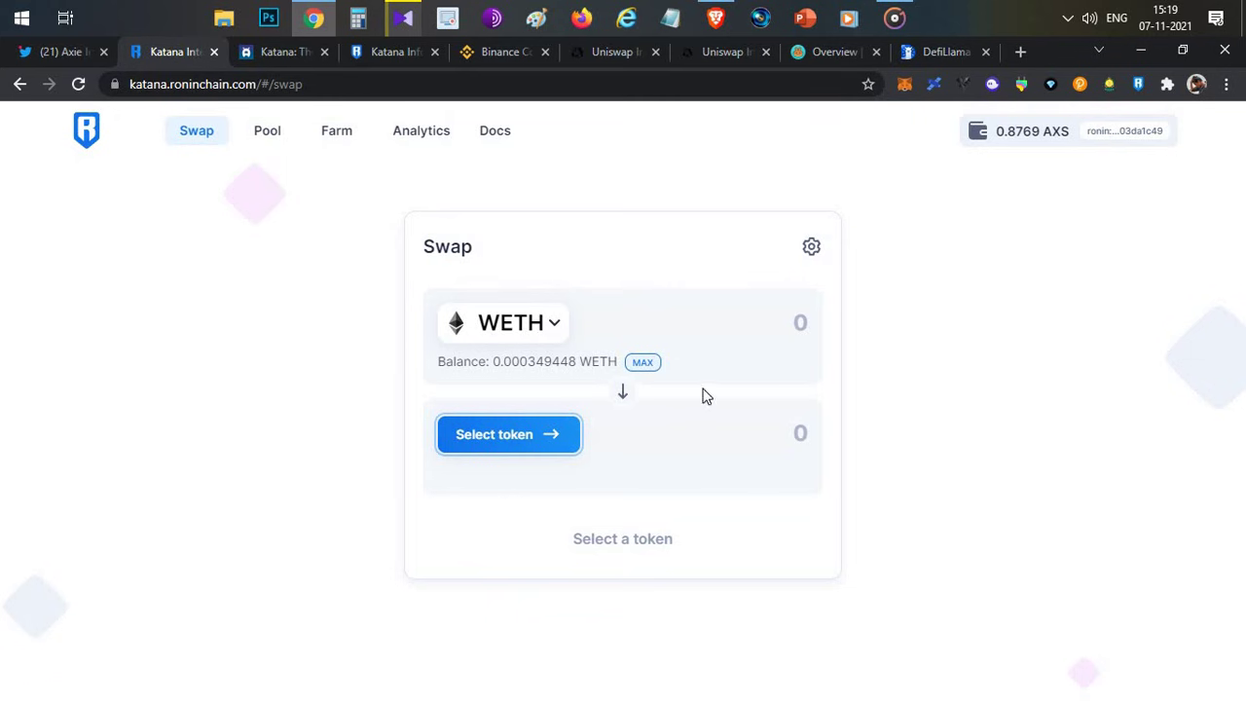
{"action": "left_click", "coordinate": [509, 435]}
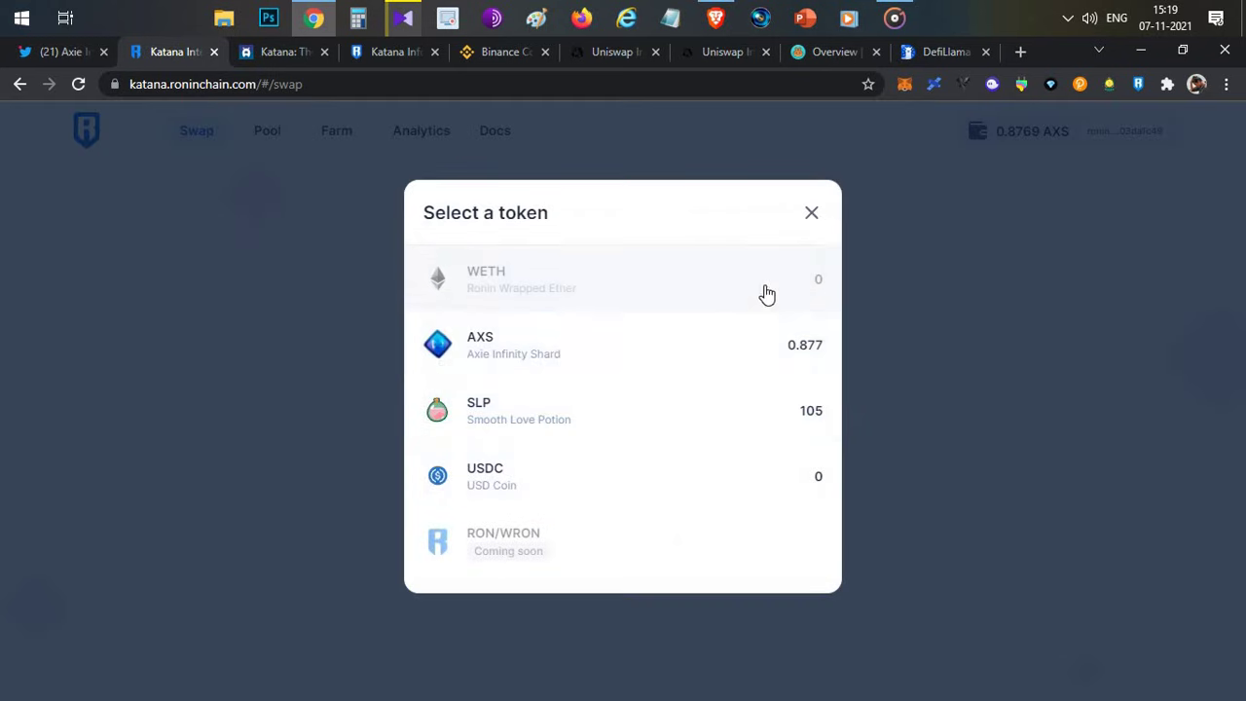
{"action": "left_click", "coordinate": [953, 442]}
Step: Read the opening bullet points of the Katana launch article on The Lunacian, covering tradable assets and RON rewards, and compare with the Swap page
{"action": "left_click", "coordinate": [61, 52]}
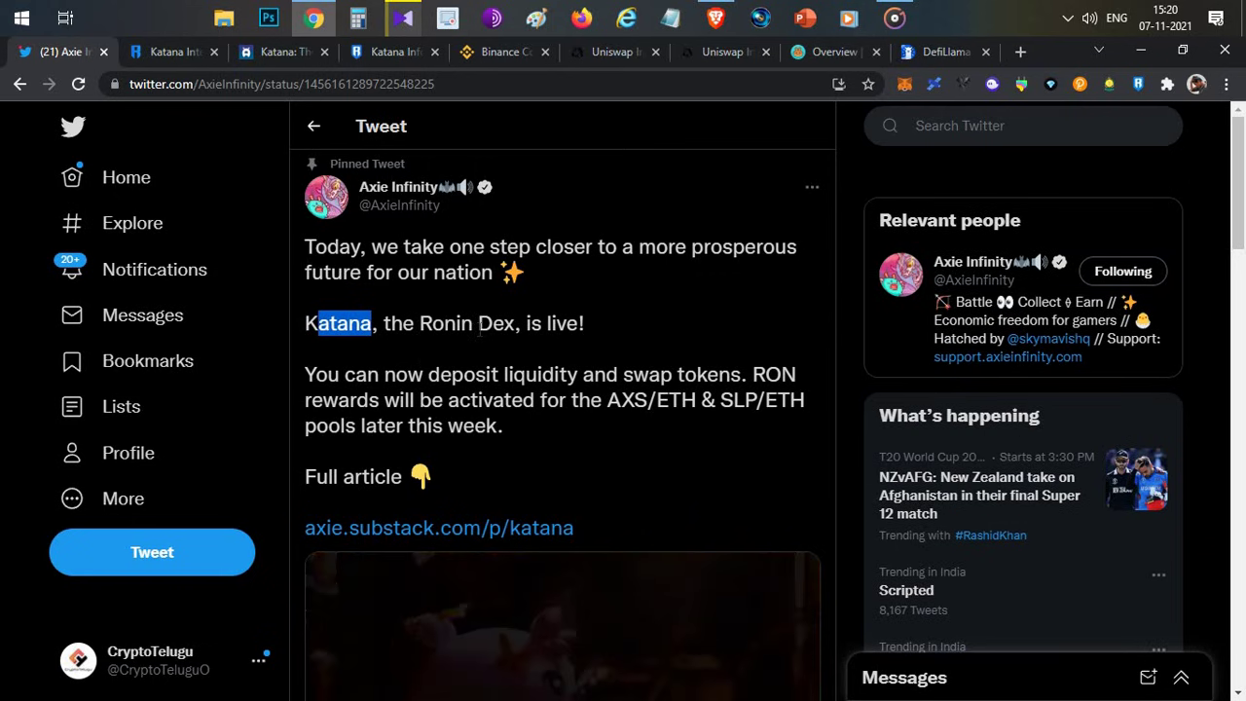
{"action": "double_click", "coordinate": [445, 323]}
{"action": "left_click", "coordinate": [279, 59]}
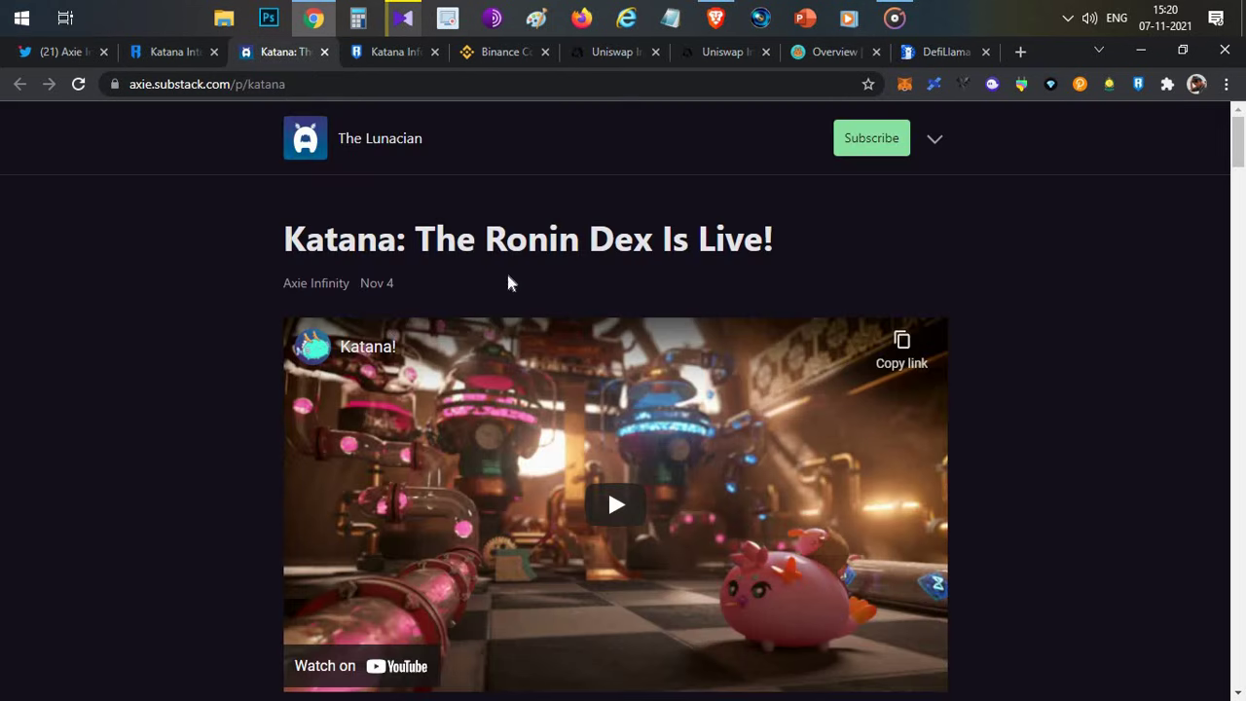
{"action": "scroll", "coordinate": [508, 273], "scroll_direction": "down", "scroll_amount": 5}
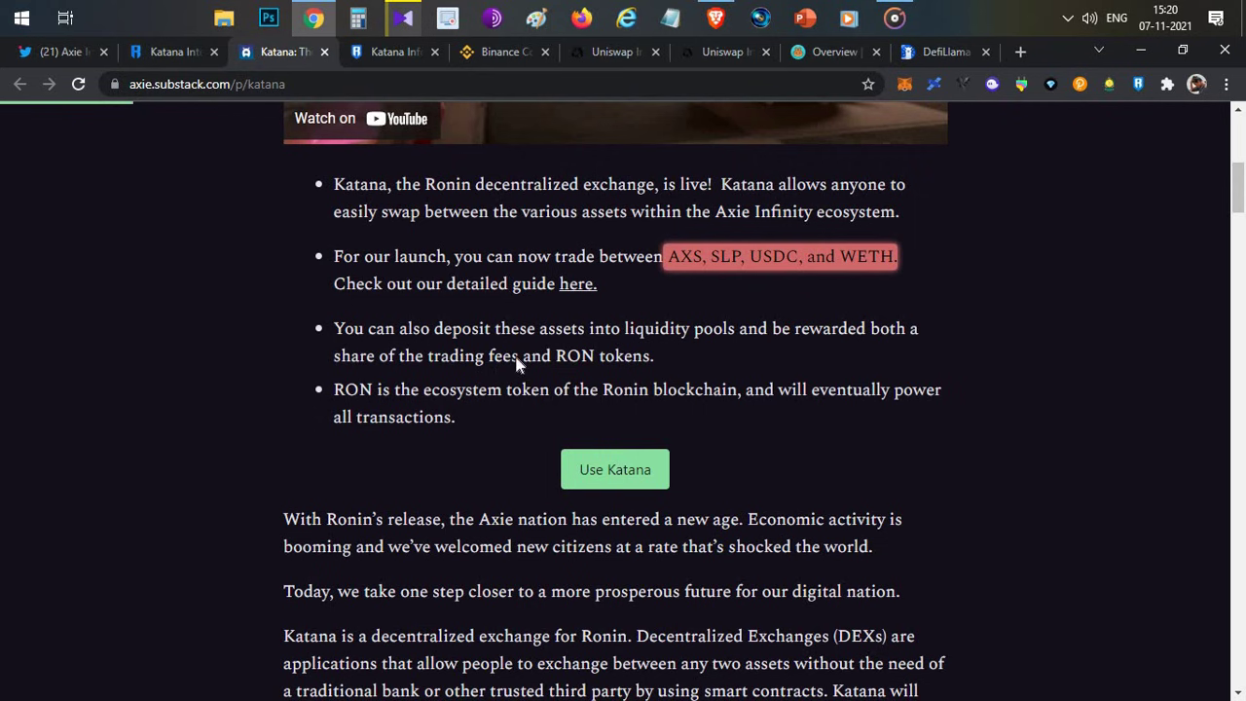
{"action": "left_click", "coordinate": [154, 53]}
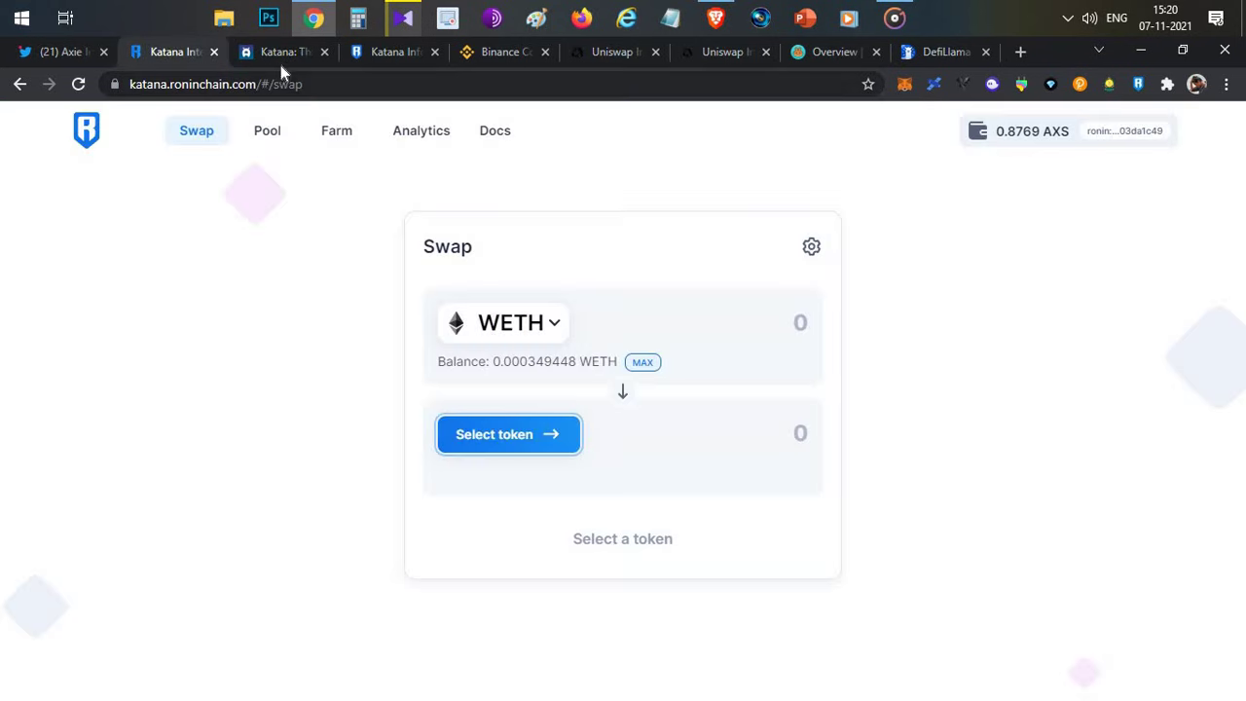
{"action": "key", "text": "ctrl+Tab"}
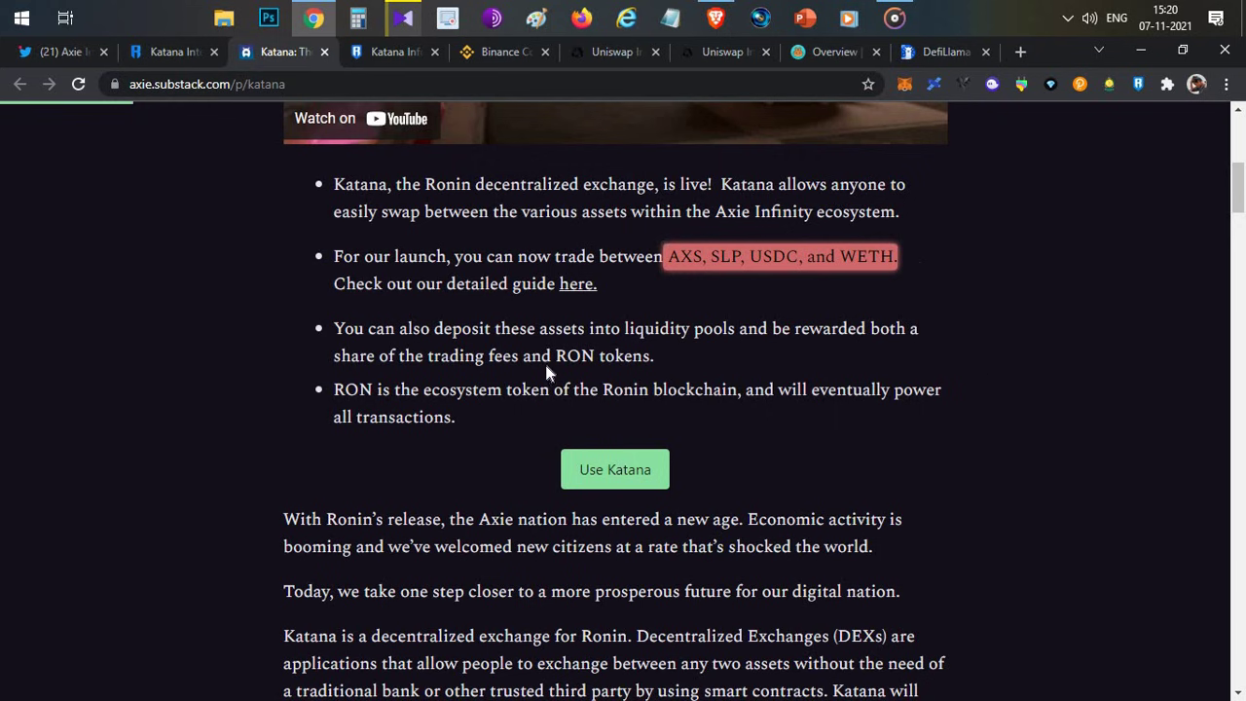
{"action": "left_click_drag", "start_coordinate": [551, 353], "coordinate": [598, 354]}
Step: Find the "Why Katana?" section of the article and highlight the name in its heading
{"action": "scroll", "coordinate": [601, 368], "scroll_direction": "down", "scroll_amount": 6}
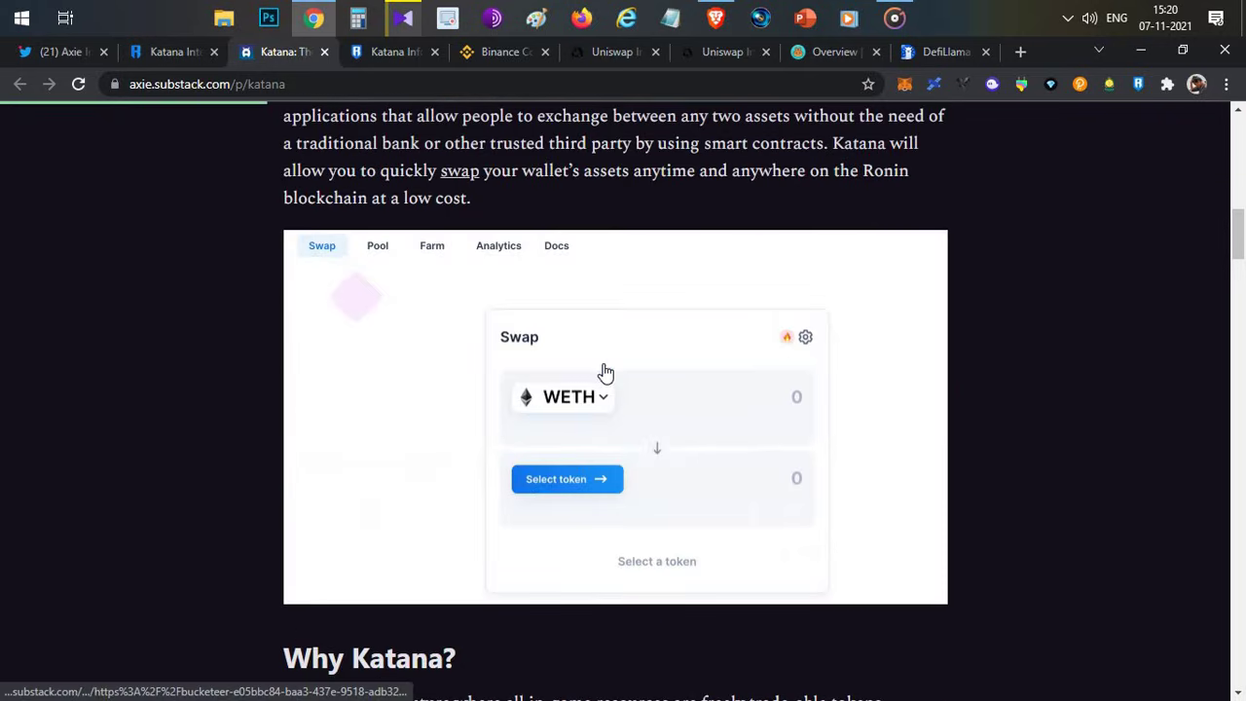
{"action": "scroll", "coordinate": [604, 373], "scroll_direction": "down", "scroll_amount": 10}
{"action": "scroll", "coordinate": [596, 366], "scroll_direction": "up", "scroll_amount": 7}
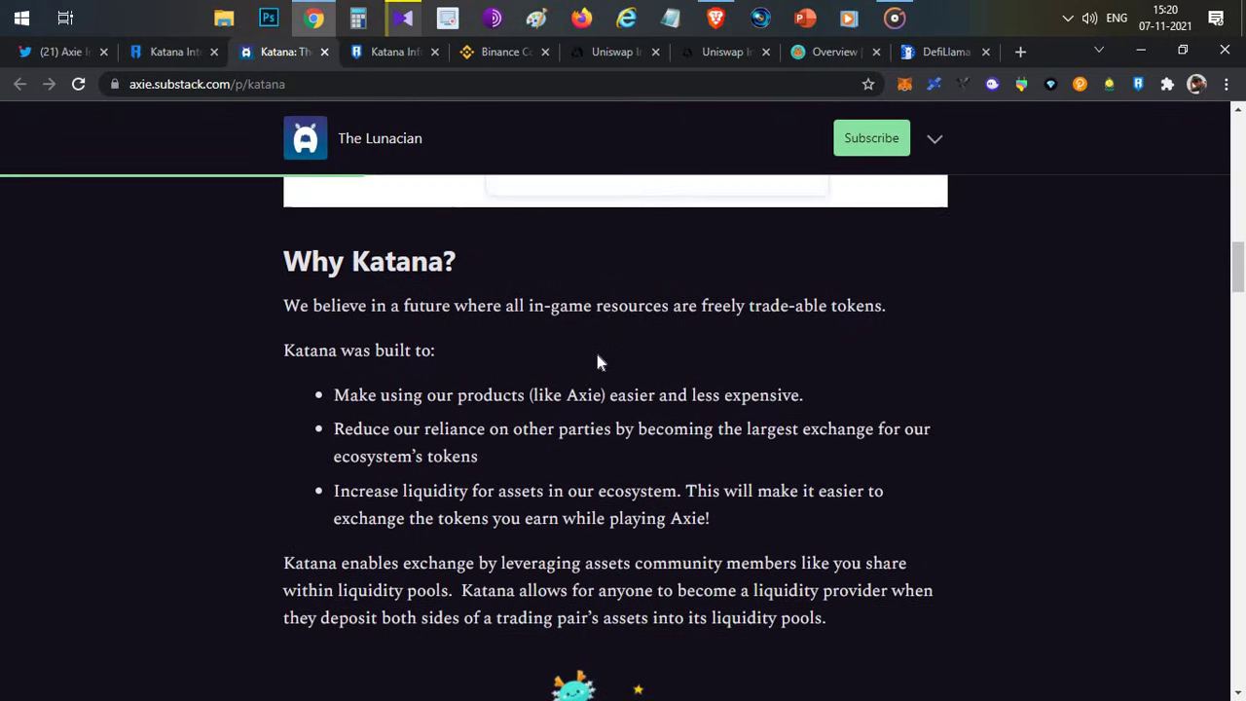
{"action": "scroll", "coordinate": [596, 365], "scroll_direction": "down", "scroll_amount": 1}
{"action": "double_click", "coordinate": [418, 203]}
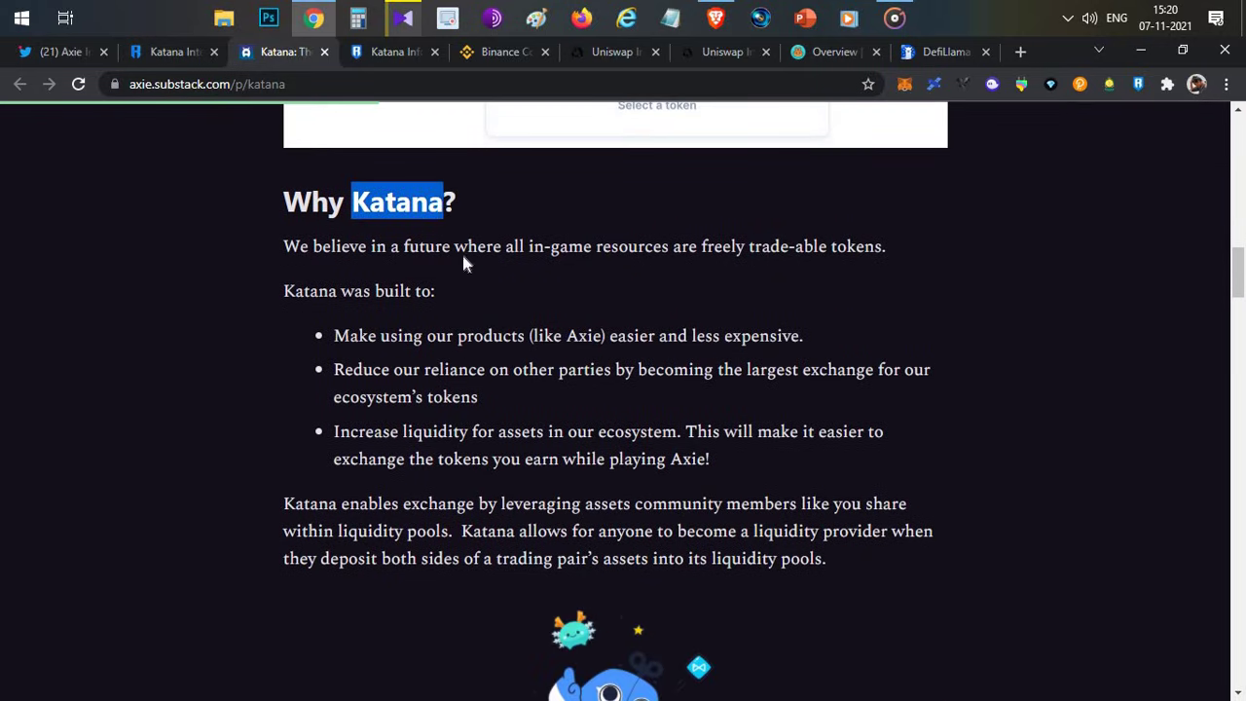
Step: Look at Katana's Pool page and its Farm page, highlighting RON in the farm description
{"action": "left_click", "coordinate": [155, 52]}
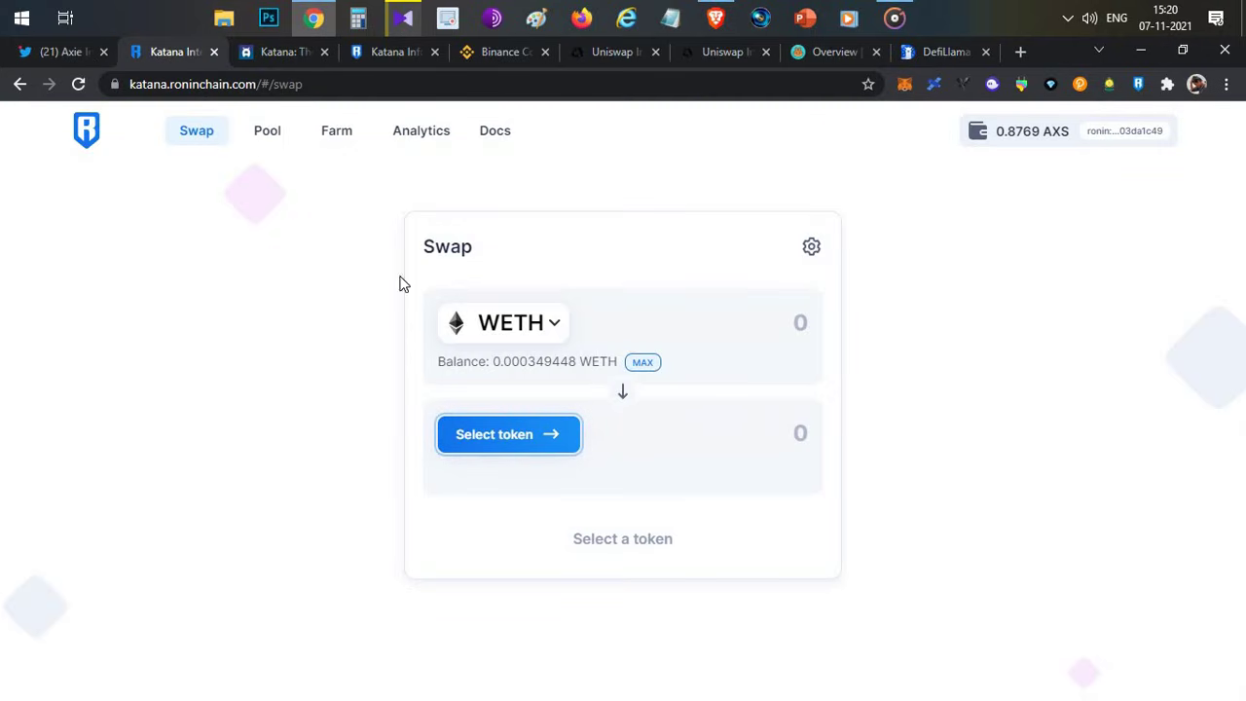
{"action": "left_click", "coordinate": [273, 139]}
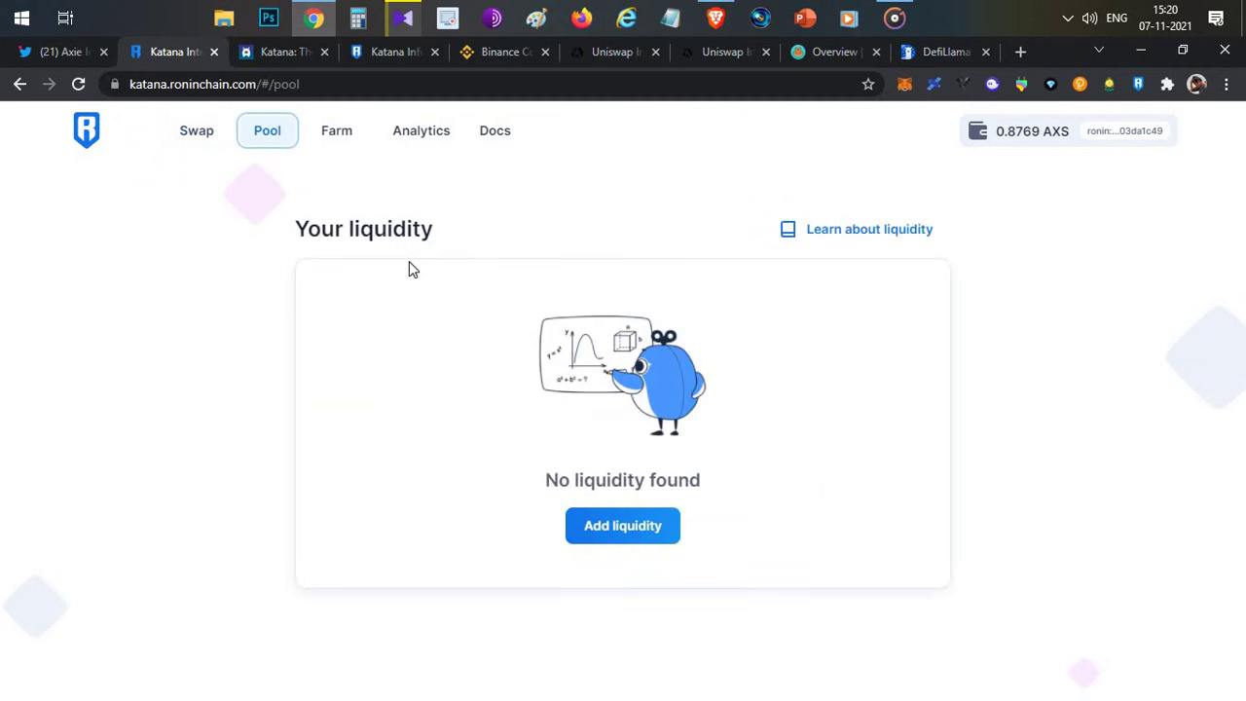
{"action": "left_click", "coordinate": [337, 139]}
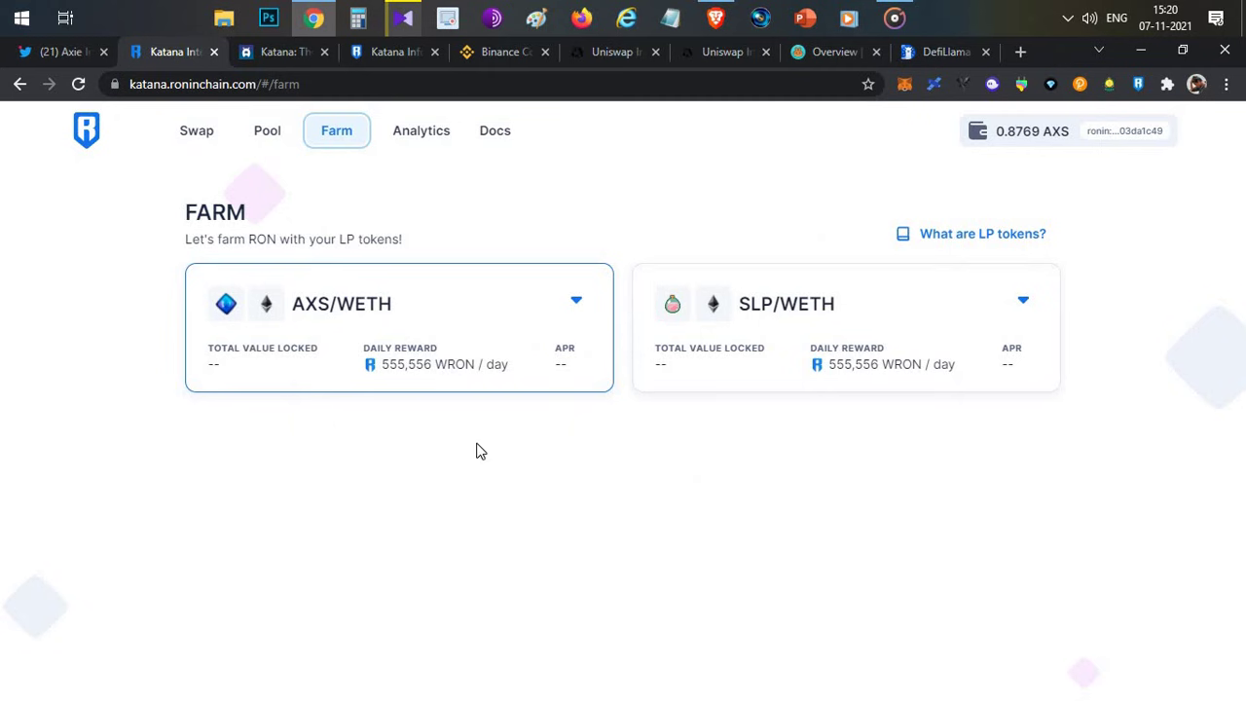
{"action": "left_click_drag", "start_coordinate": [249, 239], "coordinate": [277, 239]}
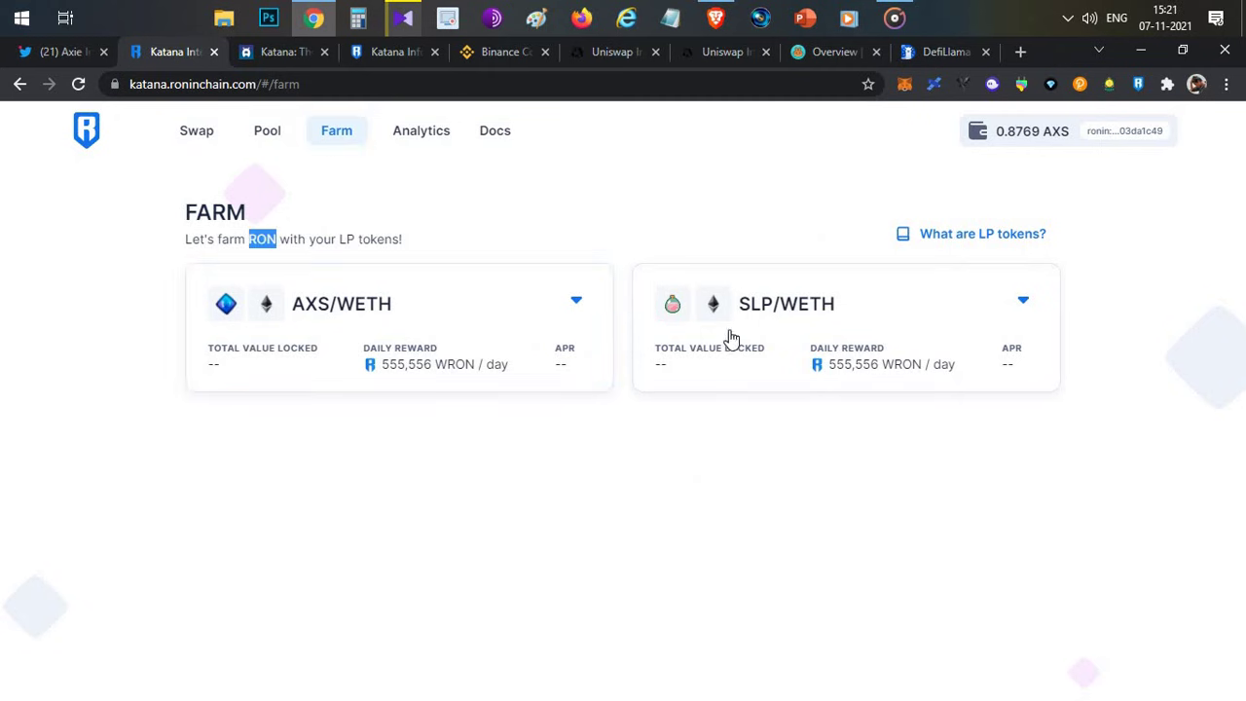
Step: Read the article's section "RON - the token which powers Ronin" through to the farm image, highlighting RON in the heading
{"action": "left_click", "coordinate": [280, 52]}
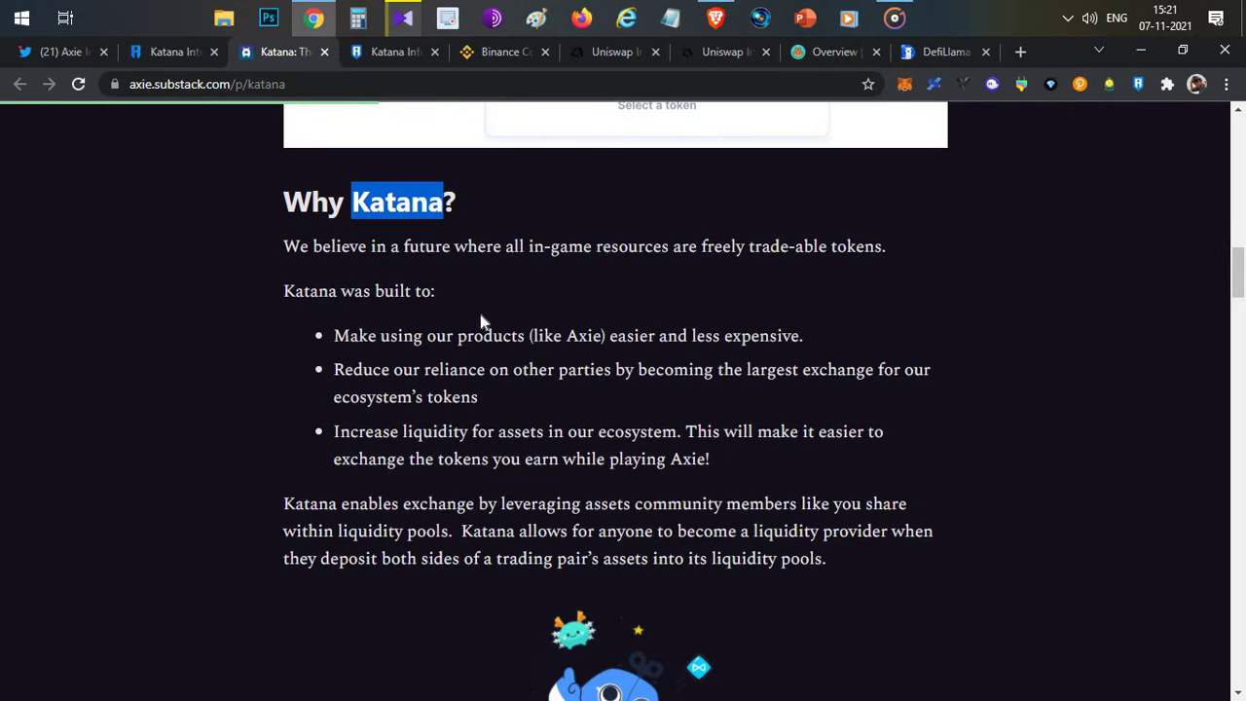
{"action": "scroll", "coordinate": [599, 382], "scroll_direction": "down", "scroll_amount": 12}
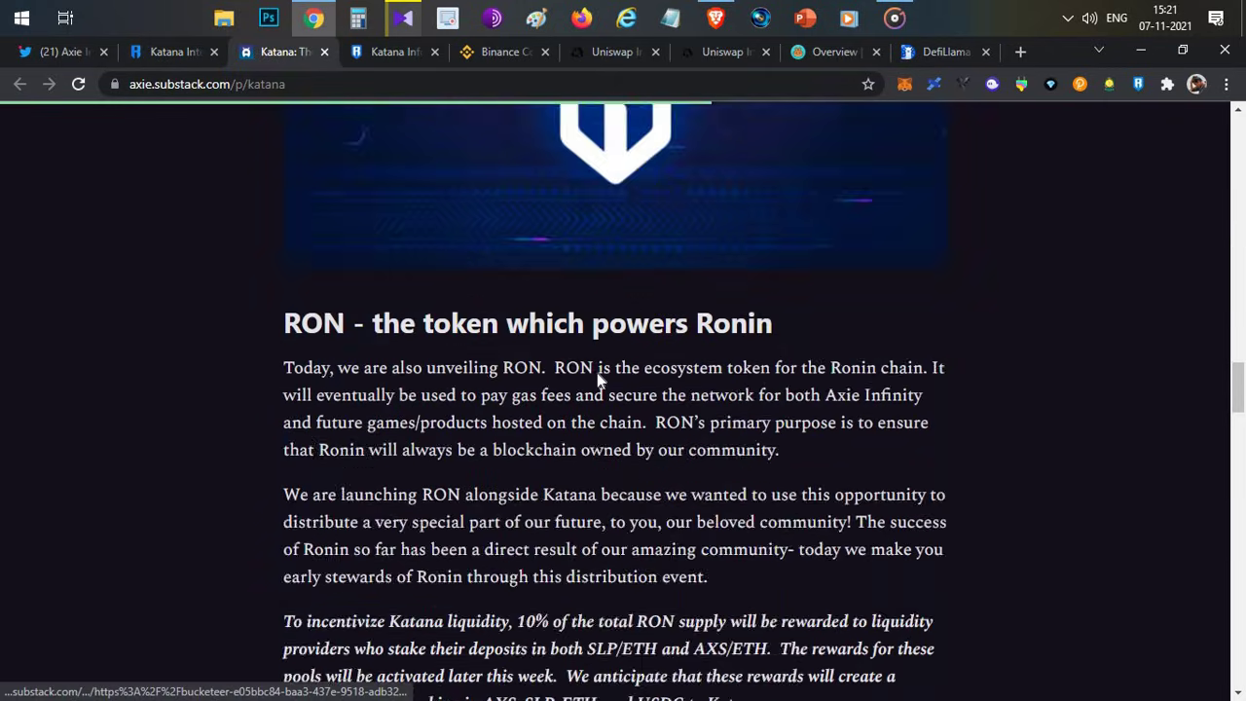
{"action": "double_click", "coordinate": [329, 134]}
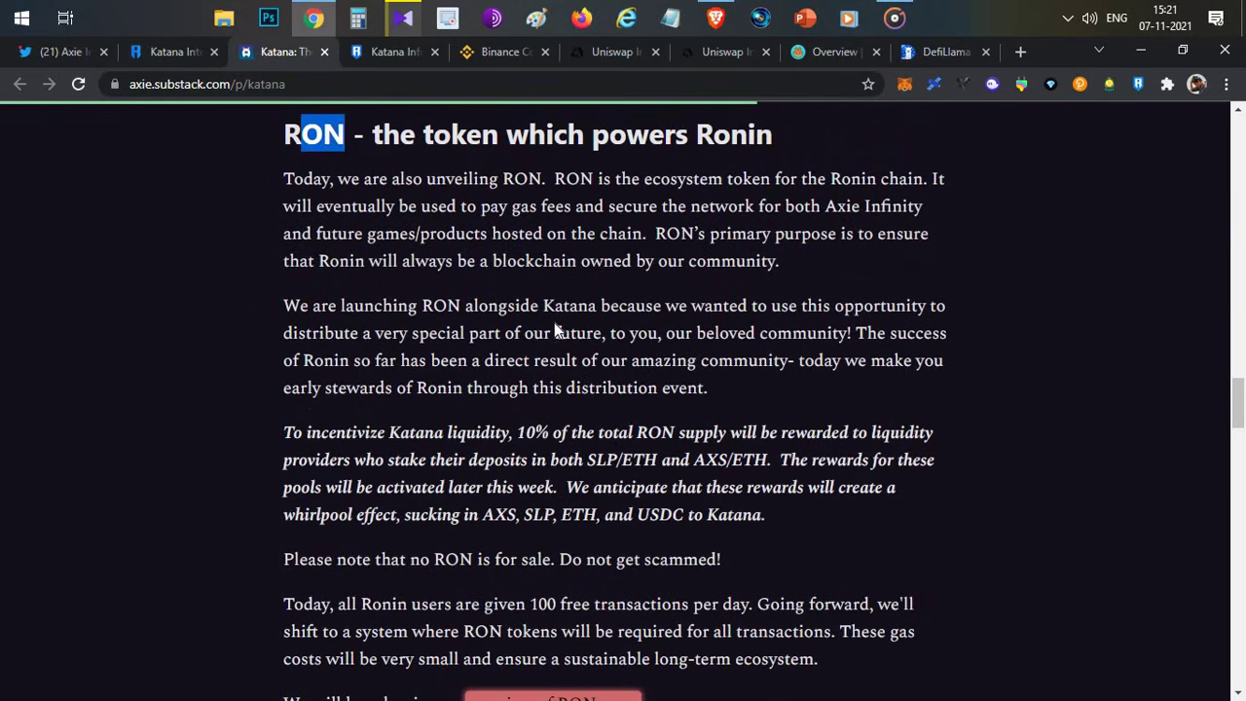
{"action": "left_click", "coordinate": [554, 324]}
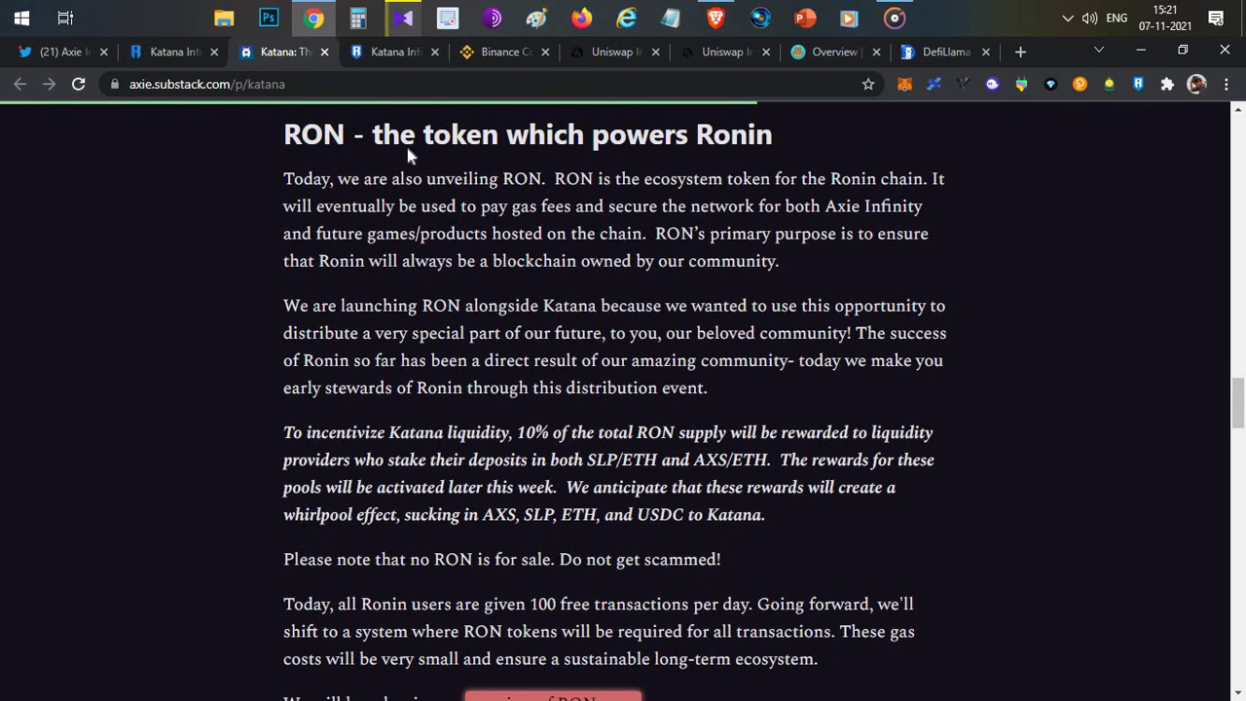
{"action": "left_click_drag", "start_coordinate": [370, 137], "coordinate": [283, 135]}
{"action": "left_click", "coordinate": [508, 321]}
{"action": "double_click", "coordinate": [339, 136]}
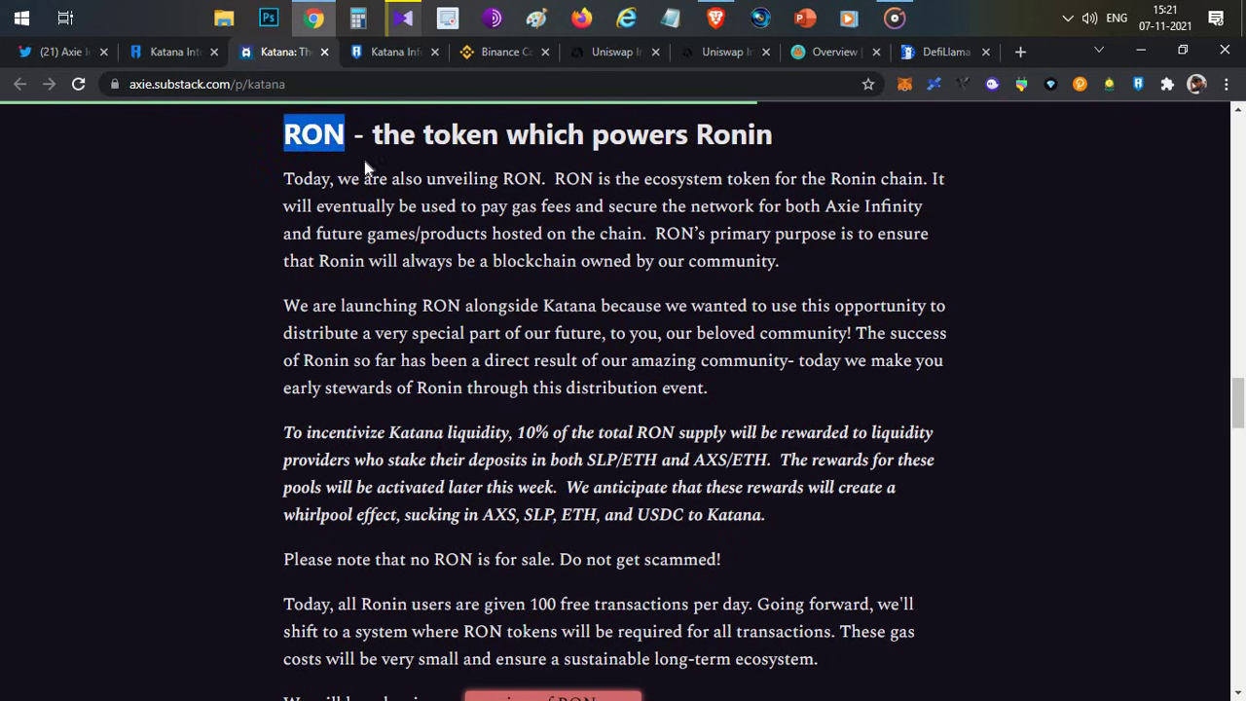
{"action": "left_click", "coordinate": [492, 236]}
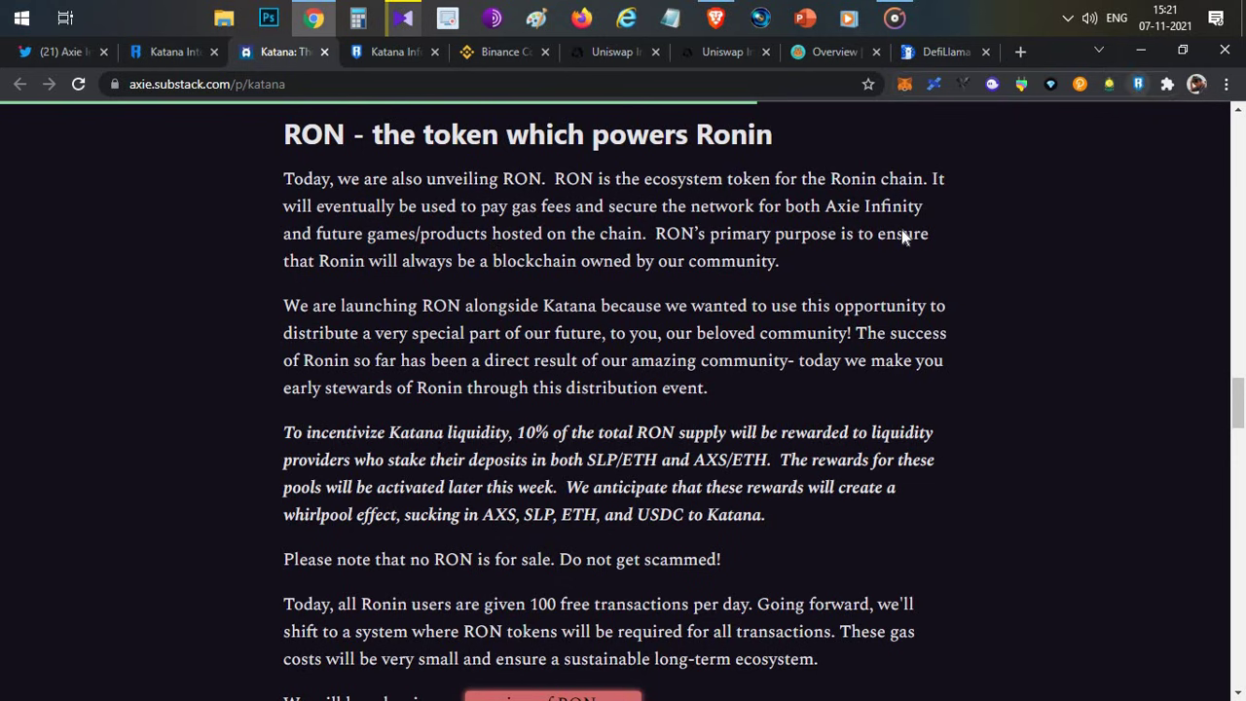
{"action": "left_click_drag", "start_coordinate": [293, 143], "coordinate": [340, 141]}
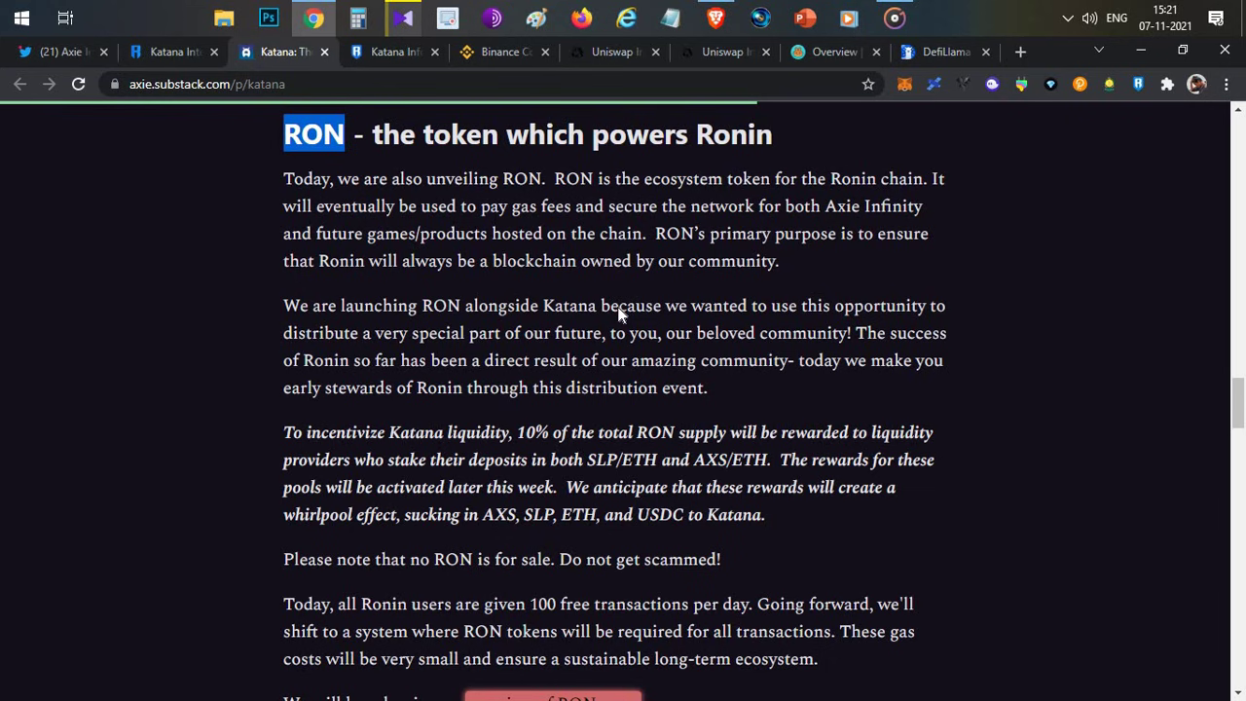
{"action": "scroll", "coordinate": [619, 312], "scroll_direction": "down", "scroll_amount": 4}
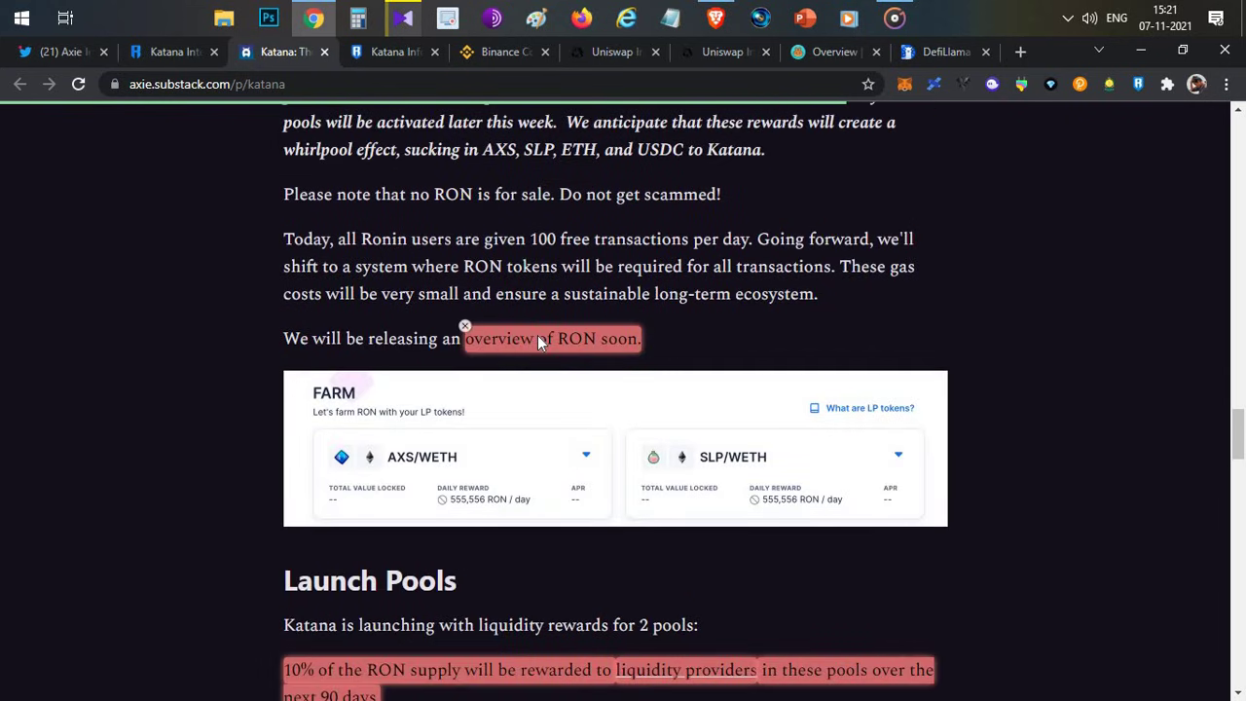
Step: Read the article's Launch Pools section on RON rewards and compare the two reward pools with Katana's Farm page
{"action": "scroll", "coordinate": [537, 335], "scroll_direction": "down", "scroll_amount": 5}
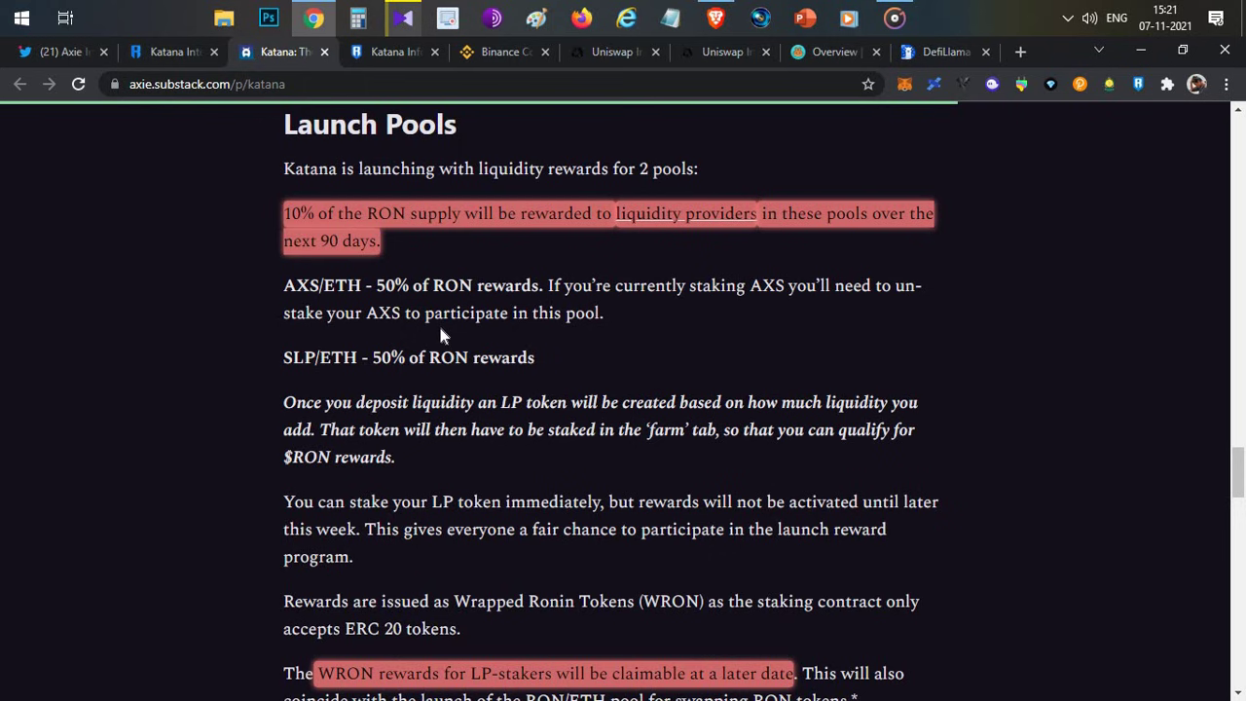
{"action": "scroll", "coordinate": [411, 295], "scroll_direction": "down", "scroll_amount": 5}
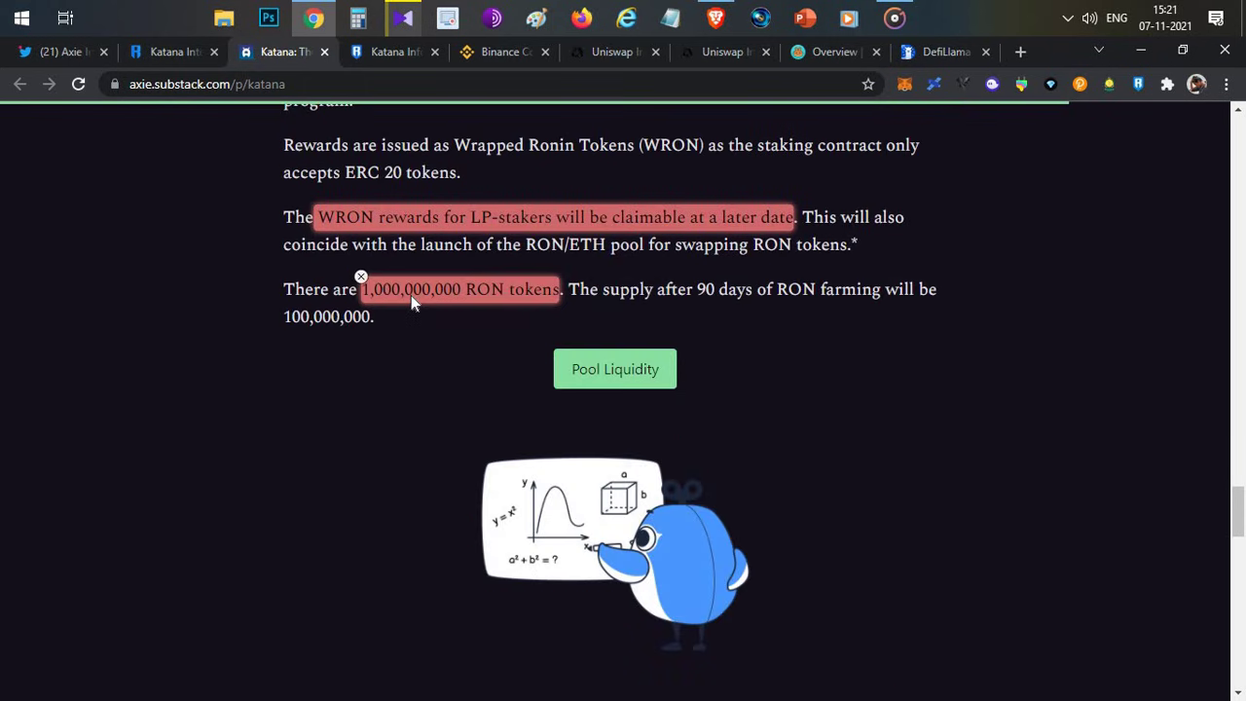
{"action": "scroll", "coordinate": [483, 293], "scroll_direction": "up", "scroll_amount": 5}
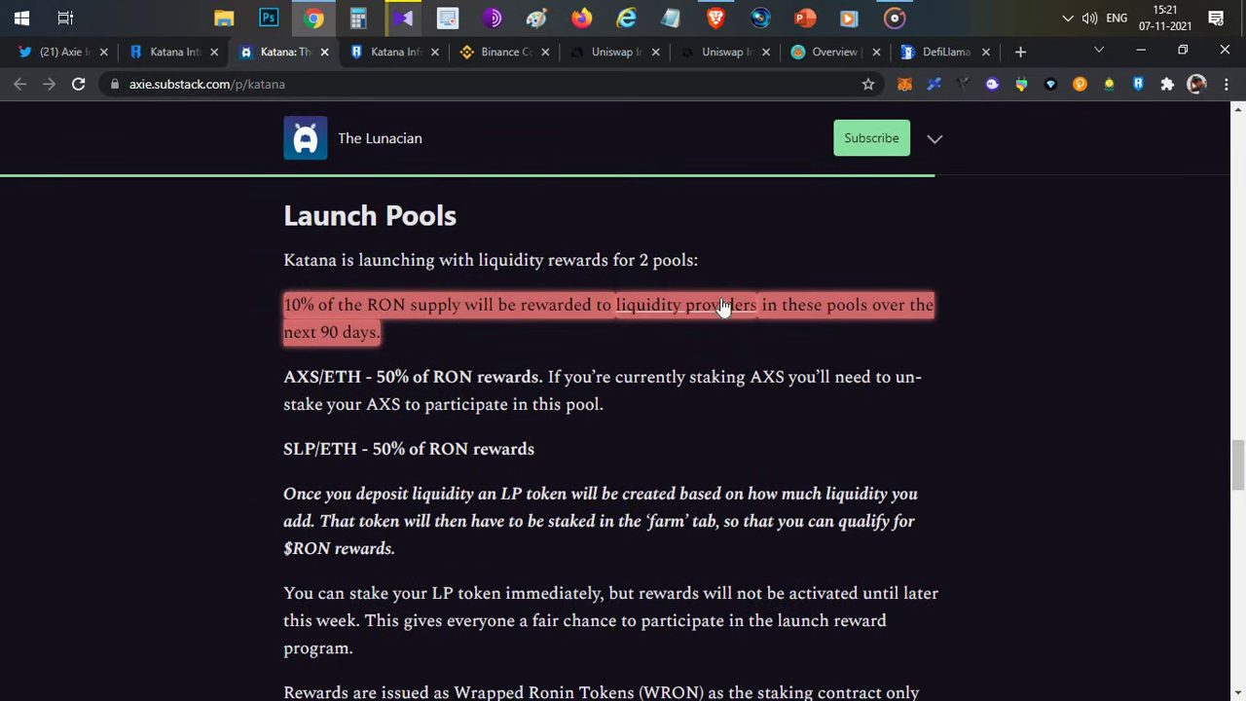
{"action": "left_click", "coordinate": [173, 50]}
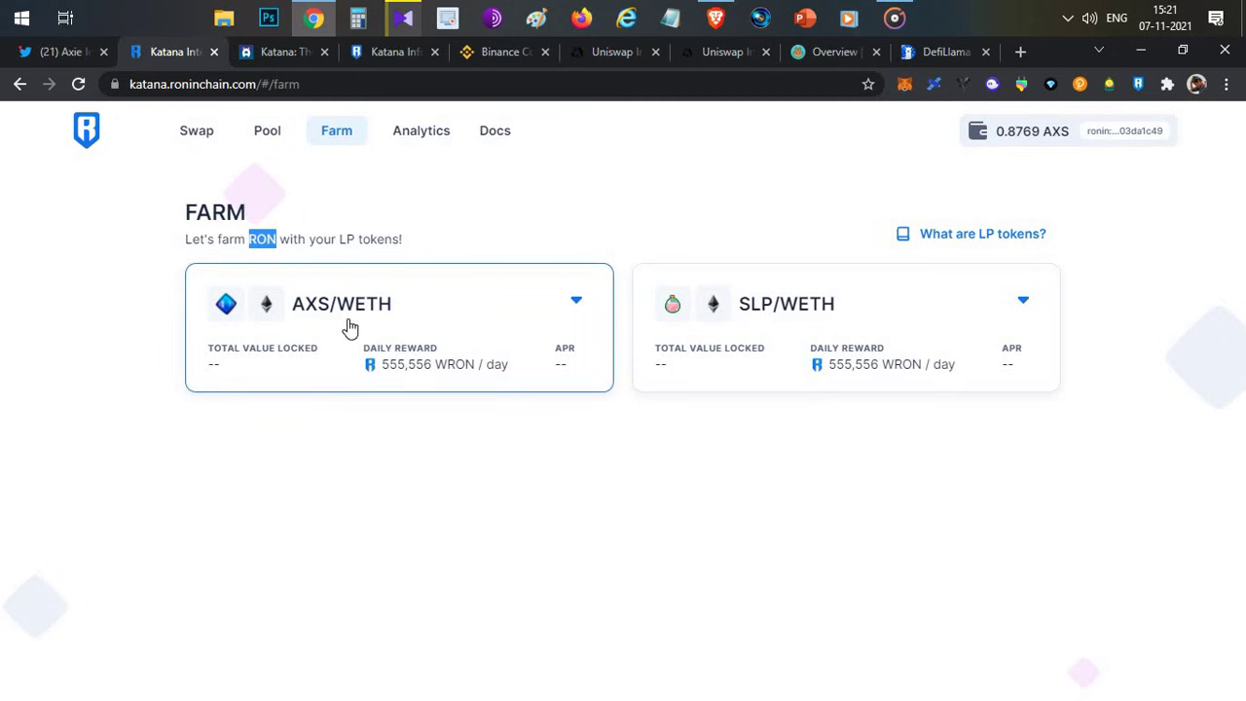
{"action": "left_click", "coordinate": [294, 56]}
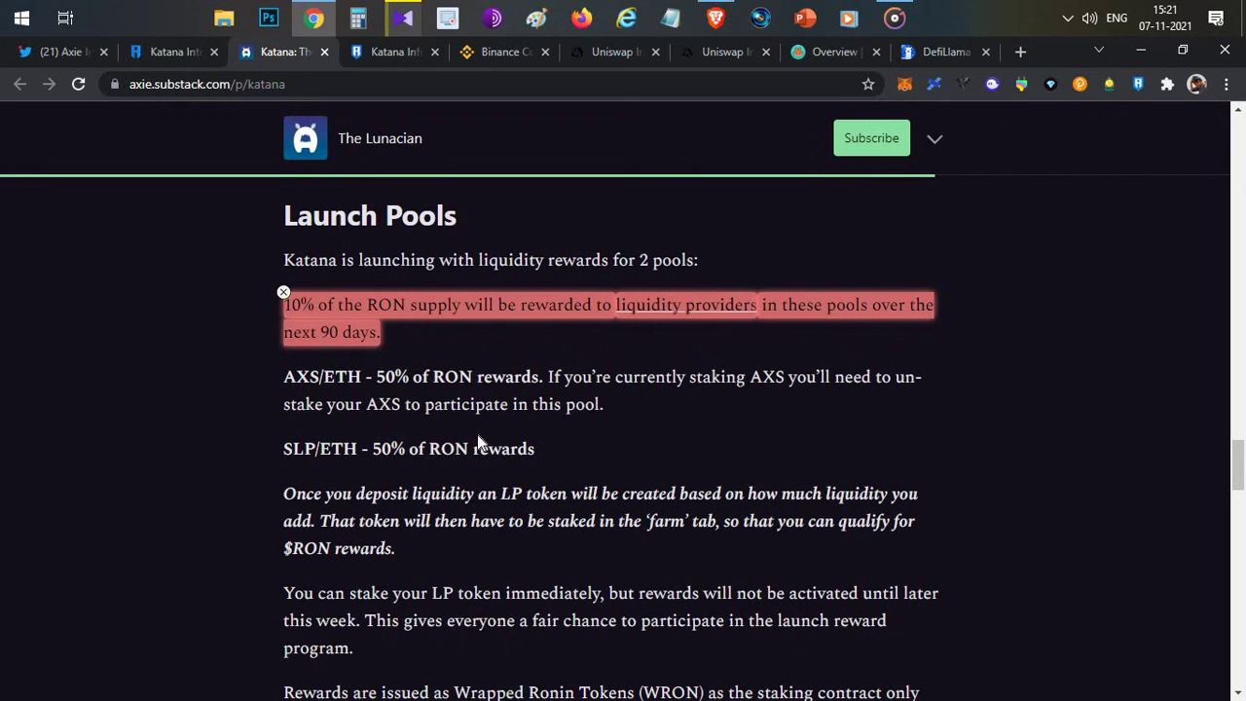
Step: Read the article's paragraphs on claiming WRON rewards and the RON token supply, closing the illustration opened from the page
{"action": "scroll", "coordinate": [556, 445], "scroll_direction": "down", "scroll_amount": 5}
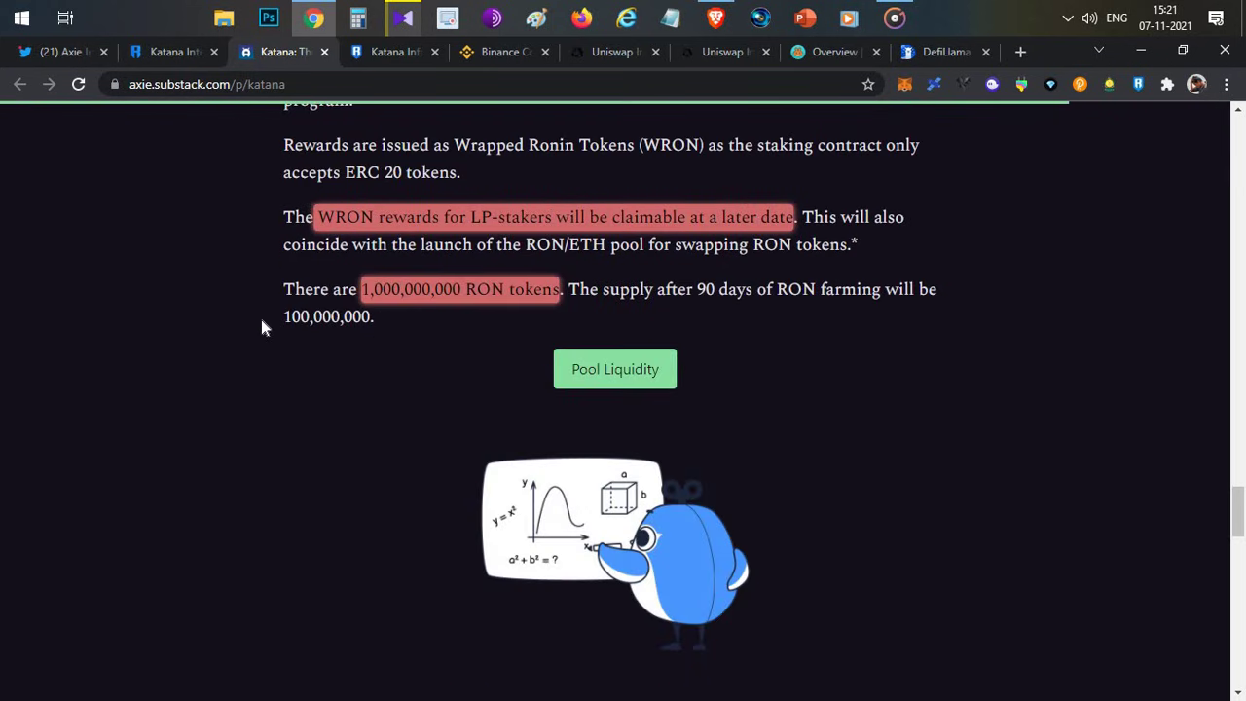
{"action": "left_click_drag", "start_coordinate": [264, 325], "coordinate": [381, 415]}
{"action": "left_click", "coordinate": [381, 415]}
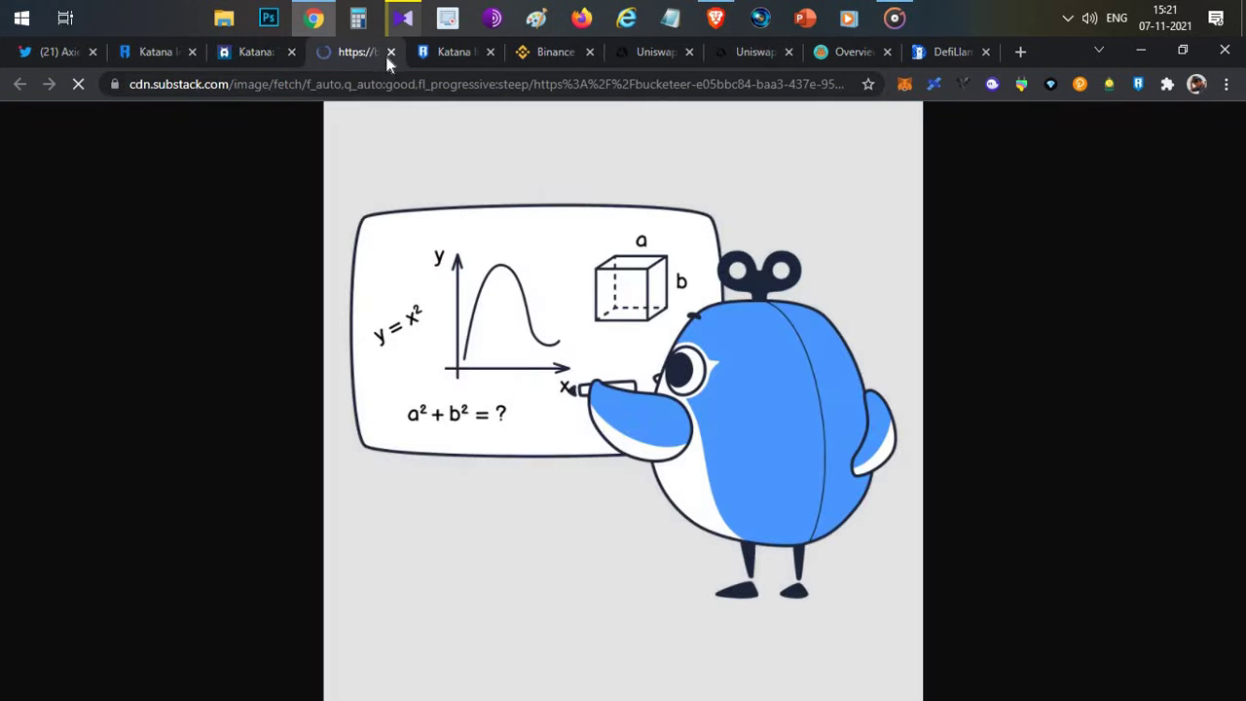
{"action": "key", "text": "ctrl+w"}
{"action": "left_click", "coordinate": [327, 349]}
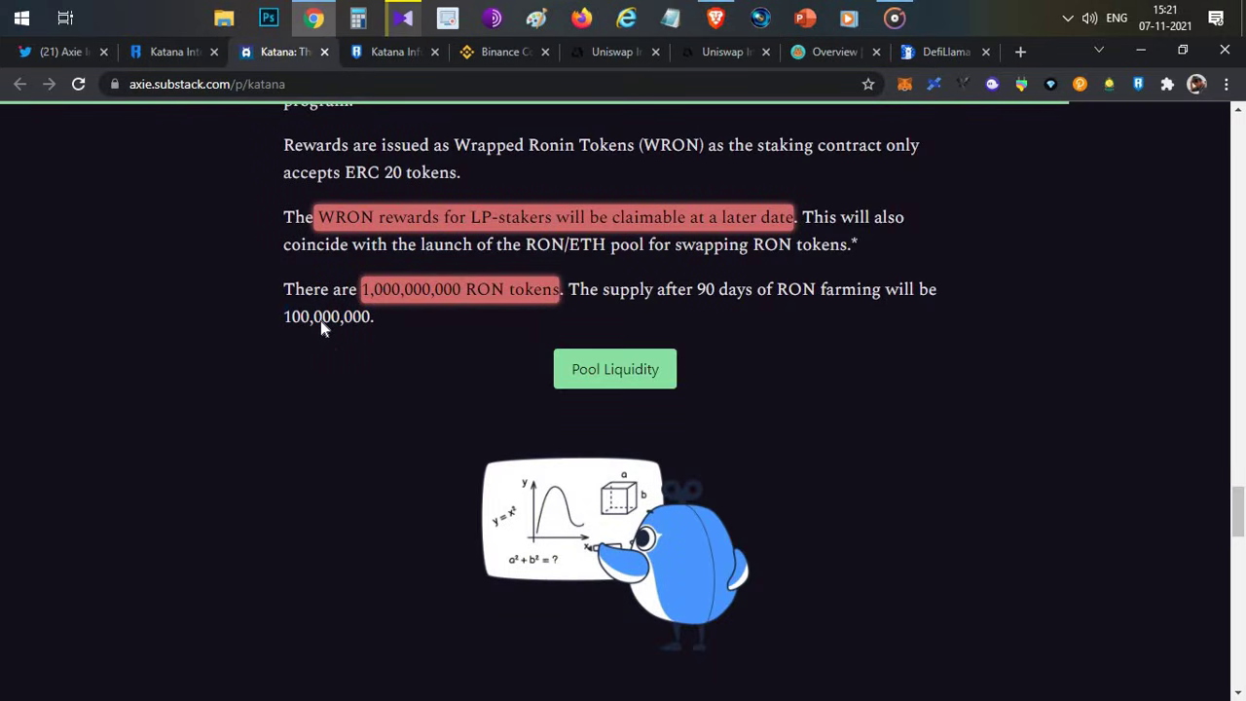
{"action": "scroll", "coordinate": [321, 328], "scroll_direction": "up", "scroll_amount": 3}
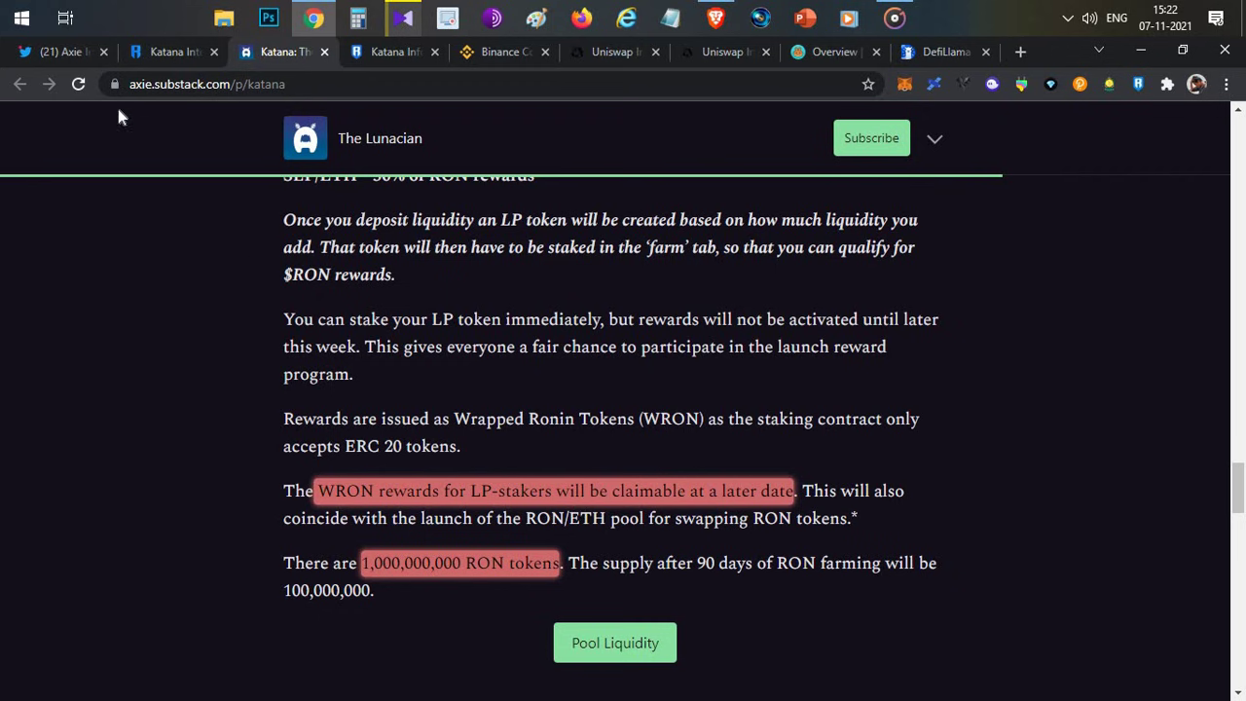
Step: Expand the AXS/WETH farm on Katana, highlight its claimable WRON rewards, and collapse the farm again
{"action": "left_click", "coordinate": [168, 54]}
{"action": "left_click", "coordinate": [423, 336]}
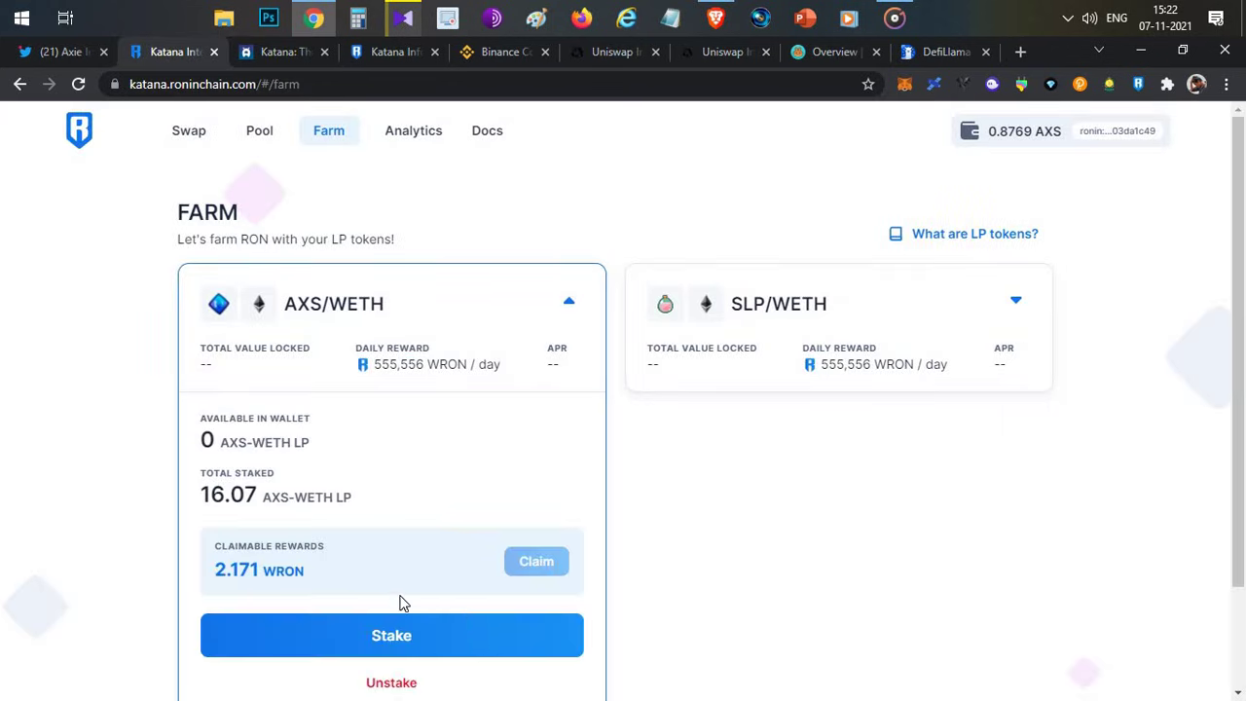
{"action": "left_click_drag", "start_coordinate": [225, 560], "coordinate": [571, 592]}
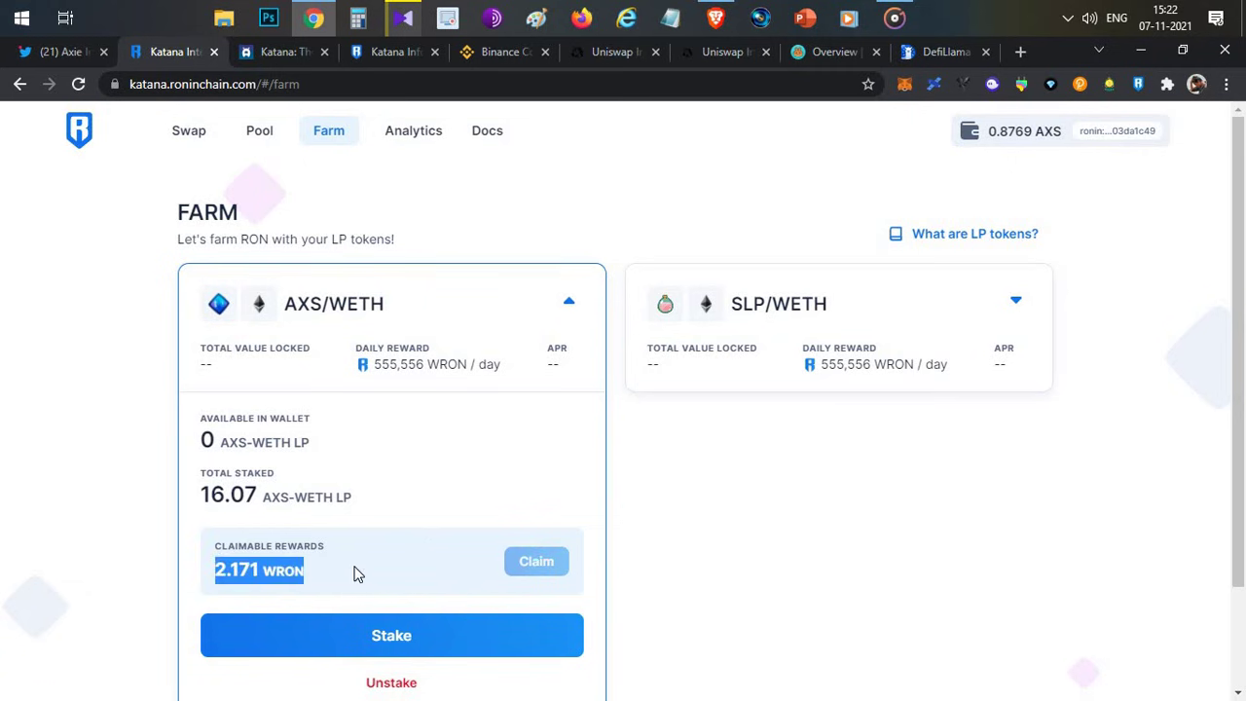
{"action": "left_click", "coordinate": [291, 575]}
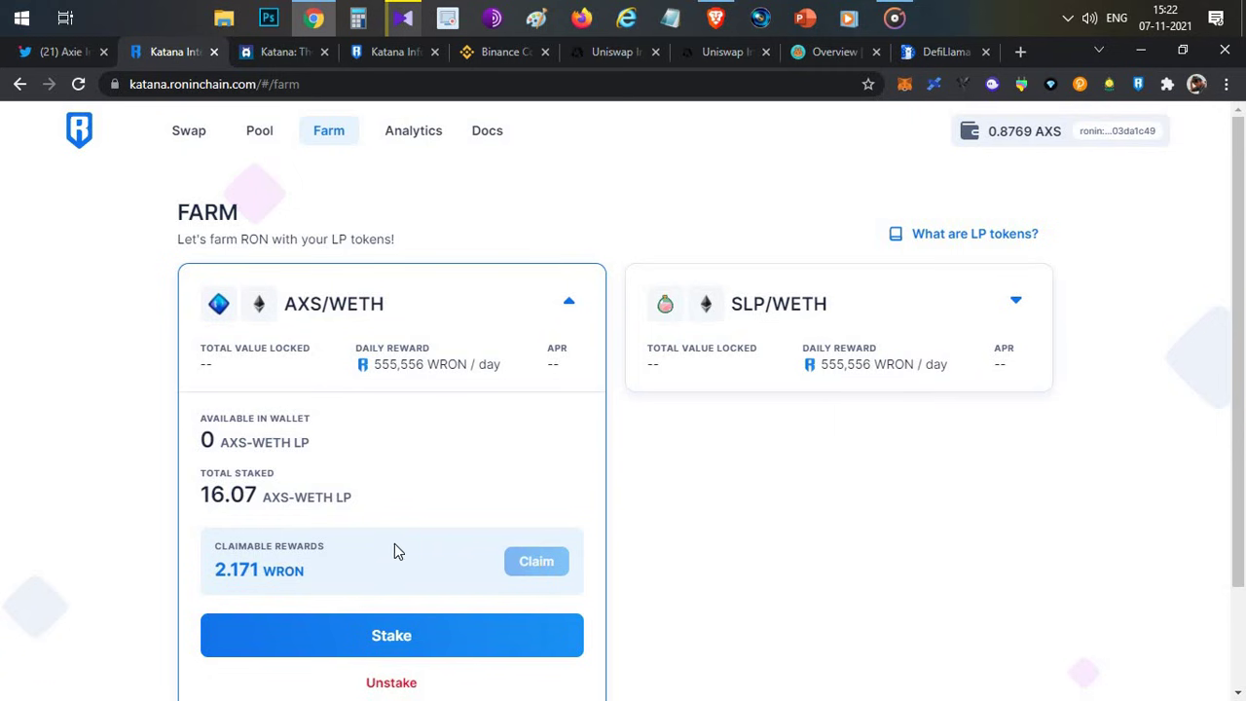
{"action": "left_click", "coordinate": [539, 314]}
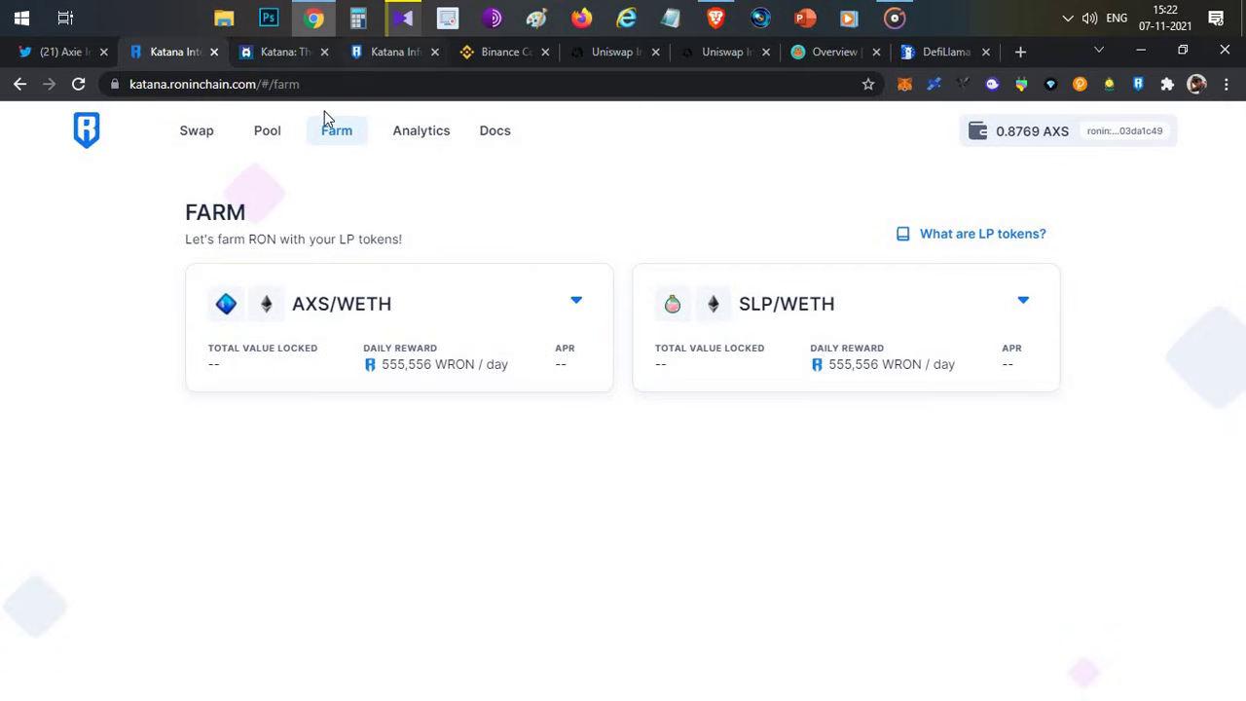
Step: Return to the Katana launch article and go back up to its title
{"action": "key", "text": "ctrl+Tab"}
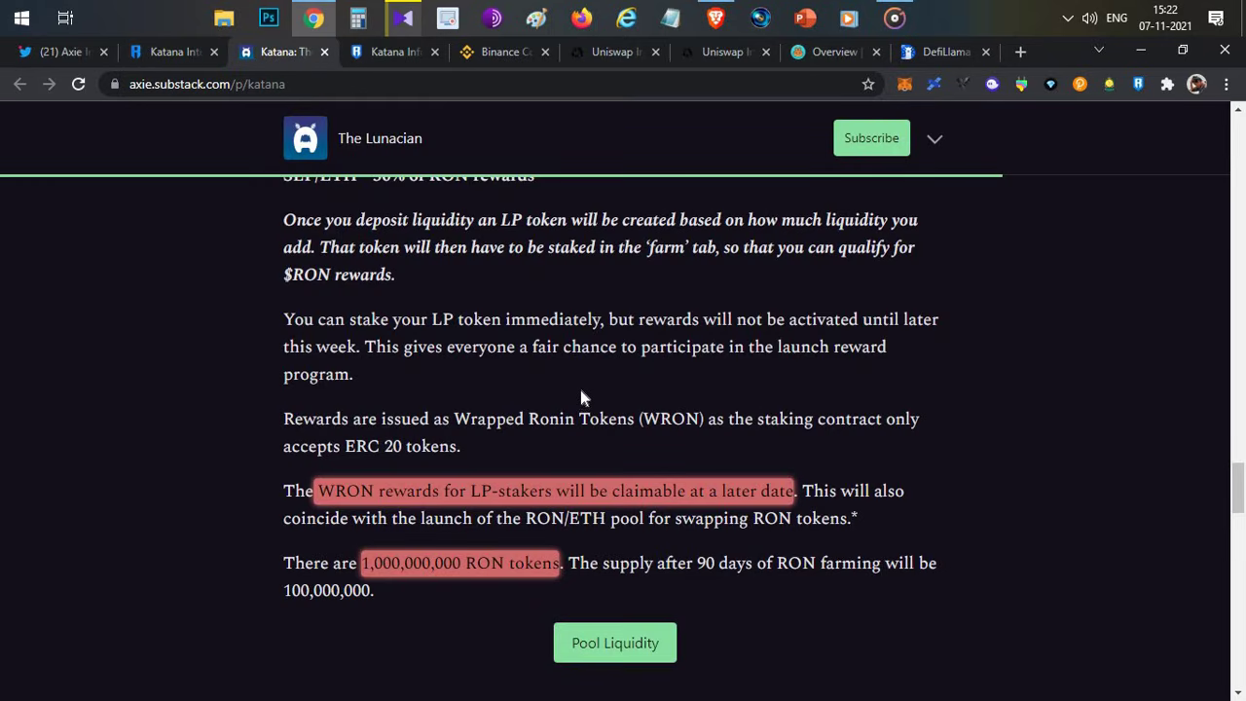
{"action": "scroll", "coordinate": [581, 396], "scroll_direction": "up", "scroll_amount": 15}
{"action": "scroll", "coordinate": [581, 399], "scroll_direction": "up", "scroll_amount": 10}
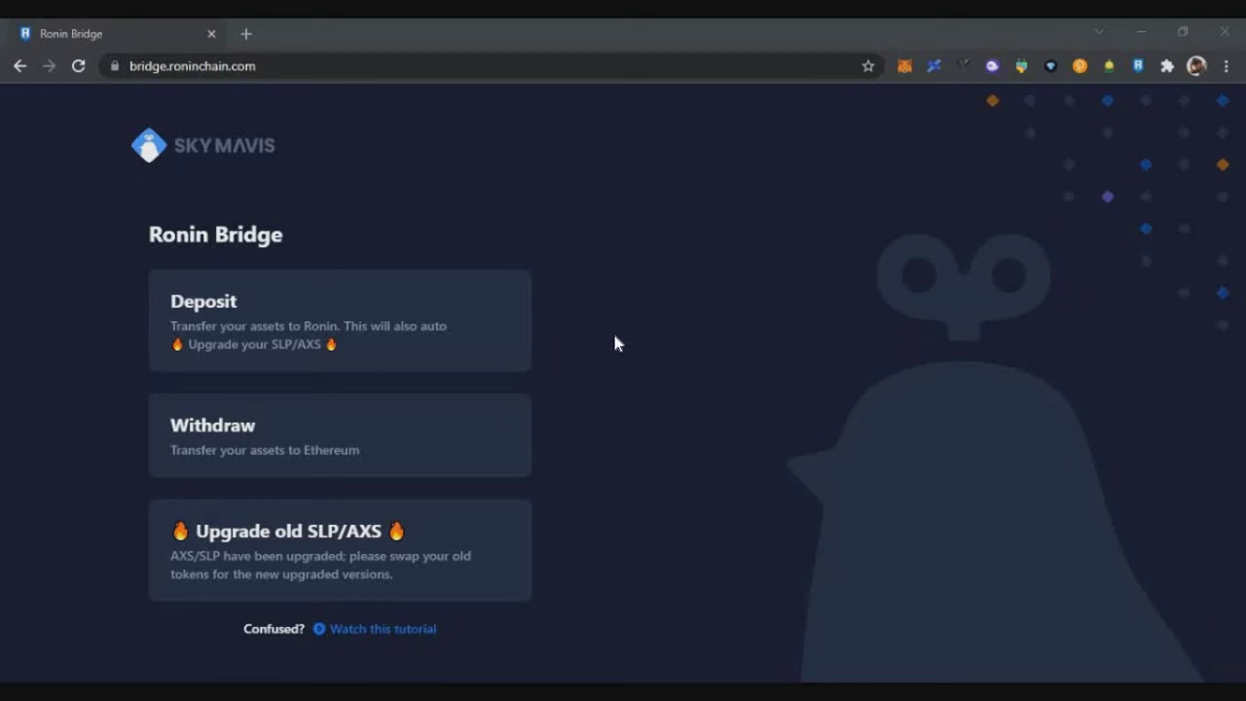
Step: Start a deposit on the Ronin Bridge and fill in the Ronin address copied from the Ronin wallet
{"action": "left_click", "coordinate": [301, 323]}
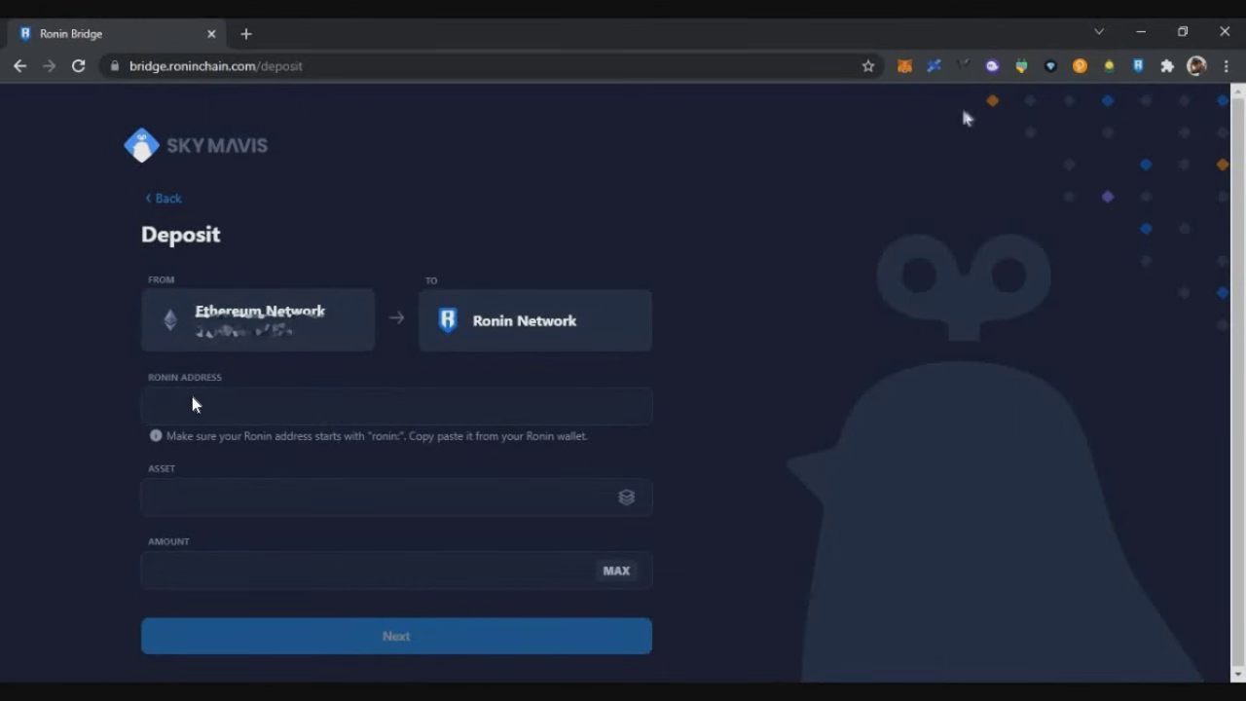
{"action": "left_click", "coordinate": [1139, 65]}
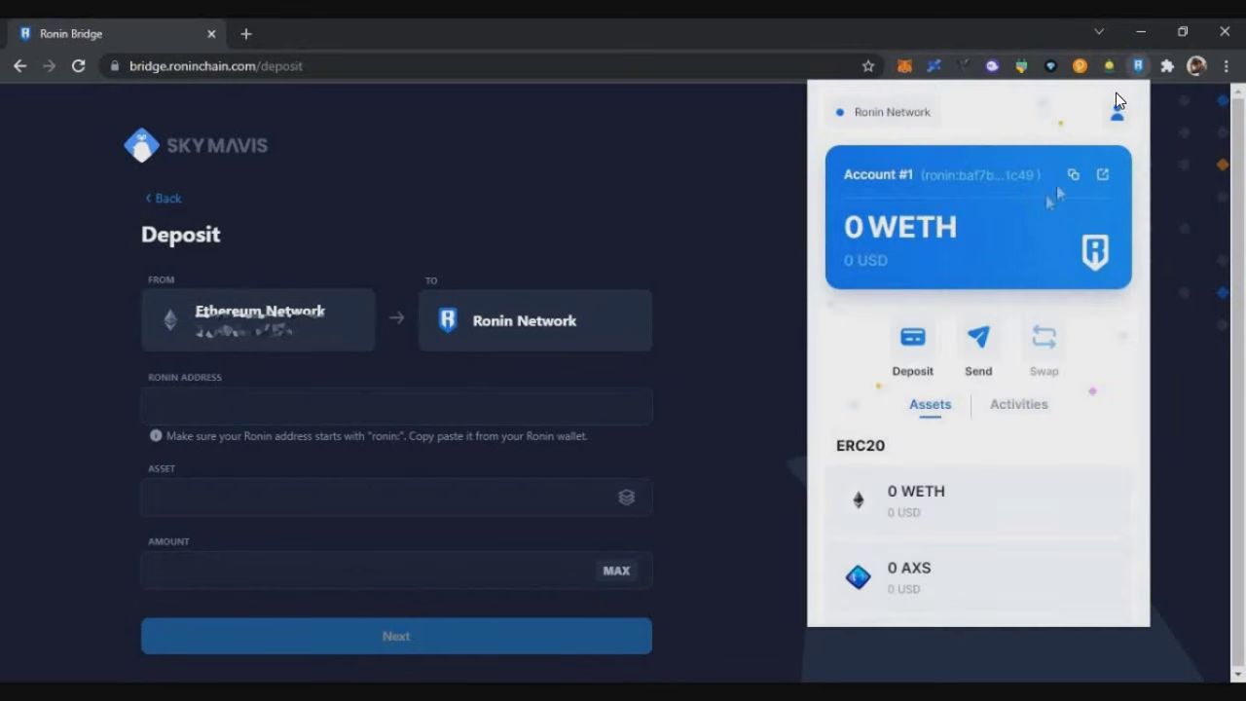
{"action": "left_click", "coordinate": [1071, 177]}
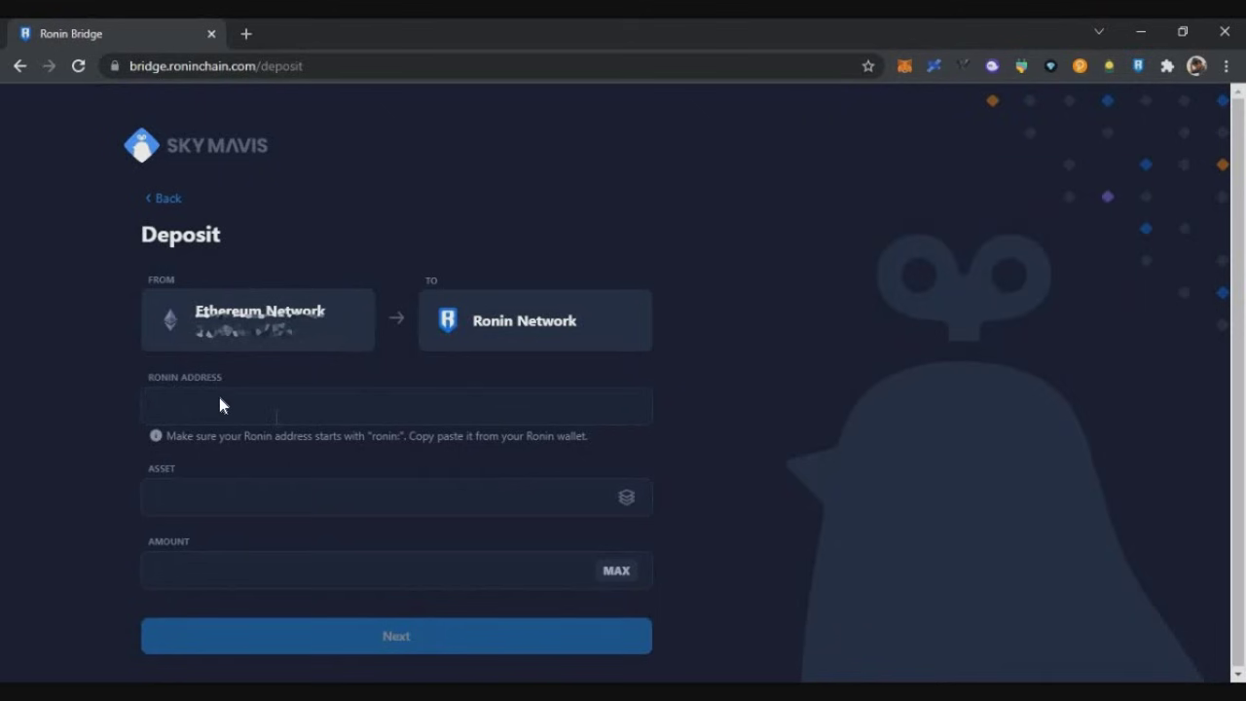
{"action": "left_click", "coordinate": [219, 404]}
{"action": "key", "text": "ctrl+v"}
Step: Choose ETH as the deposit asset, set the amount to 3, and proceed to the deposit confirmation
{"action": "left_click", "coordinate": [277, 504]}
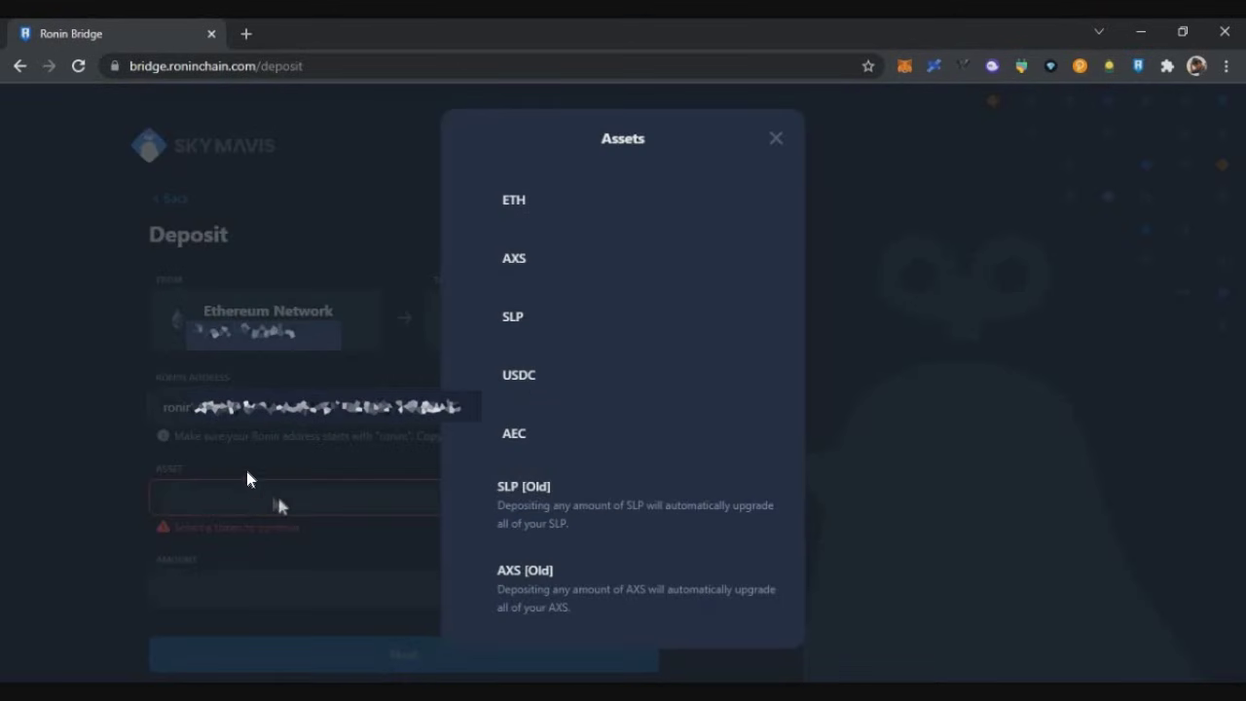
{"action": "left_click", "coordinate": [551, 214]}
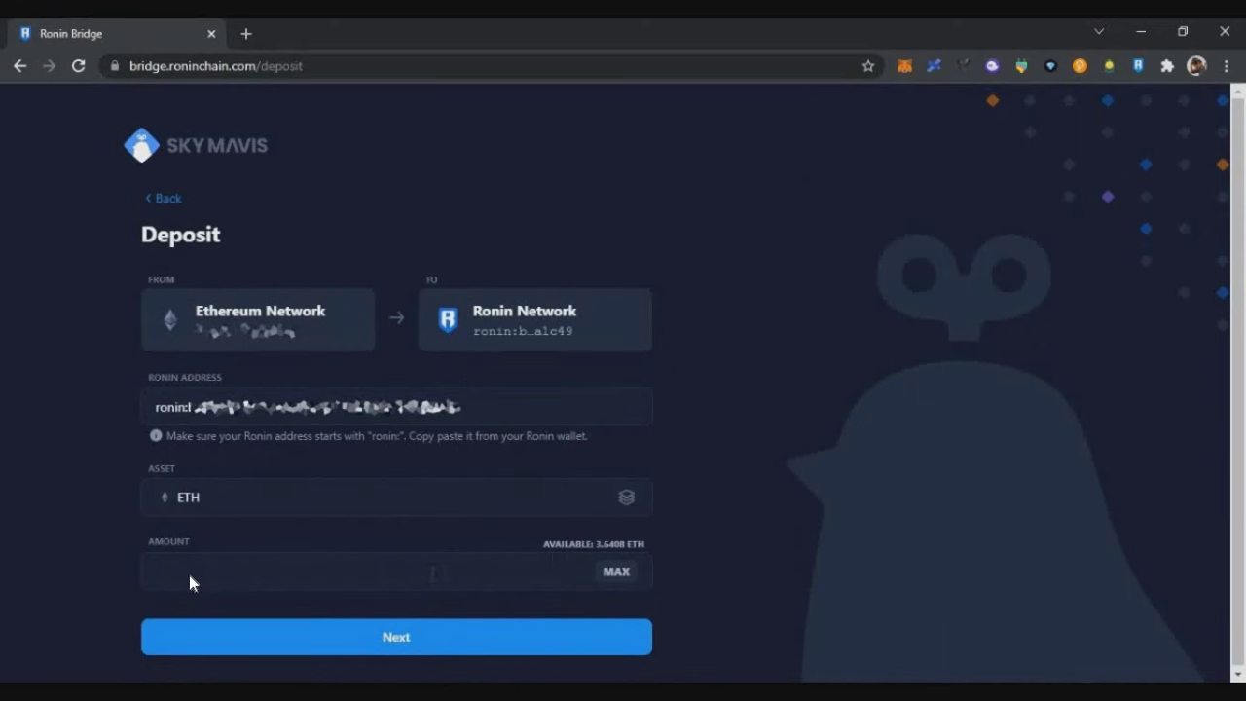
{"action": "type", "text": "3"}
{"action": "left_click", "coordinate": [376, 640]}
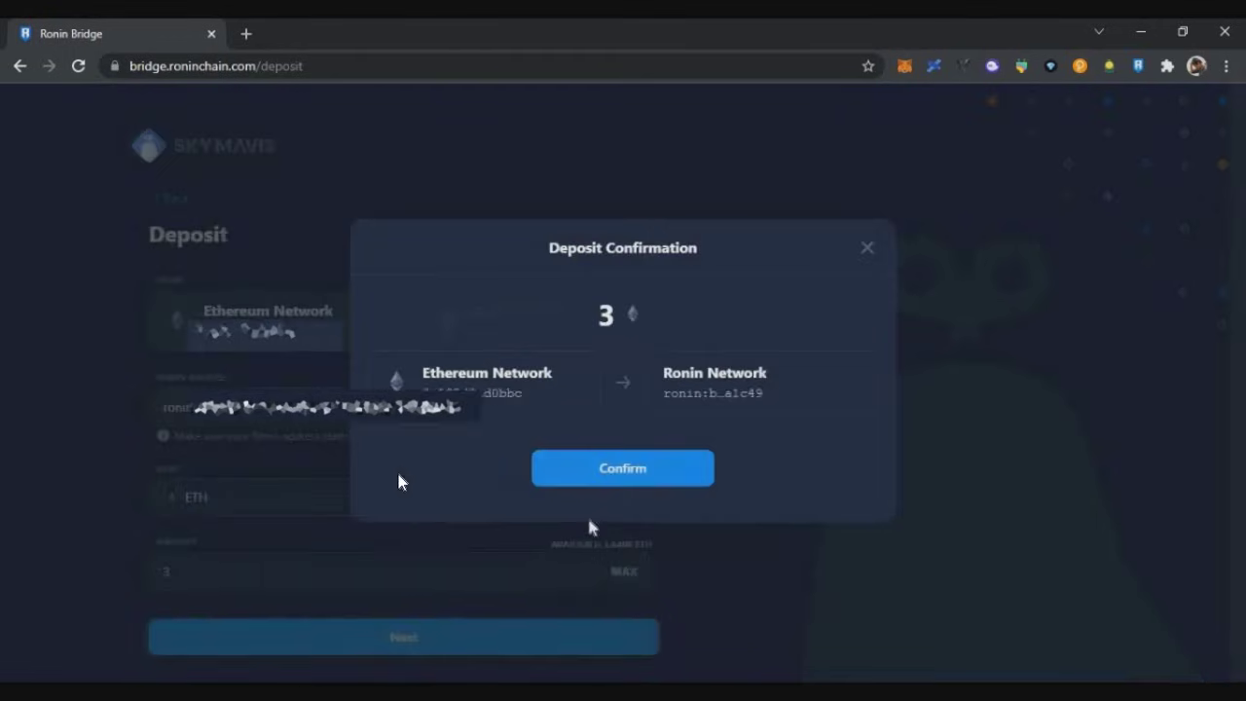
Step: Confirm the 3 ETH deposit on the bridge, approve the transaction in MetaMask, and close the completion message
{"action": "left_click", "coordinate": [660, 473]}
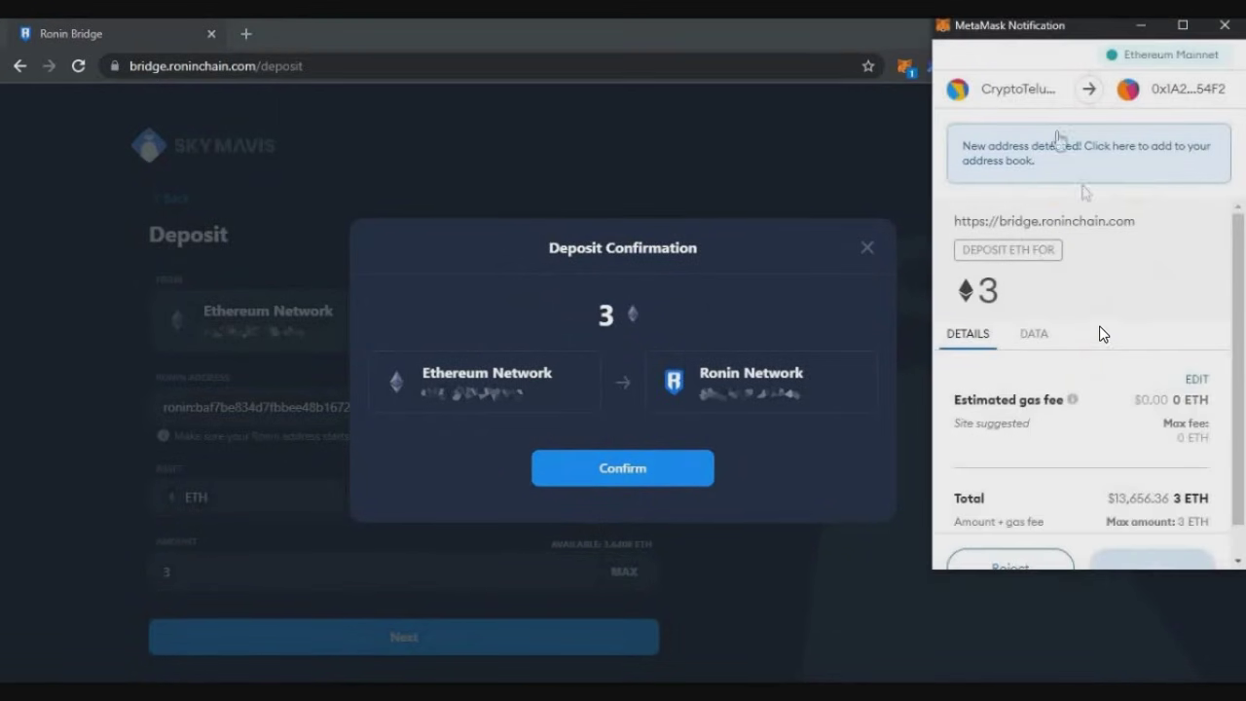
{"action": "scroll", "coordinate": [1107, 376], "scroll_direction": "down", "scroll_amount": 1}
{"action": "double_click", "coordinate": [1098, 377]}
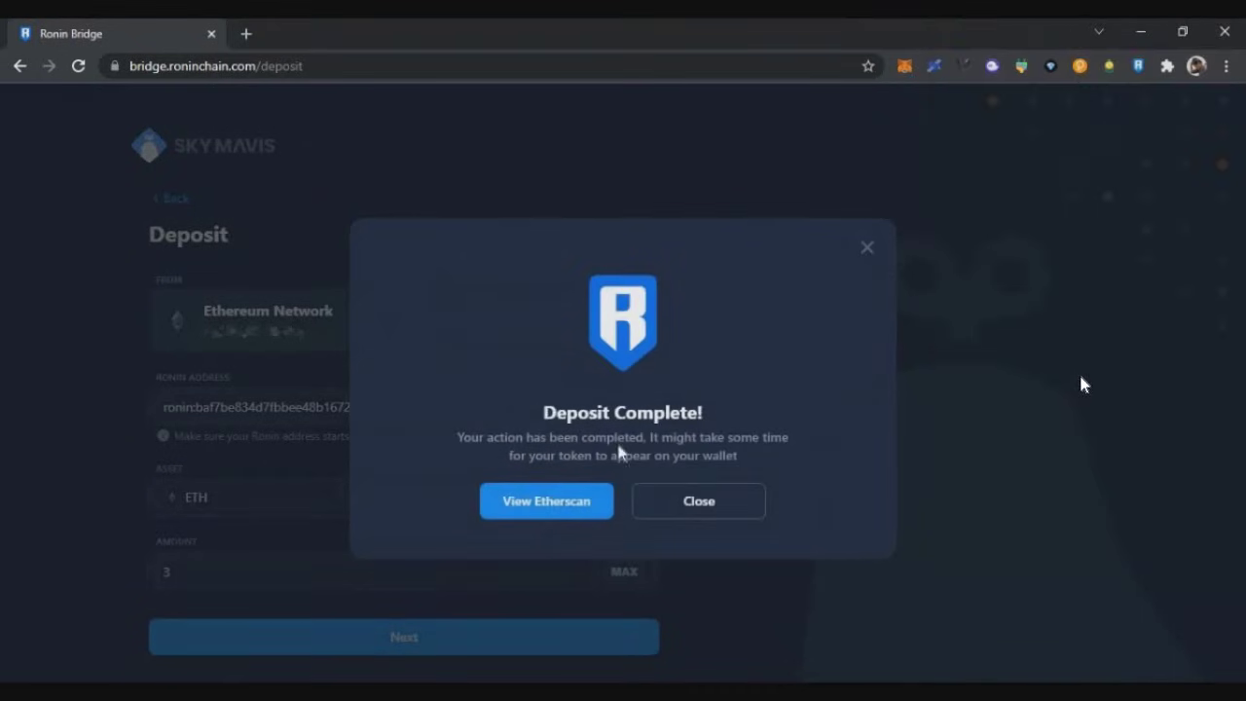
{"action": "left_click_drag", "start_coordinate": [726, 428], "coordinate": [532, 456]}
{"action": "left_click", "coordinate": [700, 500]}
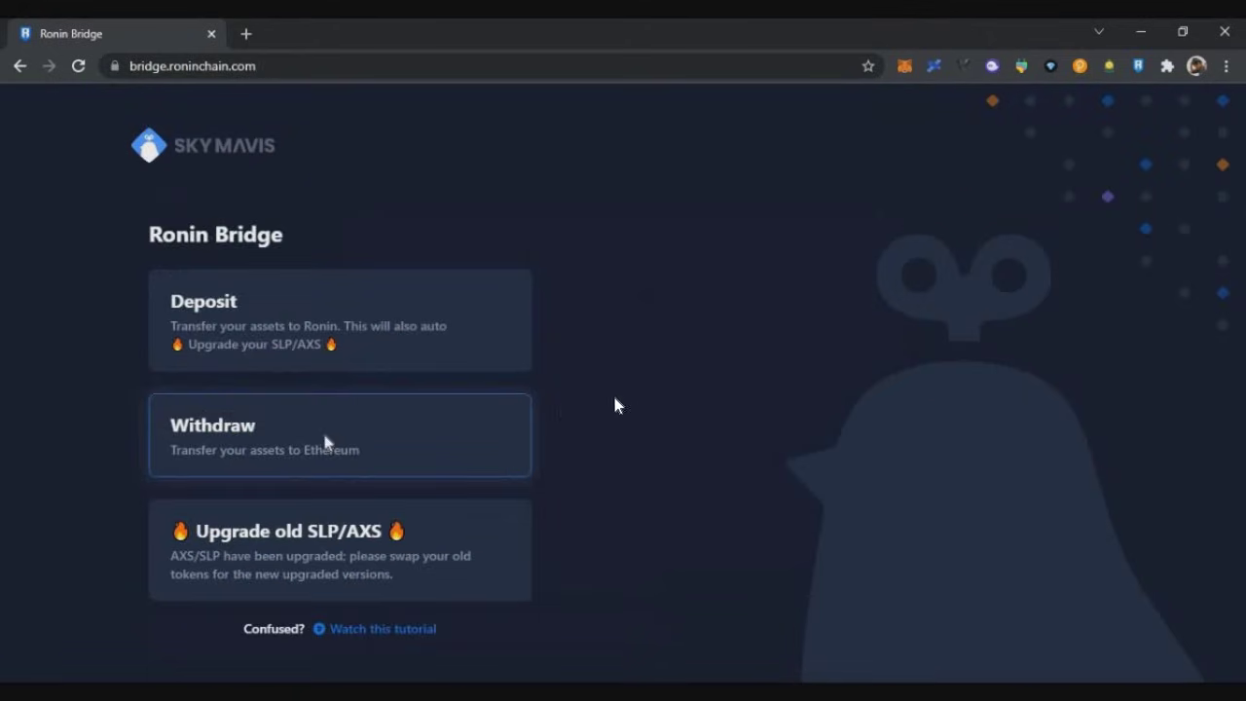
Step: View the bridge's withdrawal form, return to the bridge overview, and check the WETH balance in the Ronin wallet
{"action": "left_click", "coordinate": [325, 439]}
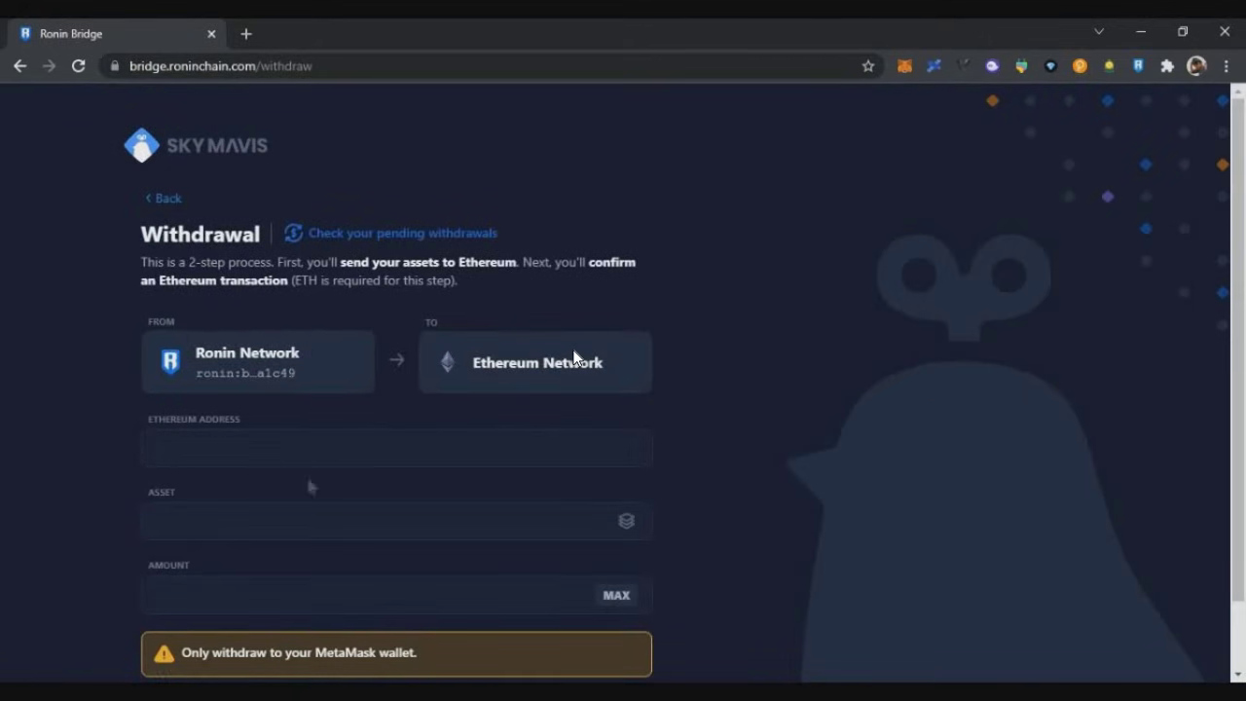
{"action": "left_click", "coordinate": [163, 198]}
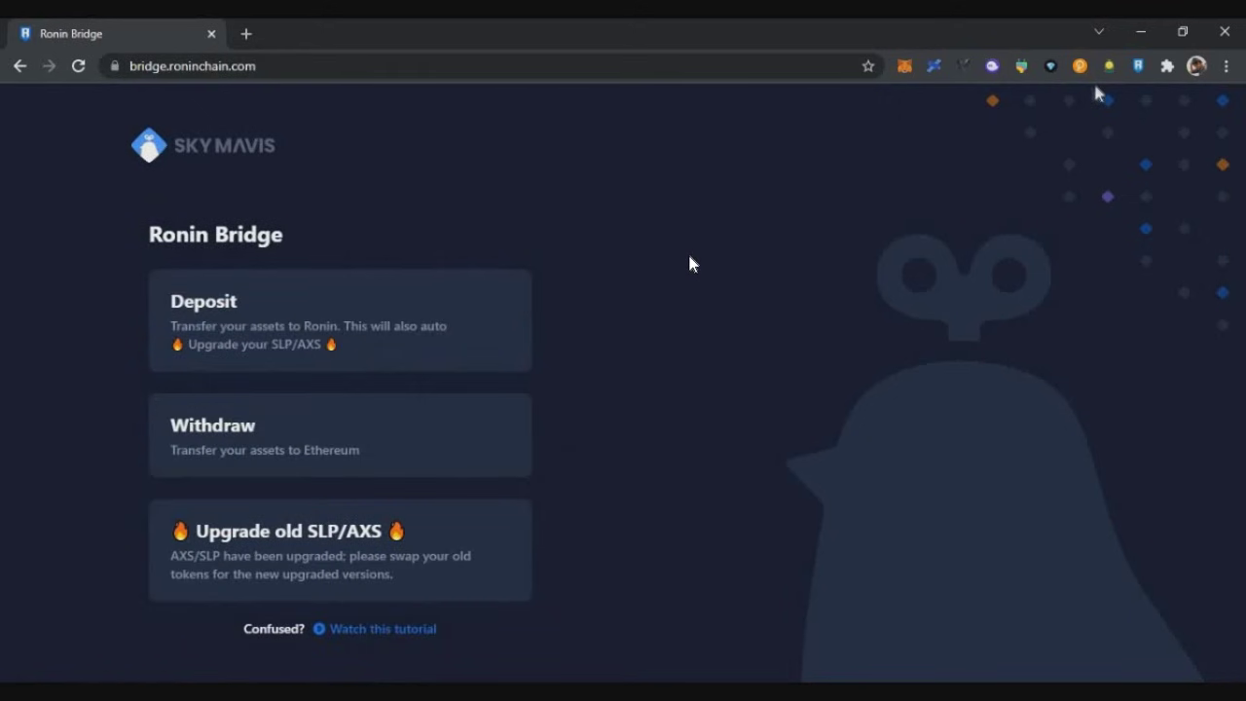
{"action": "left_click", "coordinate": [1138, 66]}
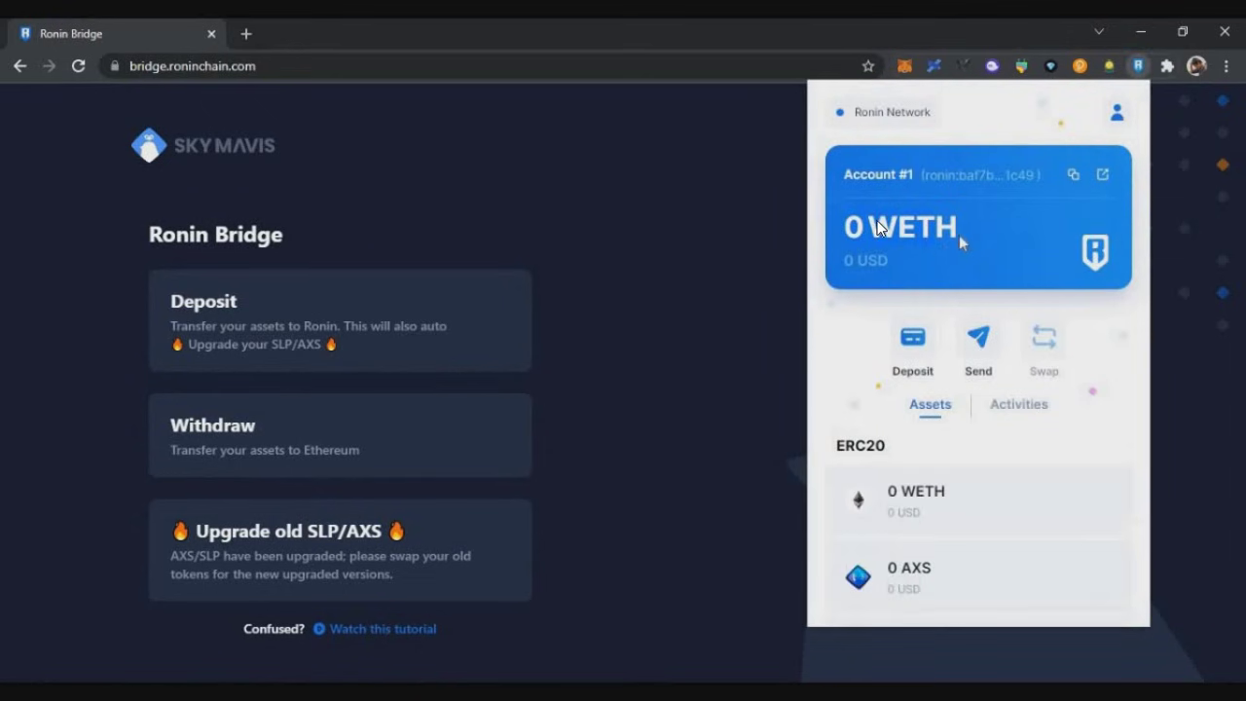
{"action": "triple_click", "coordinate": [920, 216]}
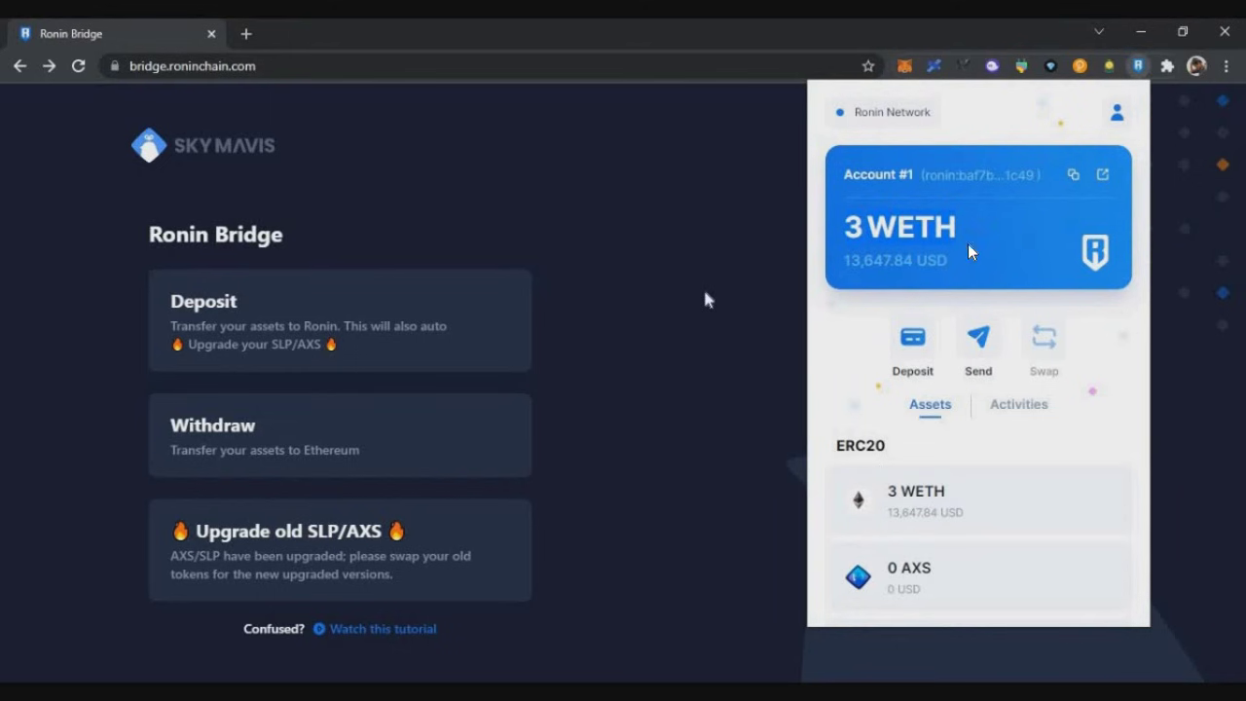
{"action": "left_click", "coordinate": [907, 319]}
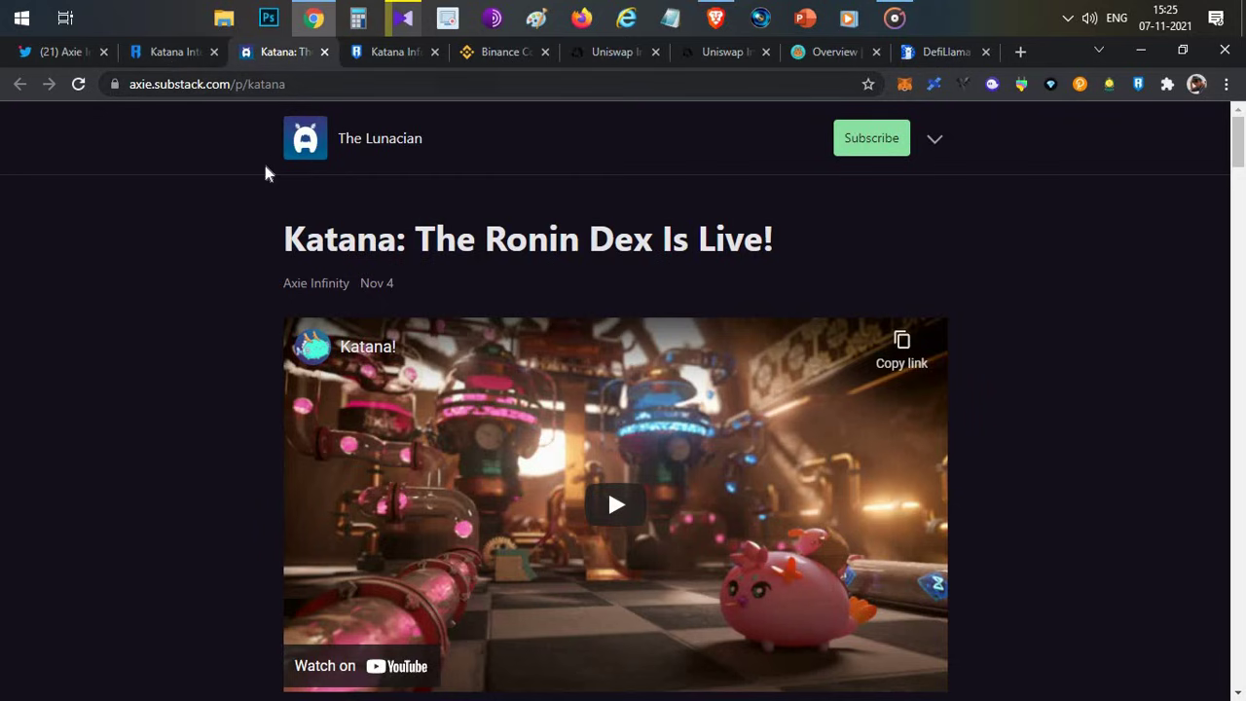
Step: Switch from the launch article to Katana's Swap page
{"action": "key", "text": "ctrl+shift+Tab"}
{"action": "left_click", "coordinate": [198, 136]}
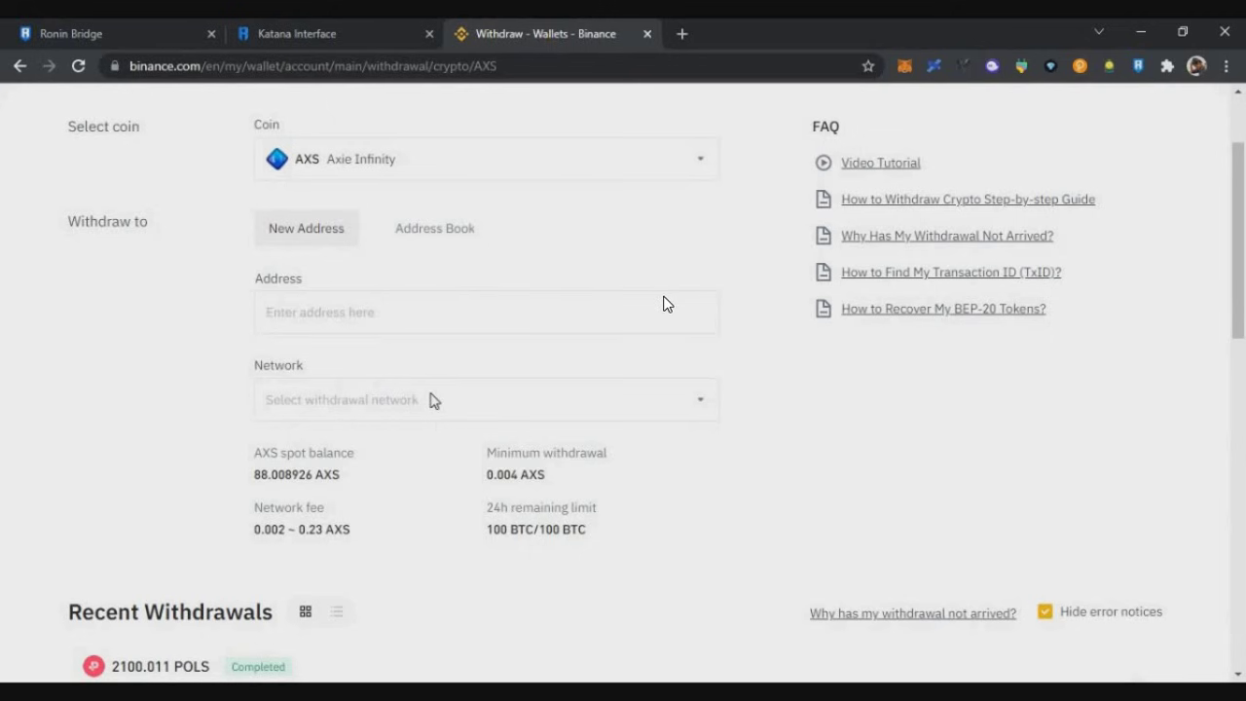
Step: Select the RON (Ronin) network for Binance's AXS withdrawal and acknowledge the notice about replacing the address prefix 'ronin:' with '0x'
{"action": "left_click", "coordinate": [434, 401]}
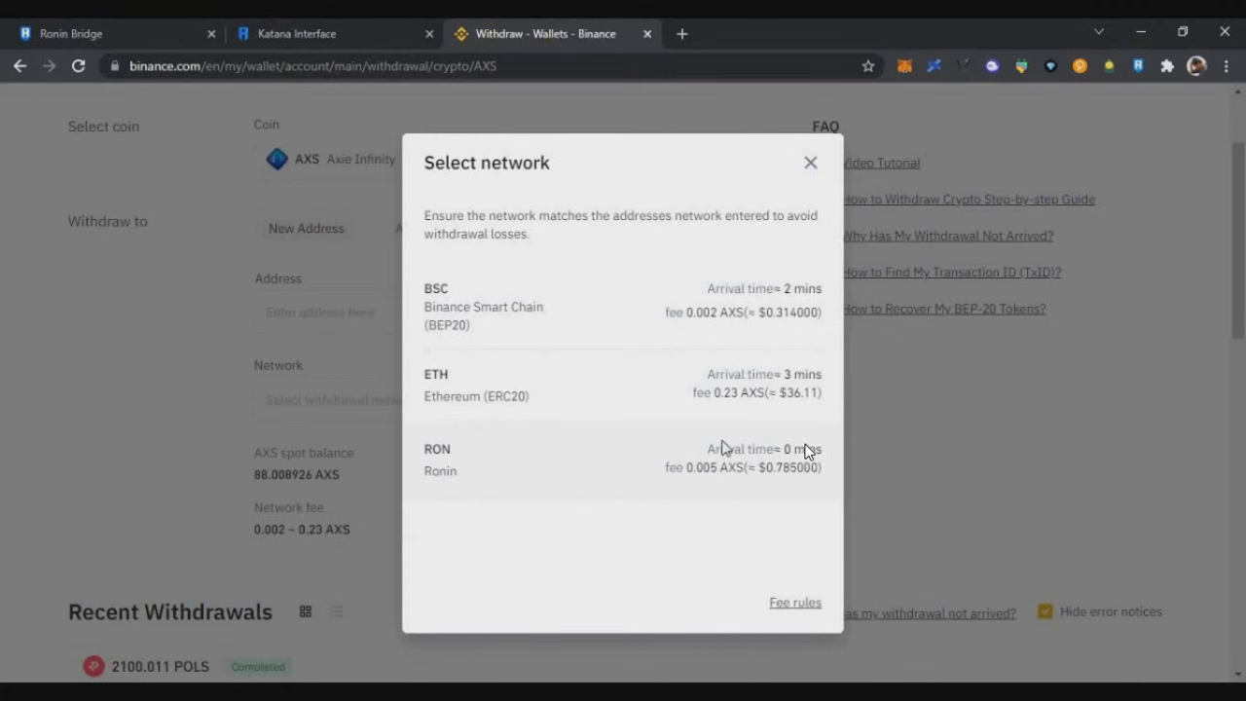
{"action": "left_click", "coordinate": [701, 457]}
{"action": "left_click_drag", "start_coordinate": [641, 374], "coordinate": [605, 457]}
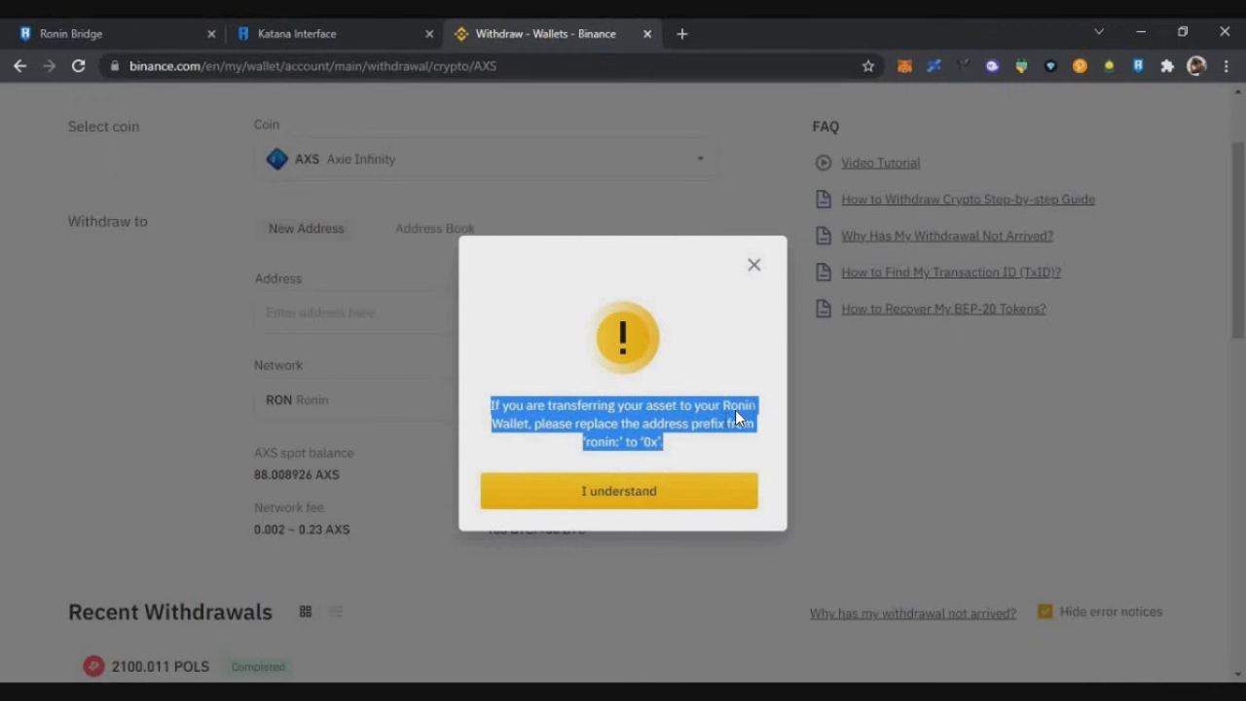
{"action": "double_click", "coordinate": [651, 442]}
{"action": "left_click", "coordinate": [640, 498]}
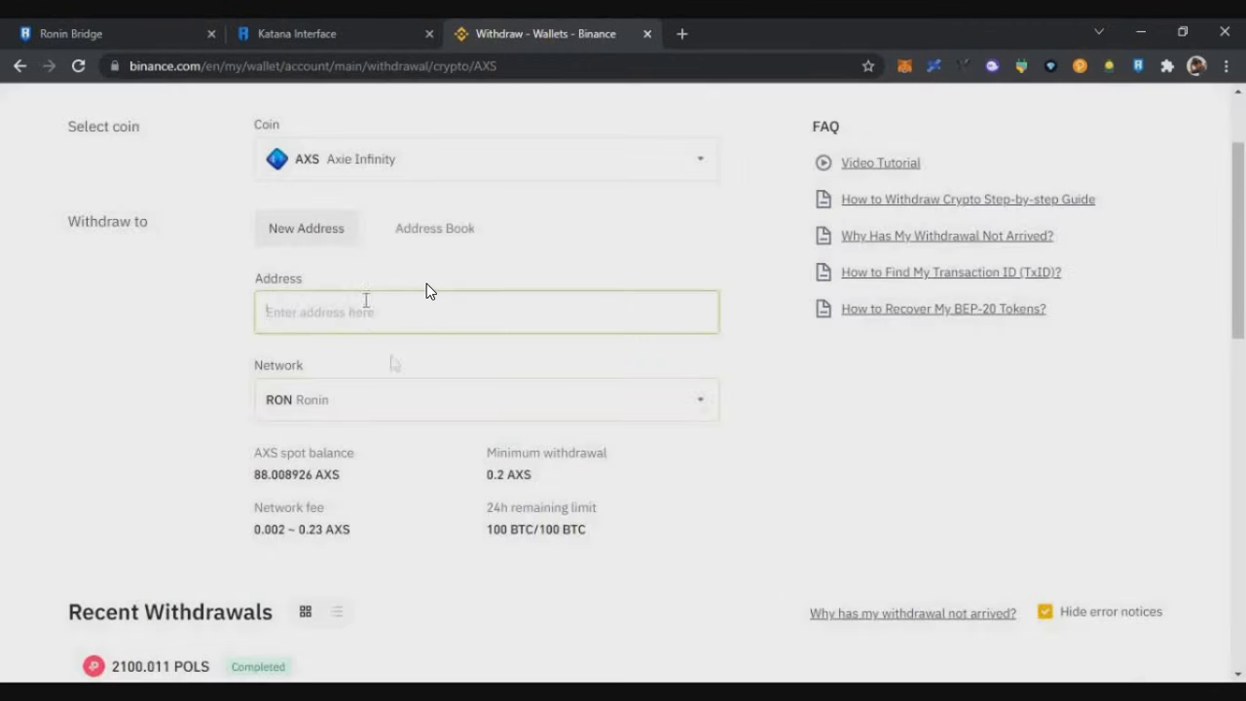
Step: Copy the account address from the Ronin wallet and paste it as the address for Binance's AXS withdrawal
{"action": "left_click", "coordinate": [1138, 65]}
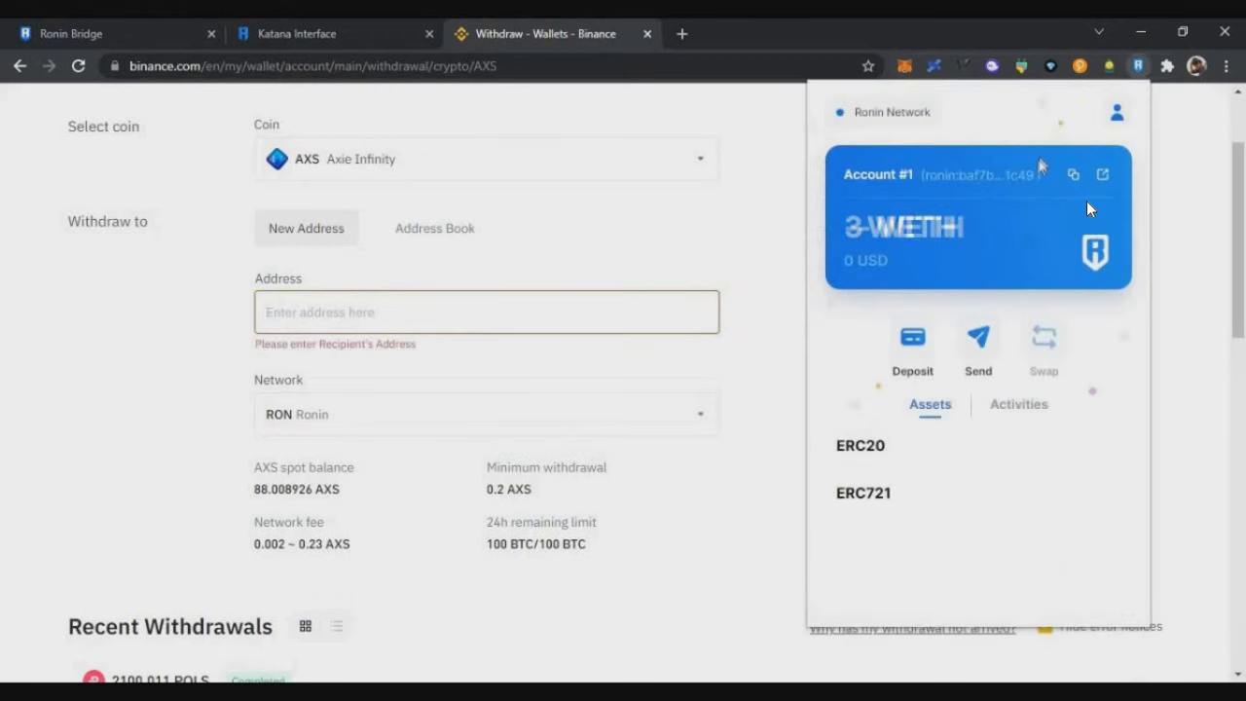
{"action": "left_click", "coordinate": [1075, 177]}
{"action": "left_click", "coordinate": [378, 316]}
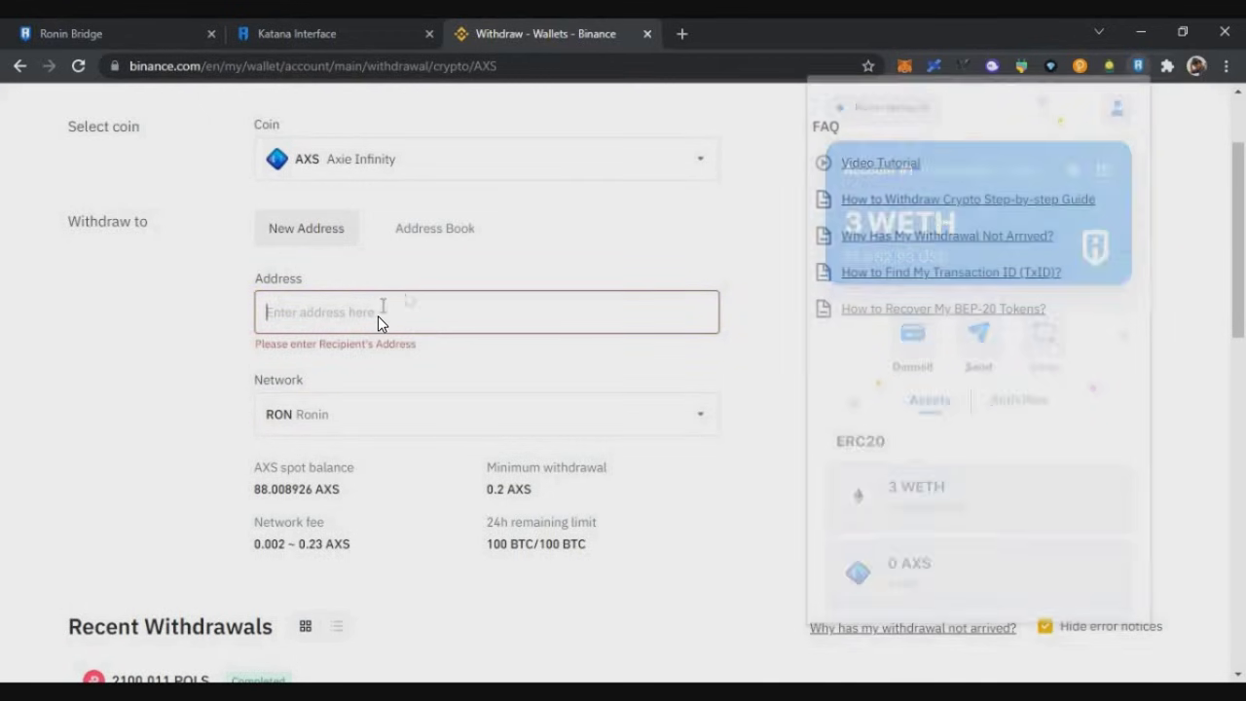
{"action": "key", "text": "ctrl+v"}
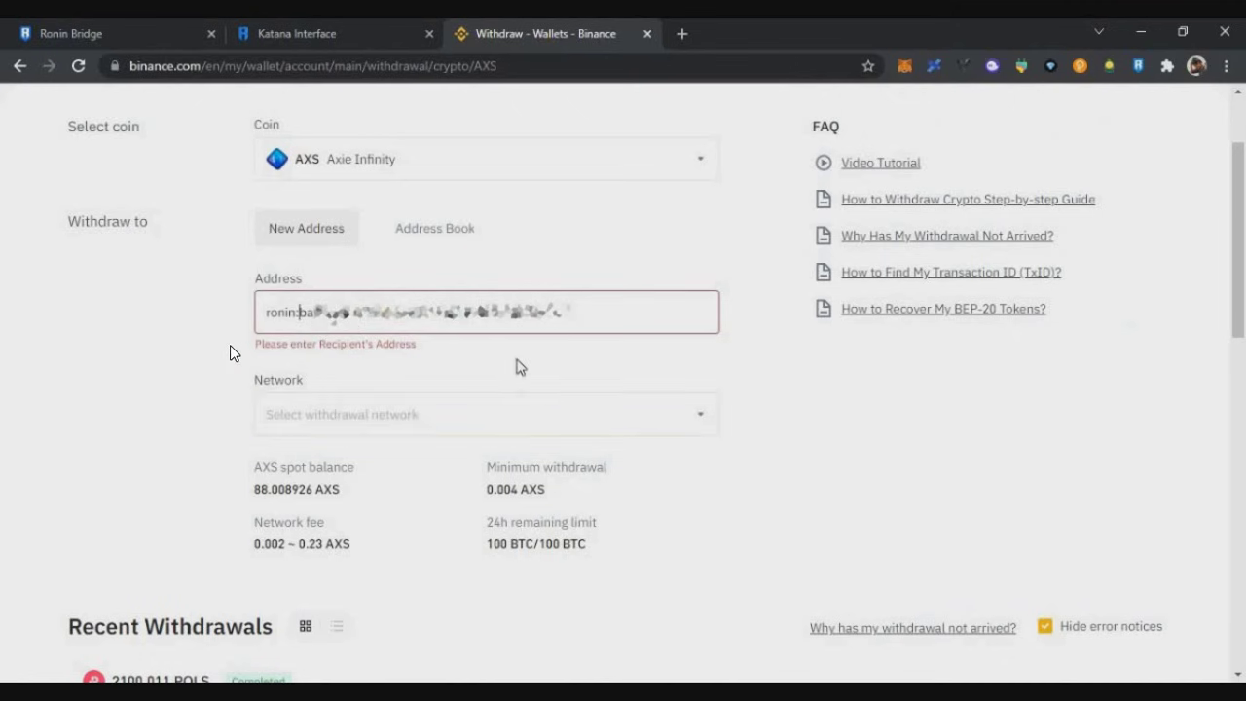
Step: Replace the 'ronin:' prefix of the pasted withdrawal address with '0x'
{"action": "key", "text": "Home"}
{"action": "key", "text": "Right"}
{"action": "key", "text": "Right"}
{"action": "key", "text": "Right"}
{"action": "key", "text": "Right"}
{"action": "key", "text": "Right"}
{"action": "key", "text": "Right"}
{"action": "key", "text": "BackSpace"}
{"action": "key", "text": "BackSpace"}
{"action": "key", "text": "BackSpace"}
{"action": "key", "text": "BackSpace"}
{"action": "key", "text": "BackSpace"}
{"action": "key", "text": "BackSpace"}
{"action": "type", "text": "0x"}
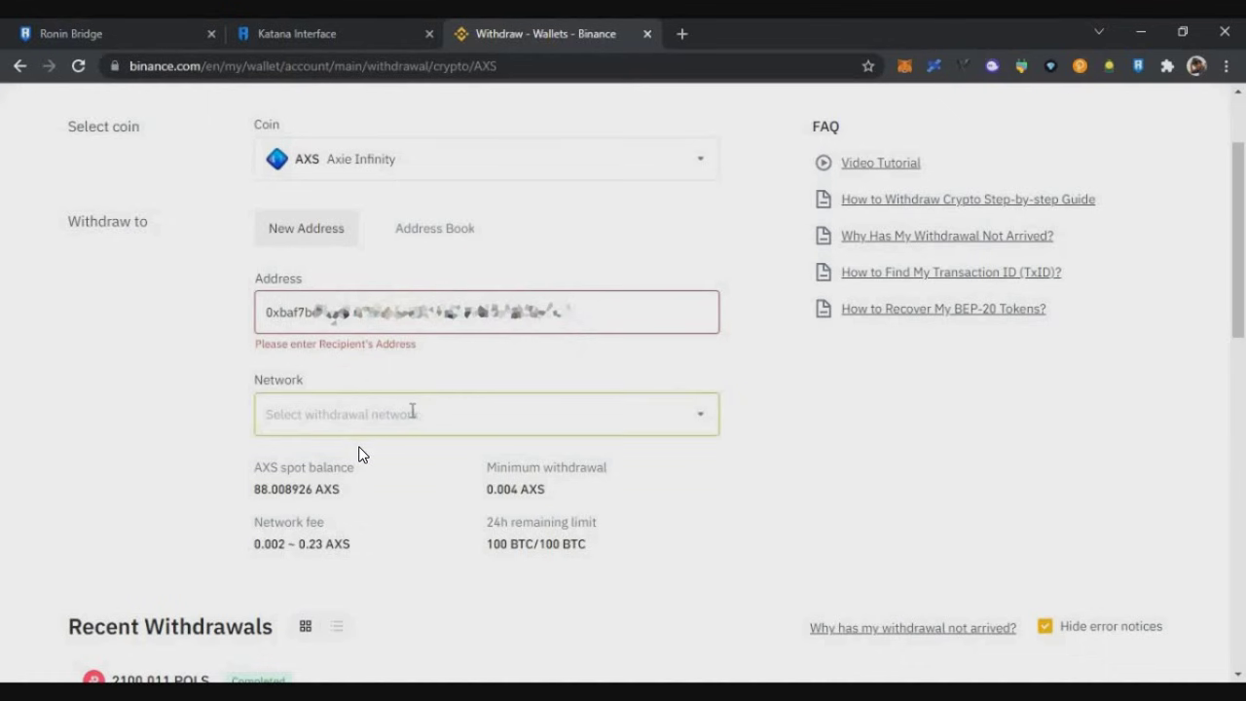
Step: Choose the RON (Ronin) network for the AXS withdrawal and set the amount to the maximum, 88.00892600 AXS
{"action": "left_click", "coordinate": [413, 413]}
{"action": "left_click", "coordinate": [633, 492]}
{"action": "left_click", "coordinate": [646, 490]}
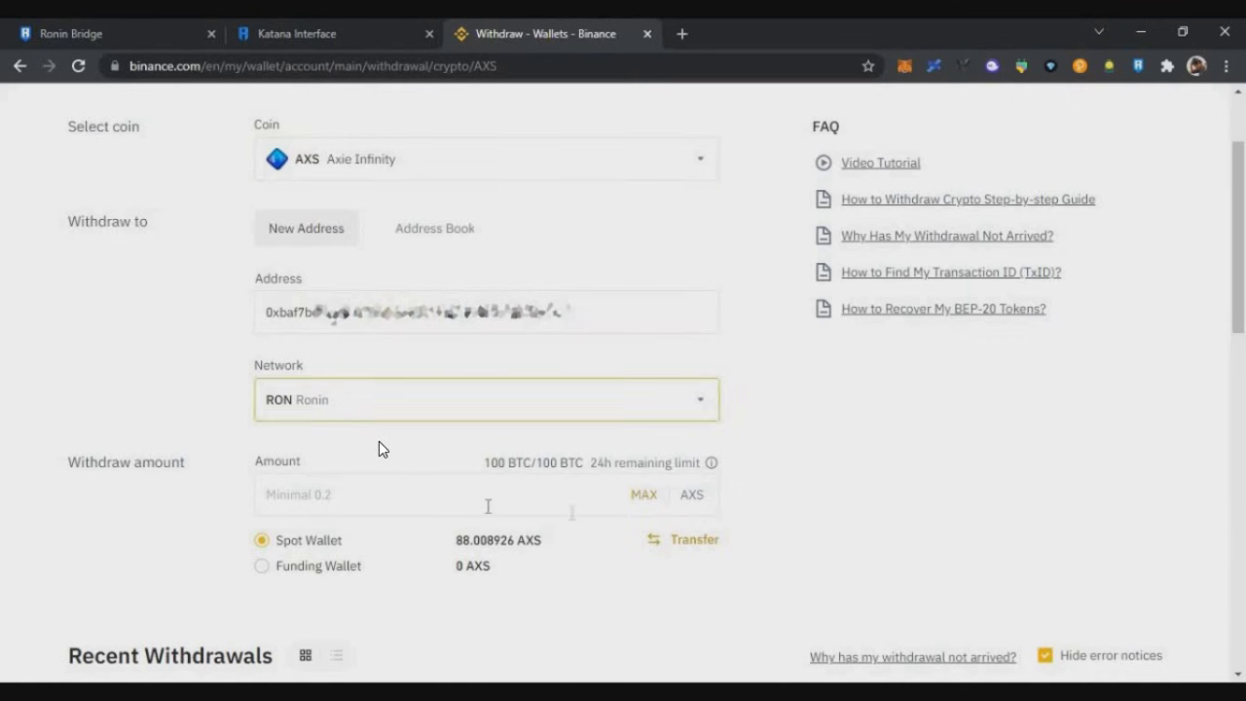
{"action": "left_click", "coordinate": [487, 502]}
{"action": "left_click", "coordinate": [643, 495]}
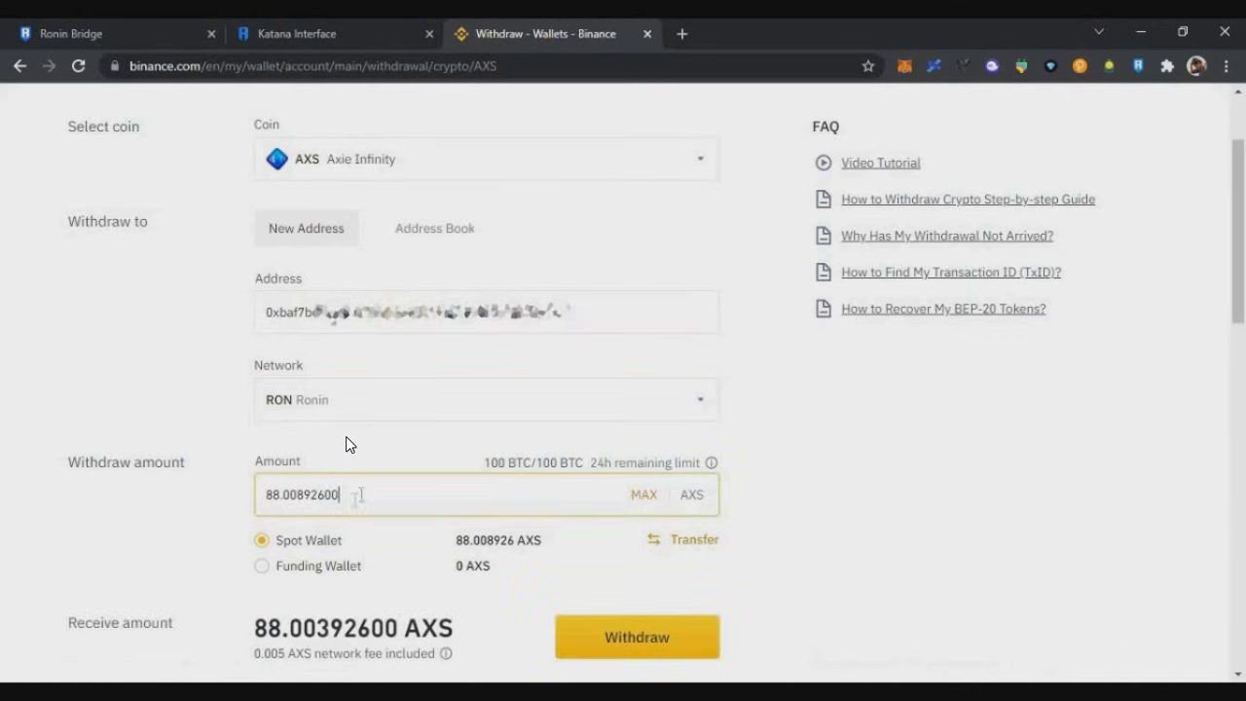
Step: Check the network fee and receive amount, and submit the AXS withdrawal
{"action": "double_click", "coordinate": [261, 653]}
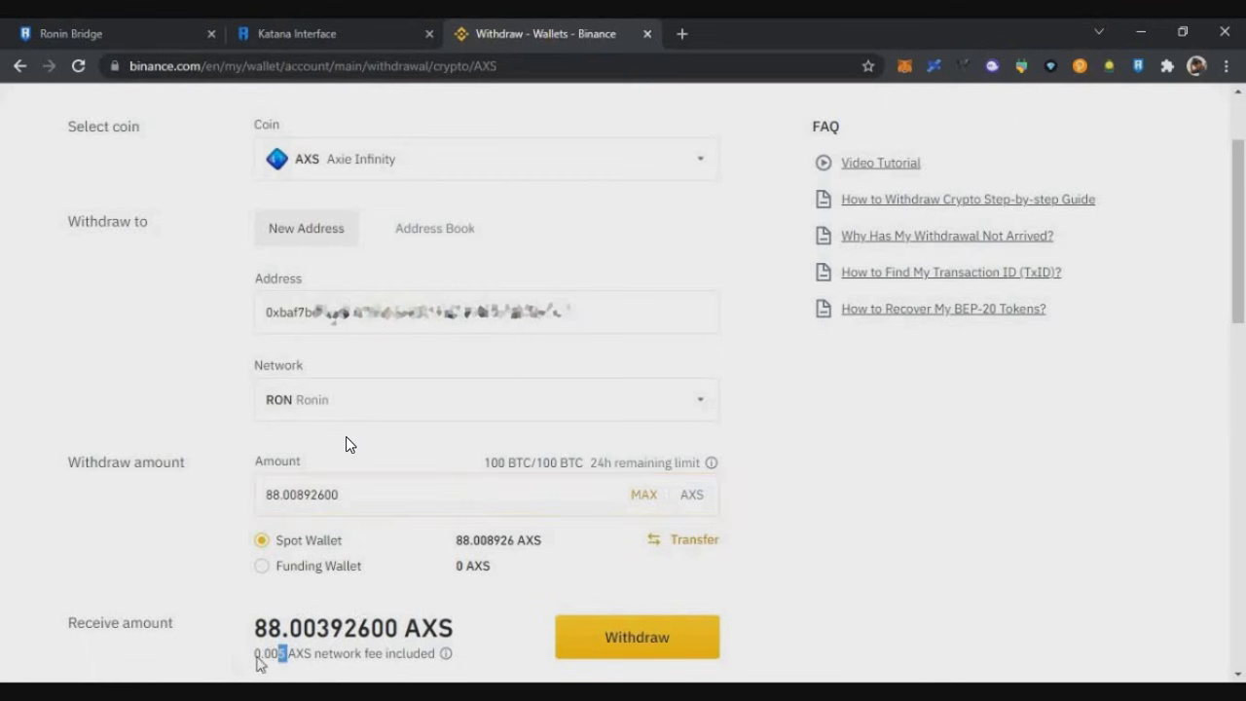
{"action": "left_click_drag", "start_coordinate": [255, 628], "coordinate": [322, 628]}
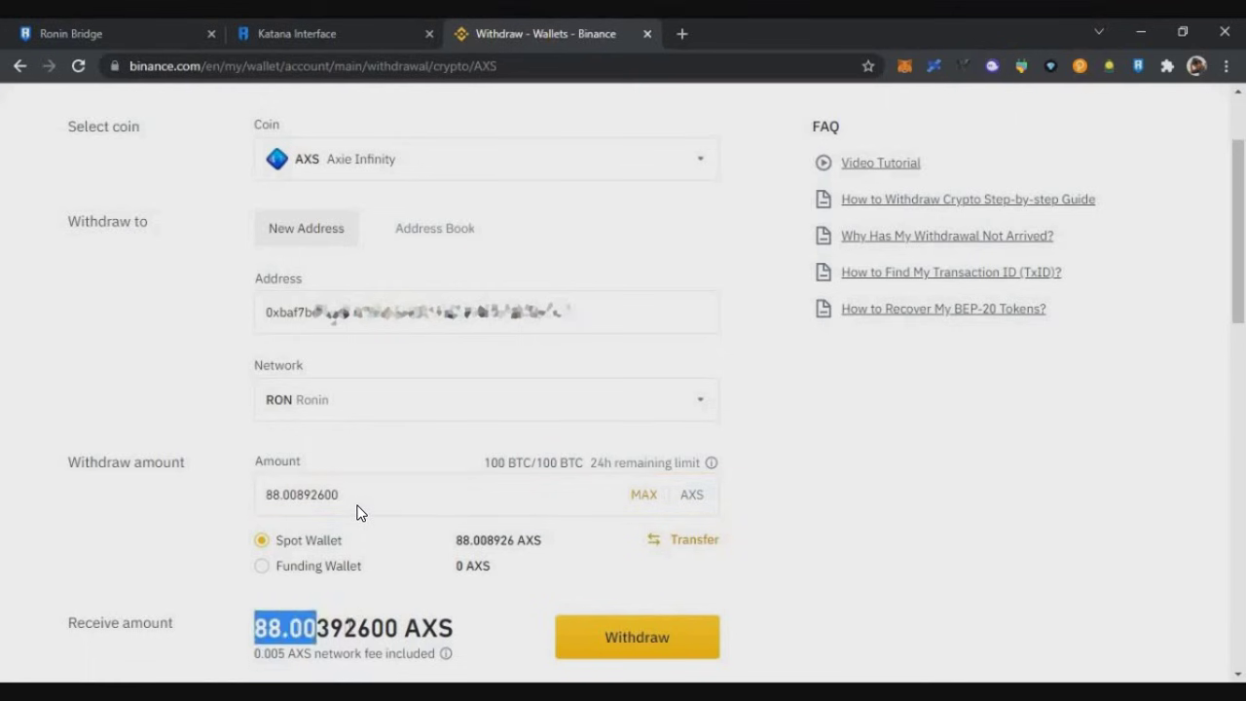
{"action": "left_click", "coordinate": [542, 628]}
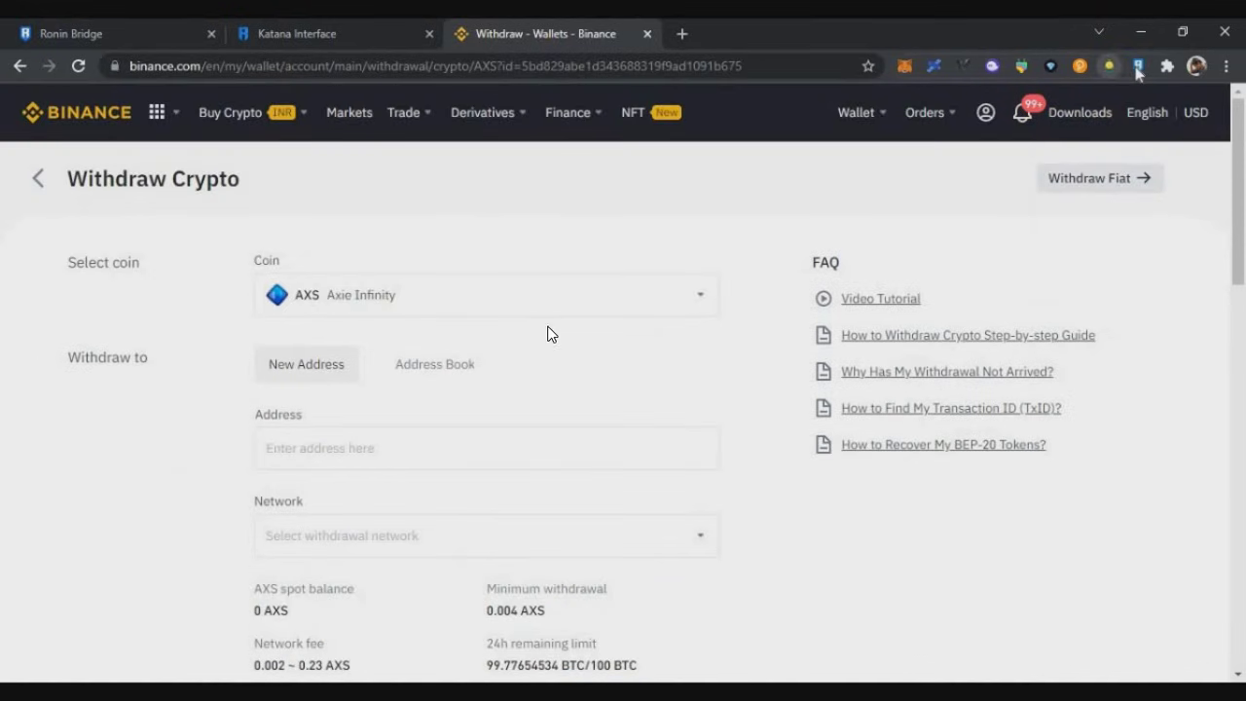
Step: Check the AXS and WETH balances in the Ronin wallet, switching from Binance to Katana's Swap page
{"action": "left_click", "coordinate": [1137, 65]}
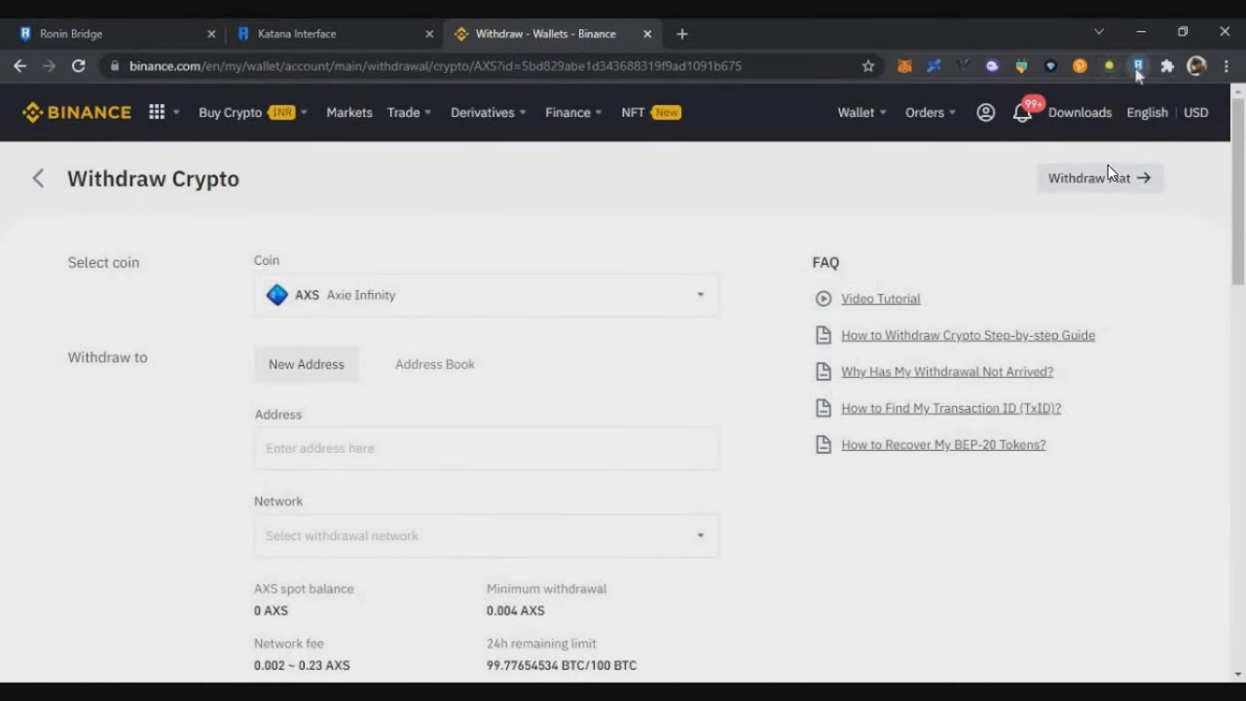
{"action": "scroll", "coordinate": [952, 519], "scroll_direction": "down", "scroll_amount": 2}
{"action": "left_click", "coordinate": [964, 487]}
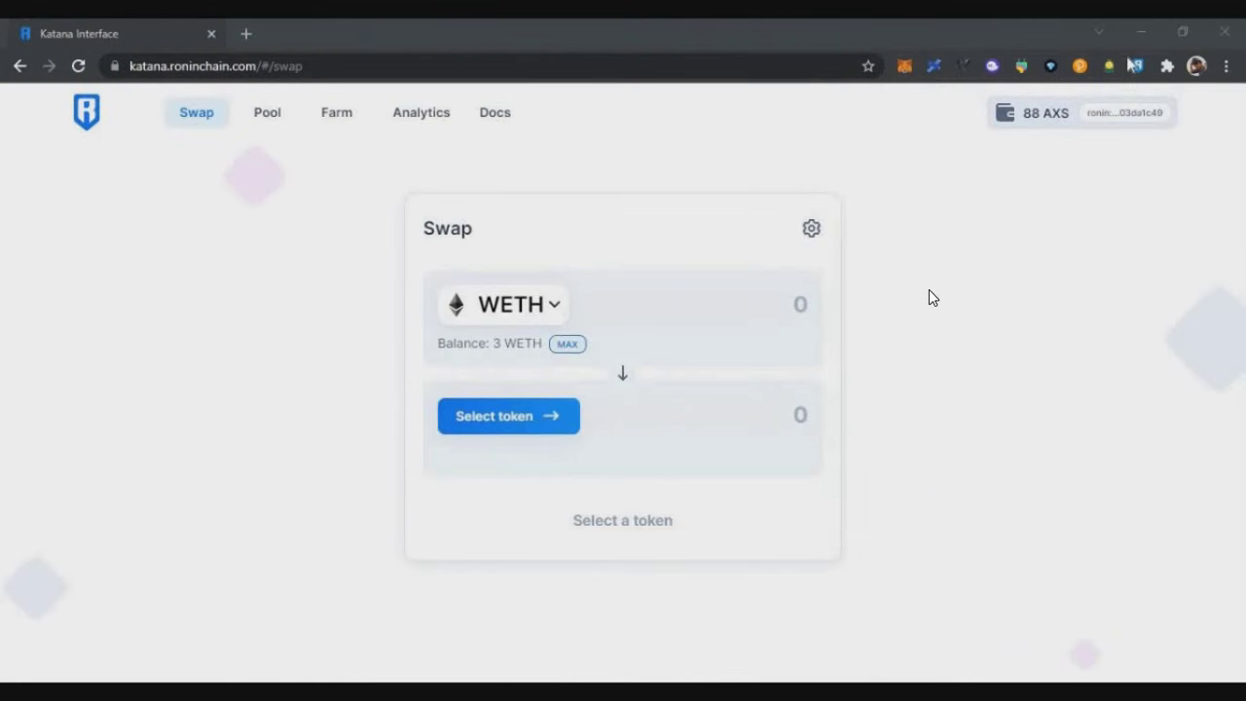
{"action": "left_click", "coordinate": [964, 304]}
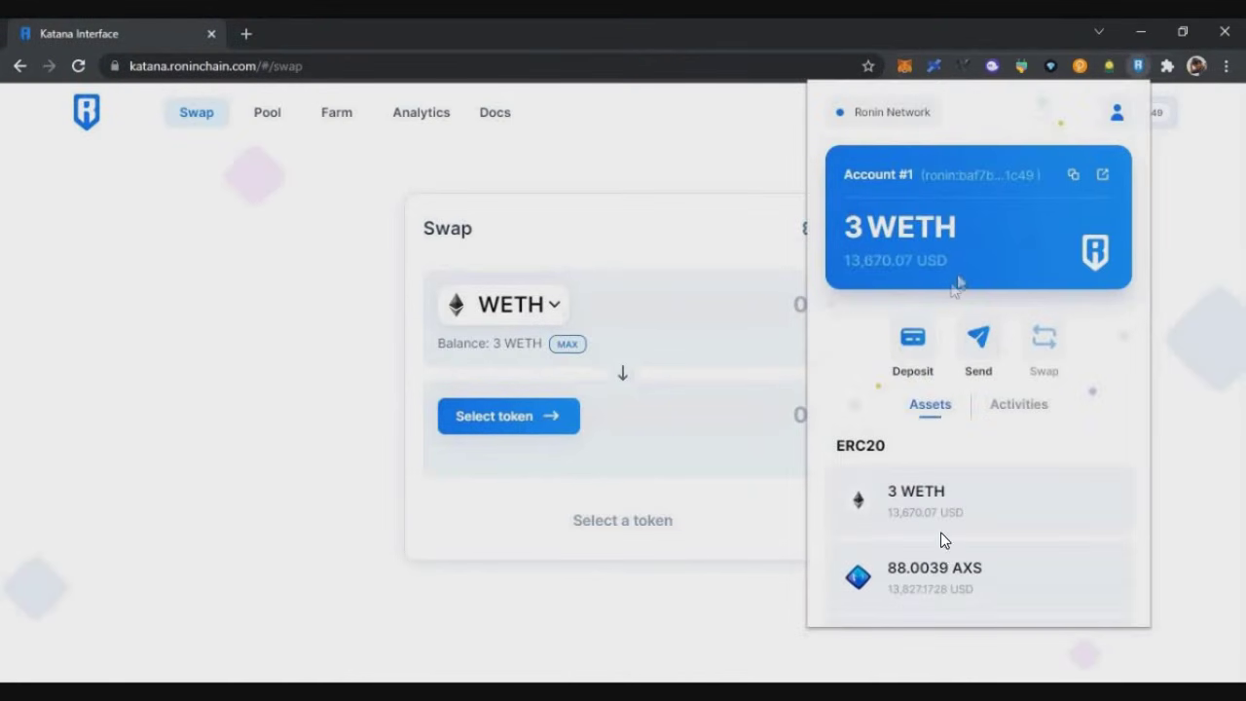
{"action": "scroll", "coordinate": [931, 487], "scroll_direction": "down", "scroll_amount": 1}
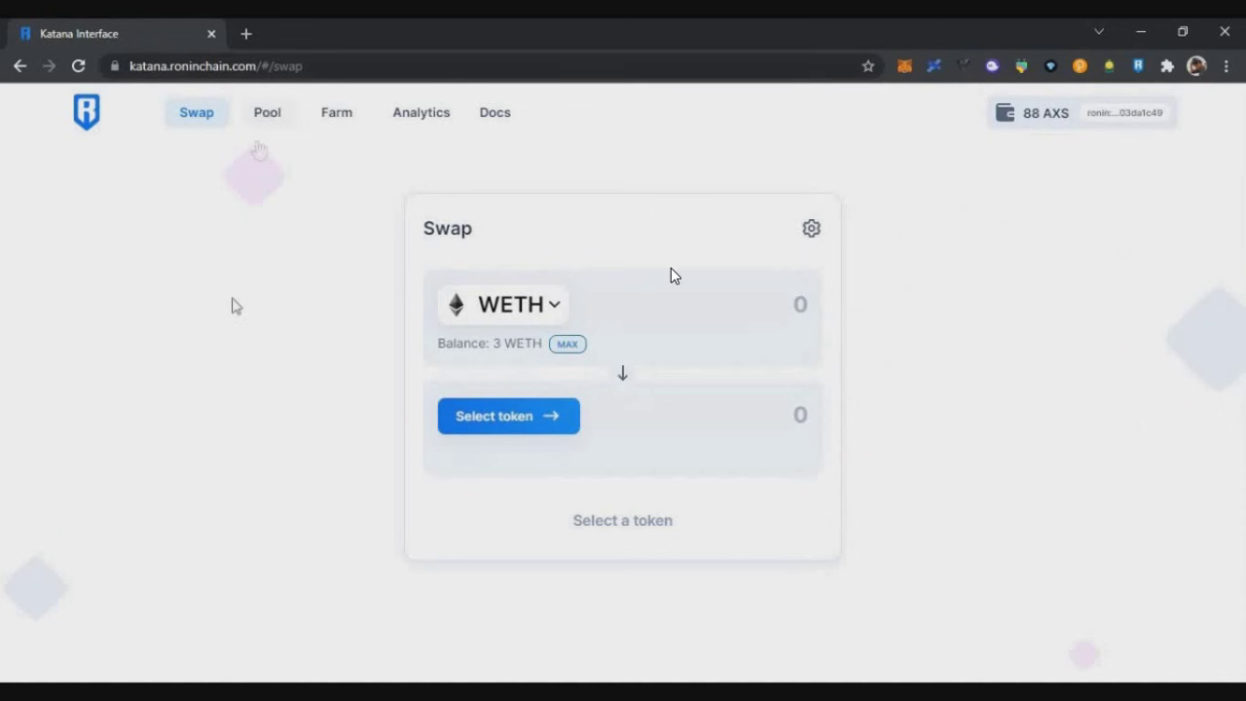
Step: Start adding liquidity to Katana's pool, pair WETH with AXS, and enter the full balance of 3 WETH
{"action": "left_click", "coordinate": [264, 115]}
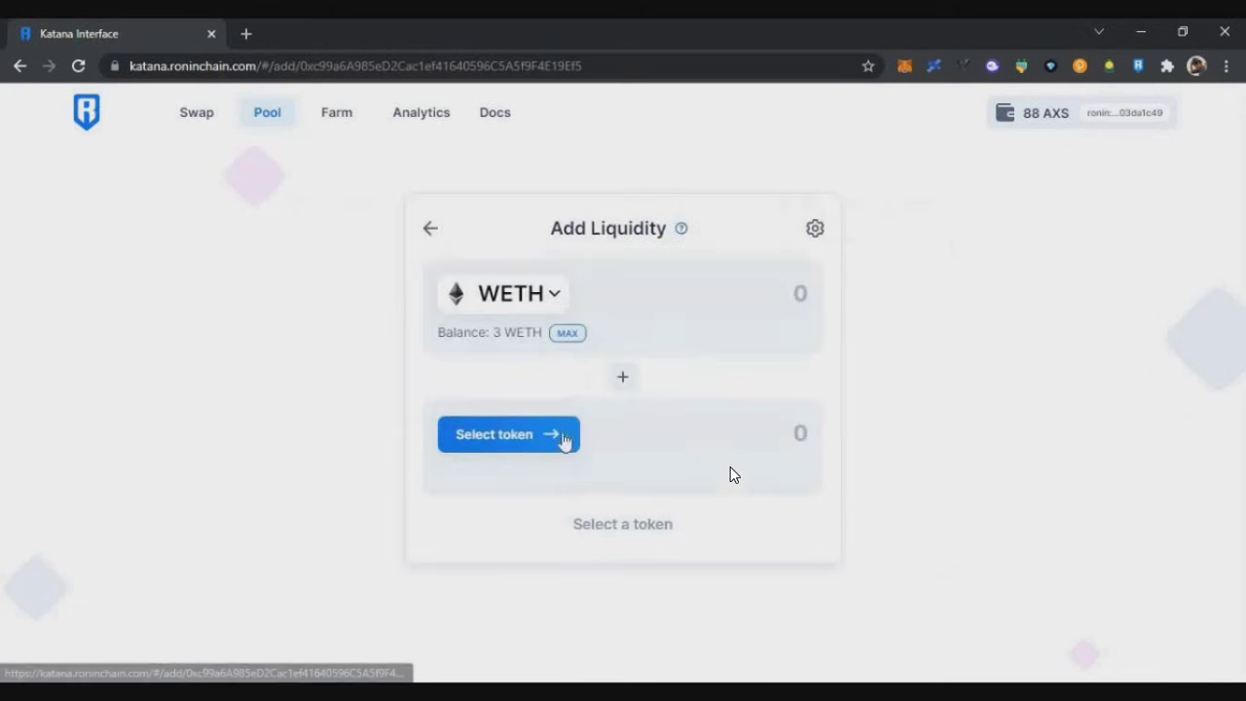
{"action": "left_click", "coordinate": [540, 443]}
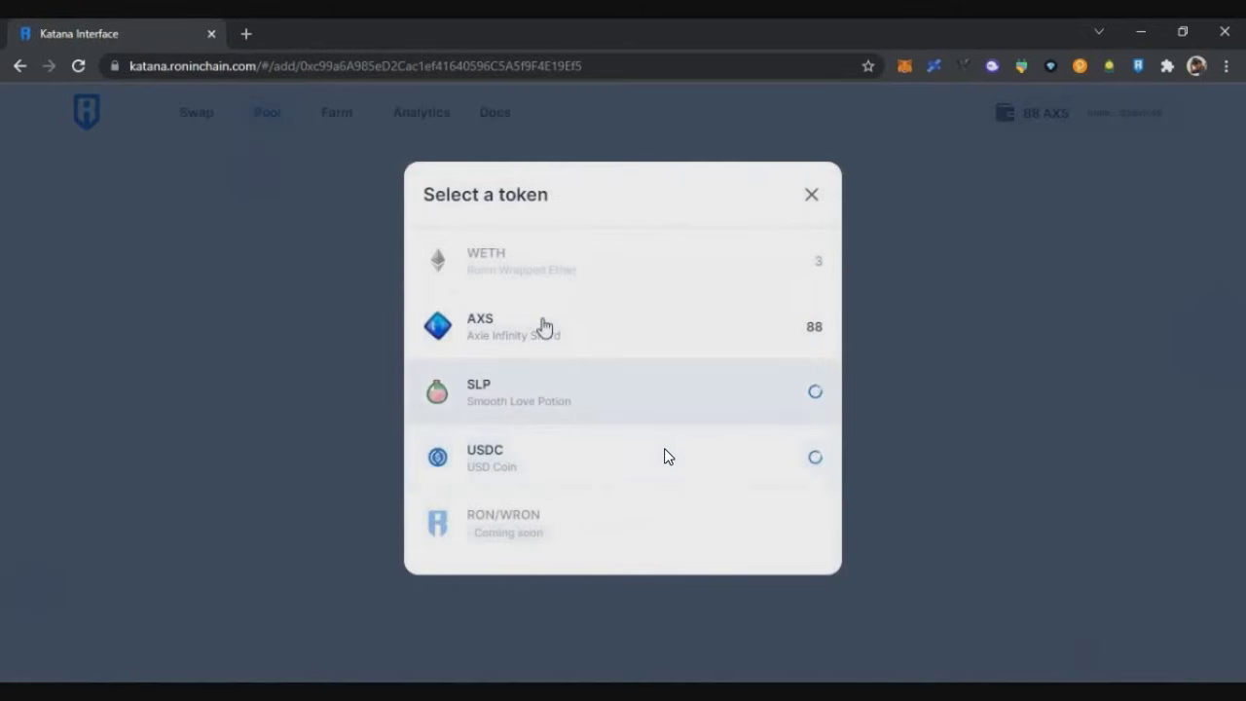
{"action": "left_click", "coordinate": [545, 326]}
{"action": "left_click", "coordinate": [560, 334]}
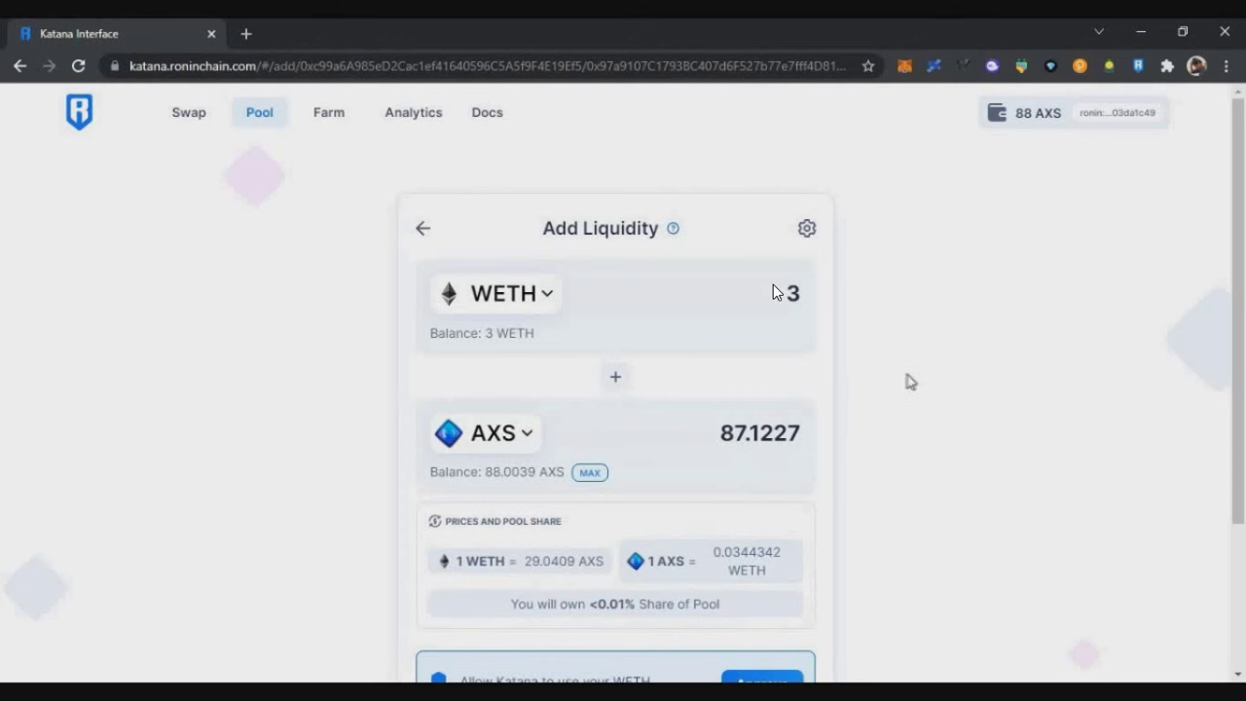
Step: Allow Katana to use the WETH and AXS by approving both tokens and confirming in the Ronin wallet
{"action": "scroll", "coordinate": [907, 381], "scroll_direction": "down", "scroll_amount": 2}
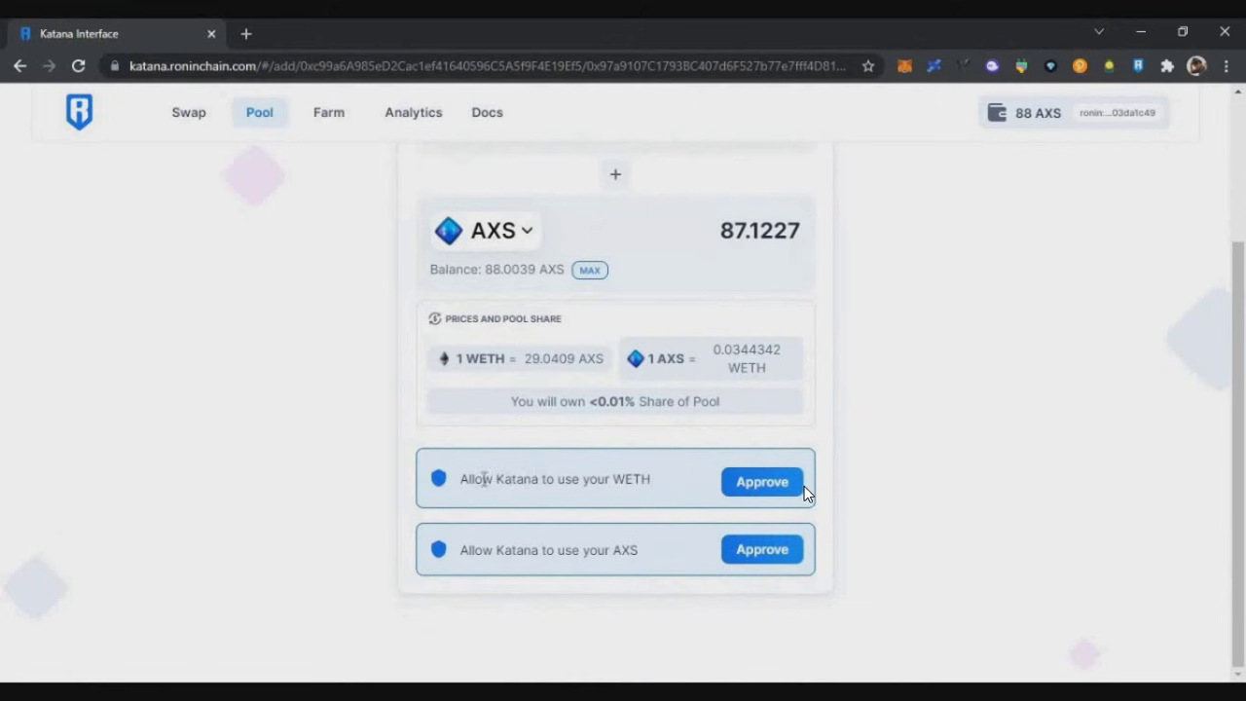
{"action": "left_click_drag", "start_coordinate": [484, 479], "coordinate": [650, 479]}
{"action": "left_click_drag", "start_coordinate": [526, 554], "coordinate": [638, 552]}
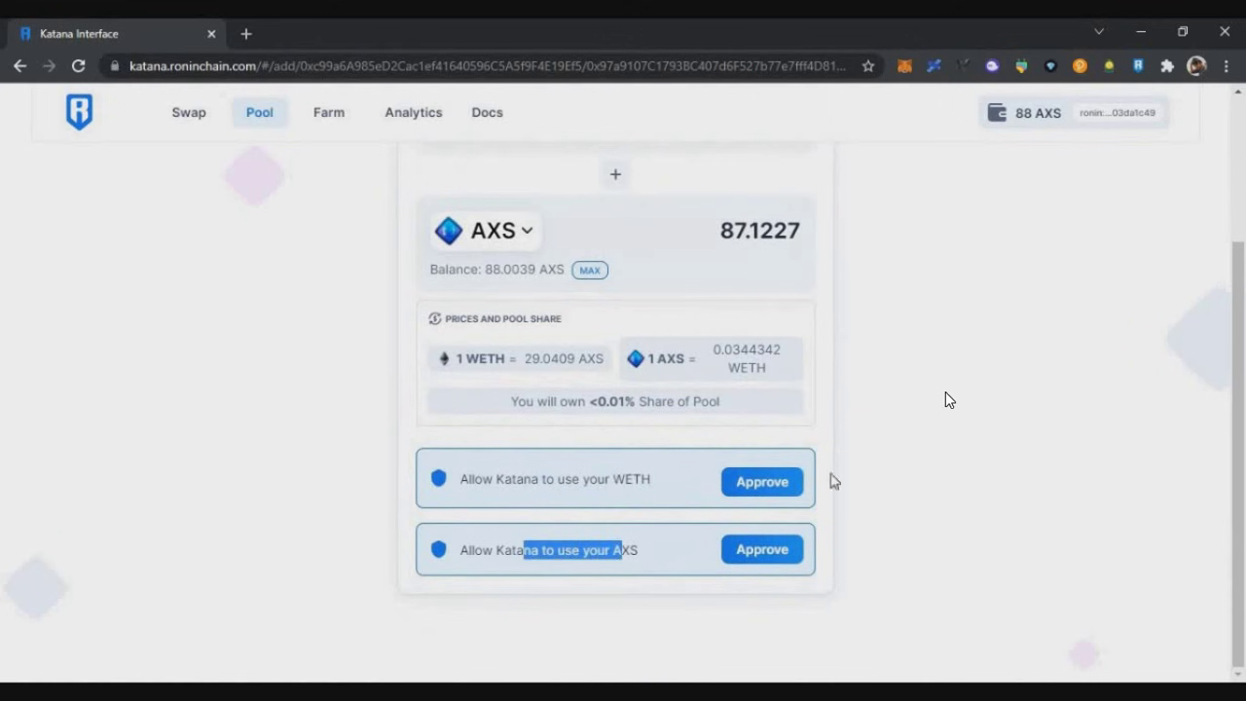
{"action": "left_click", "coordinate": [770, 483]}
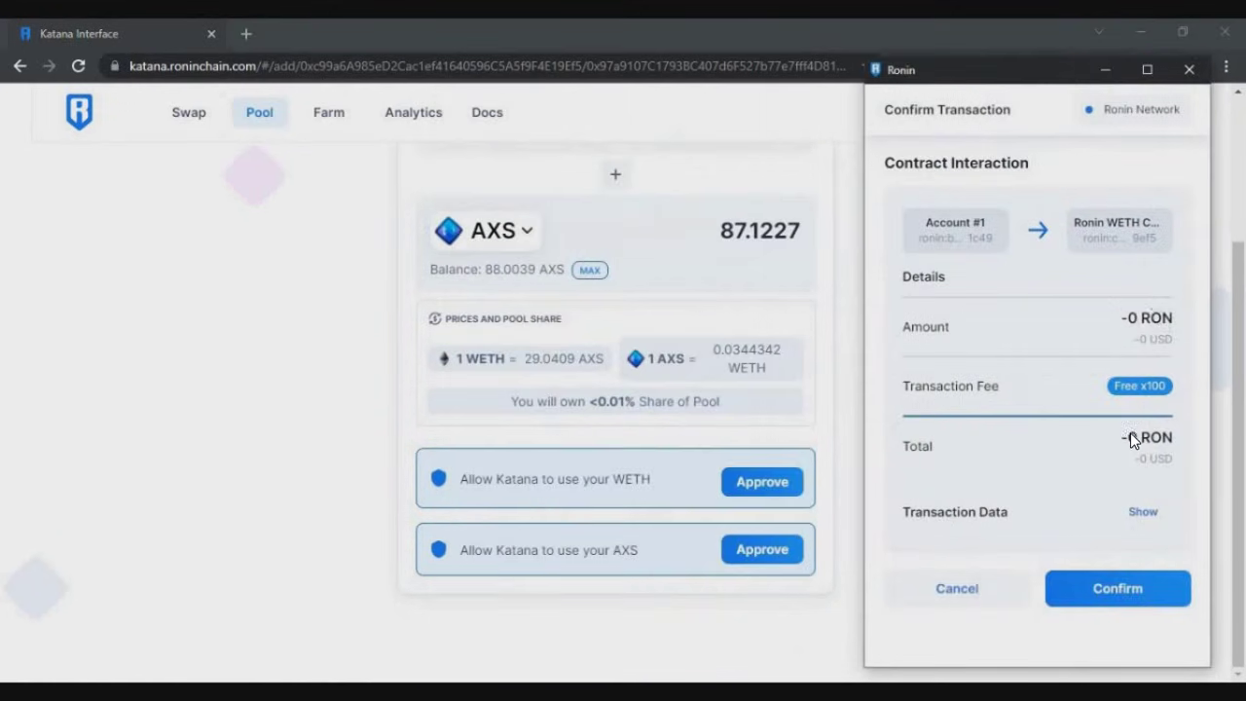
{"action": "left_click", "coordinate": [1118, 589]}
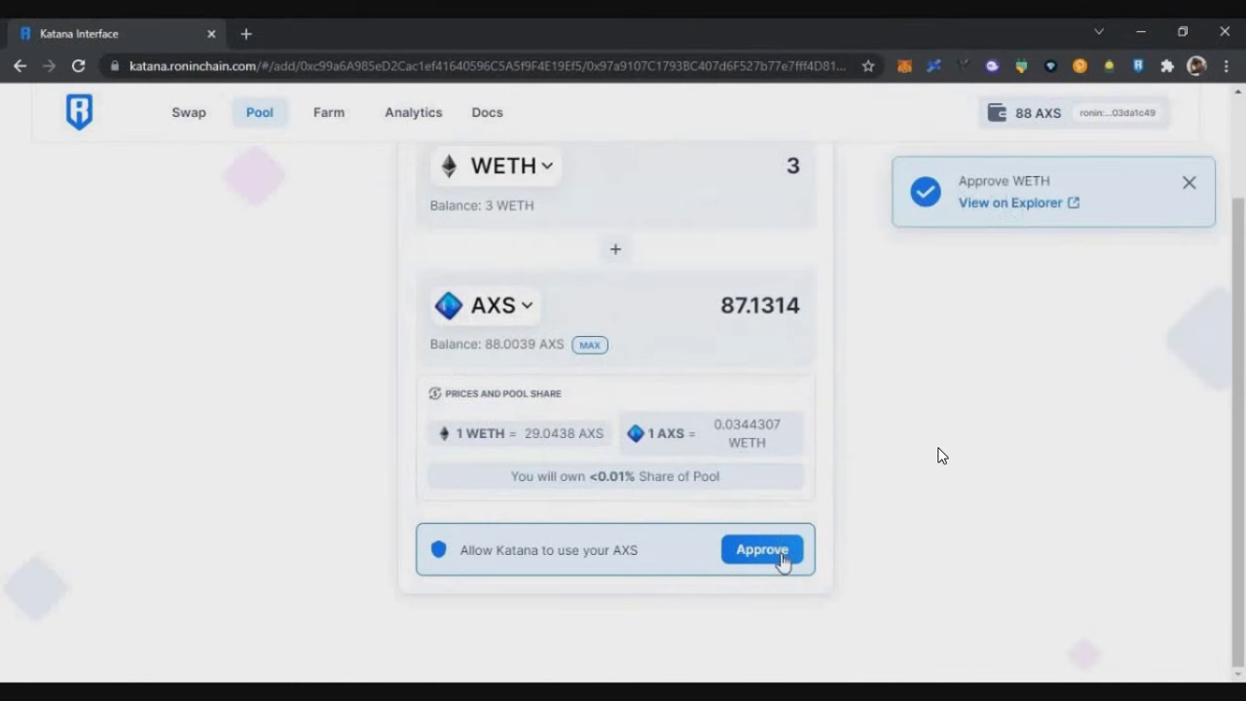
{"action": "left_click", "coordinate": [781, 555]}
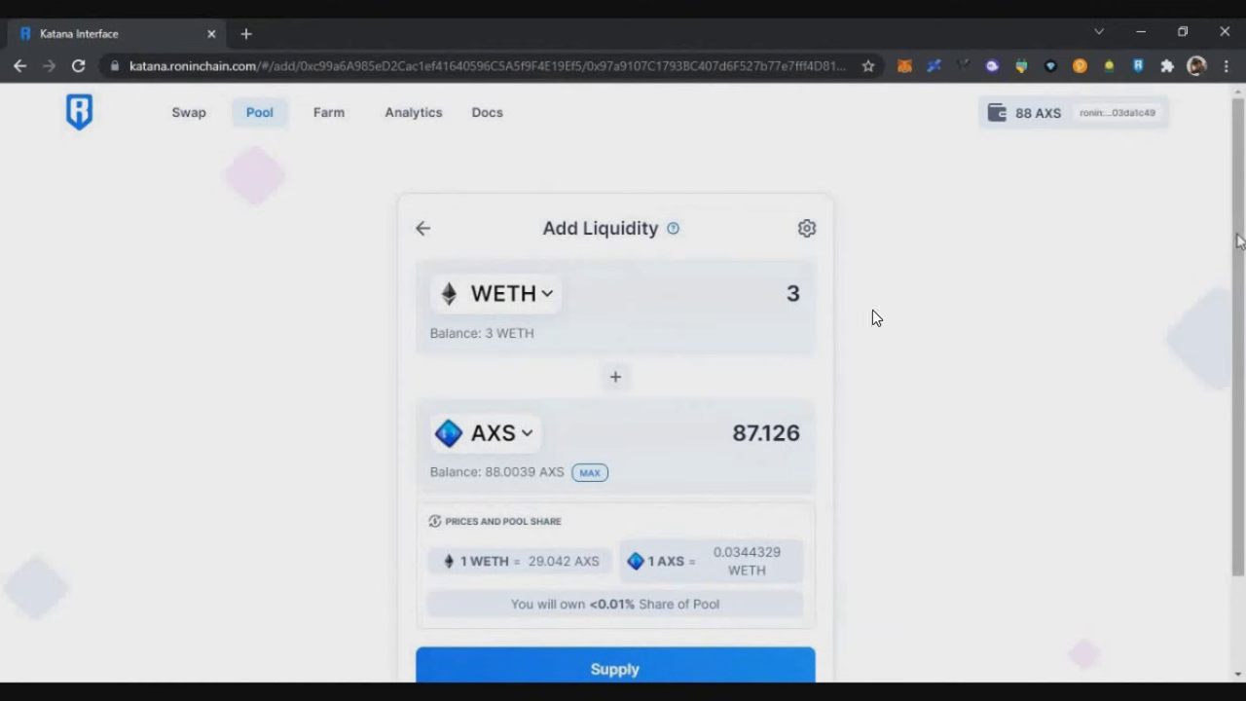
Step: Supply 3 WETH and 87.1269 AXS to the pool, confirm the transaction in the Ronin wallet, and close the submission message
{"action": "scroll", "coordinate": [623, 634], "scroll_direction": "down", "scroll_amount": 1}
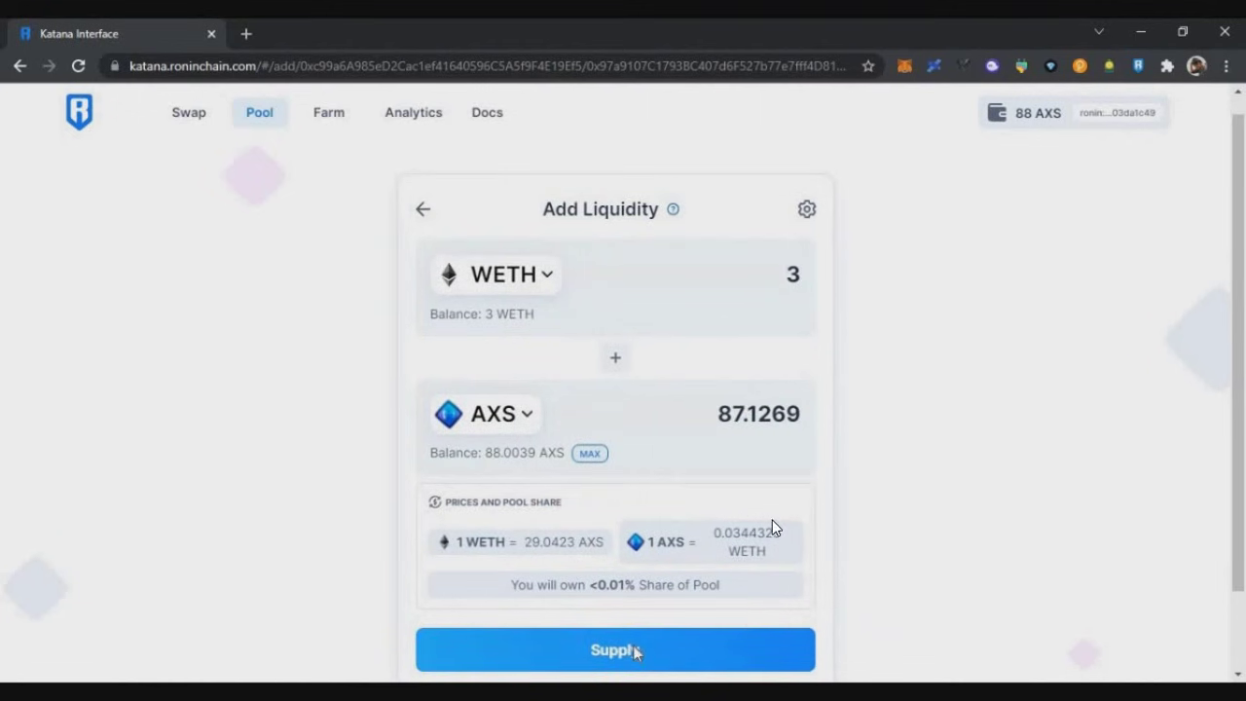
{"action": "left_click", "coordinate": [638, 650]}
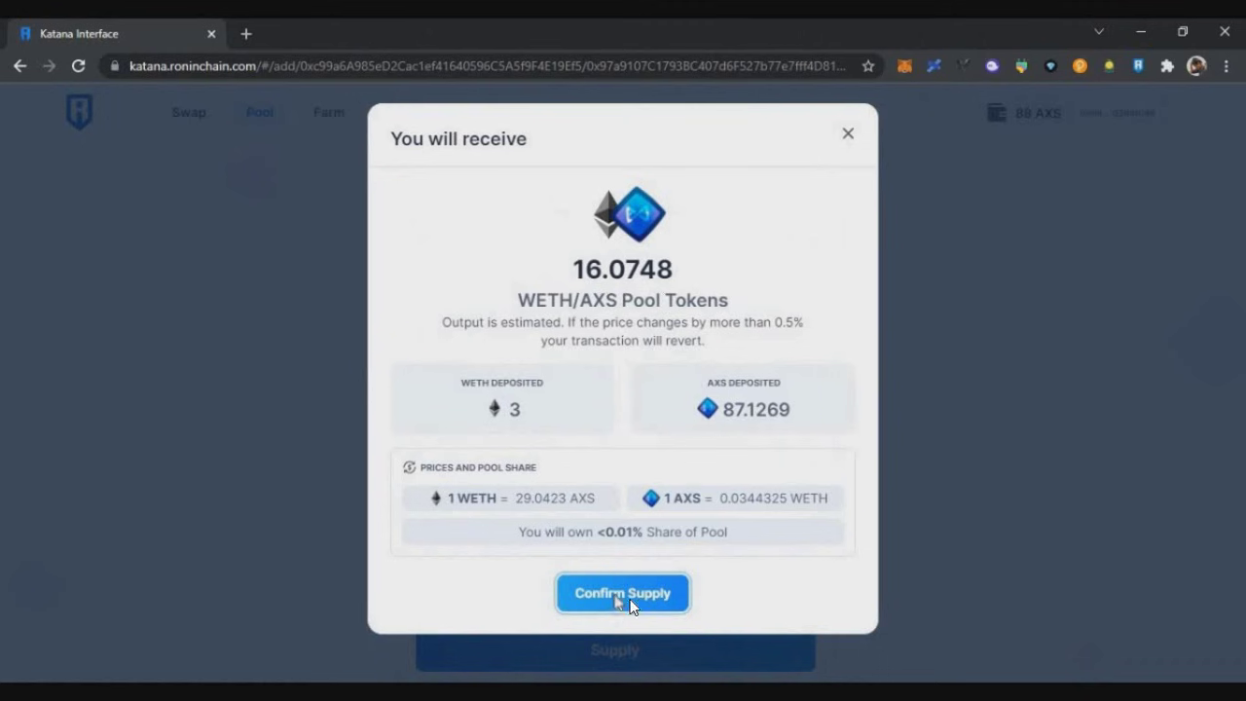
{"action": "left_click", "coordinate": [615, 594]}
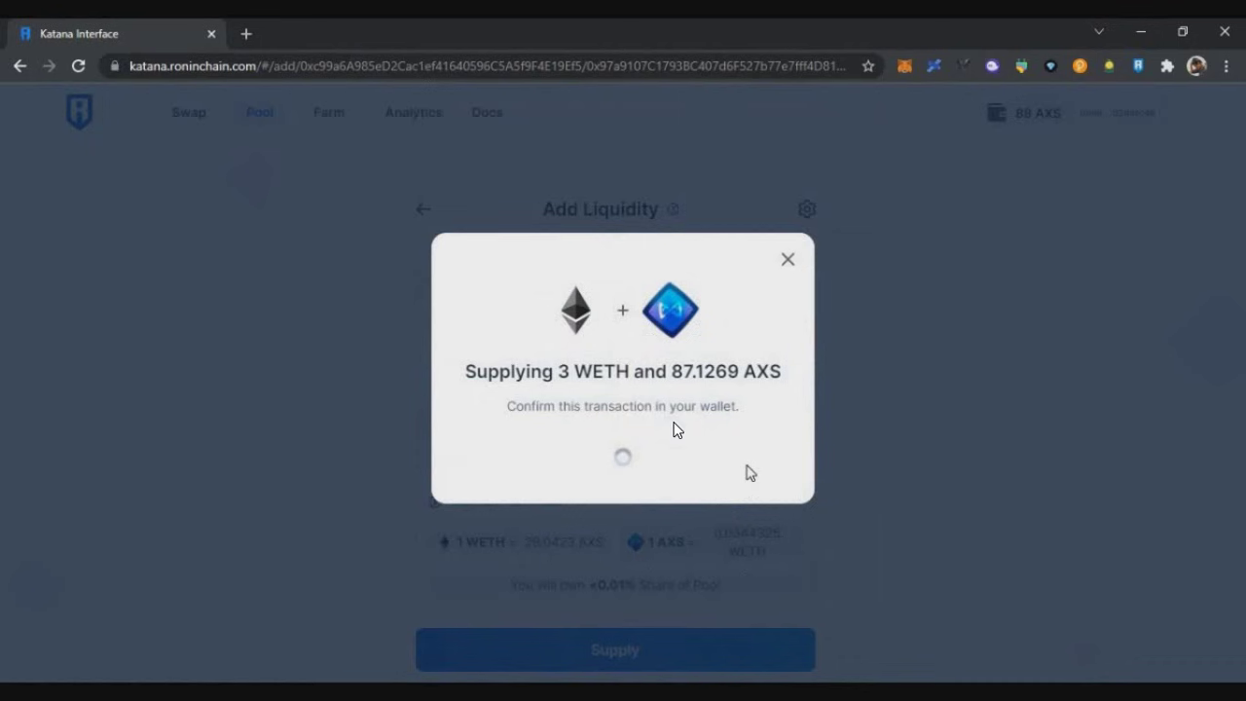
{"action": "left_click_drag", "start_coordinate": [682, 620], "coordinate": [688, 639]}
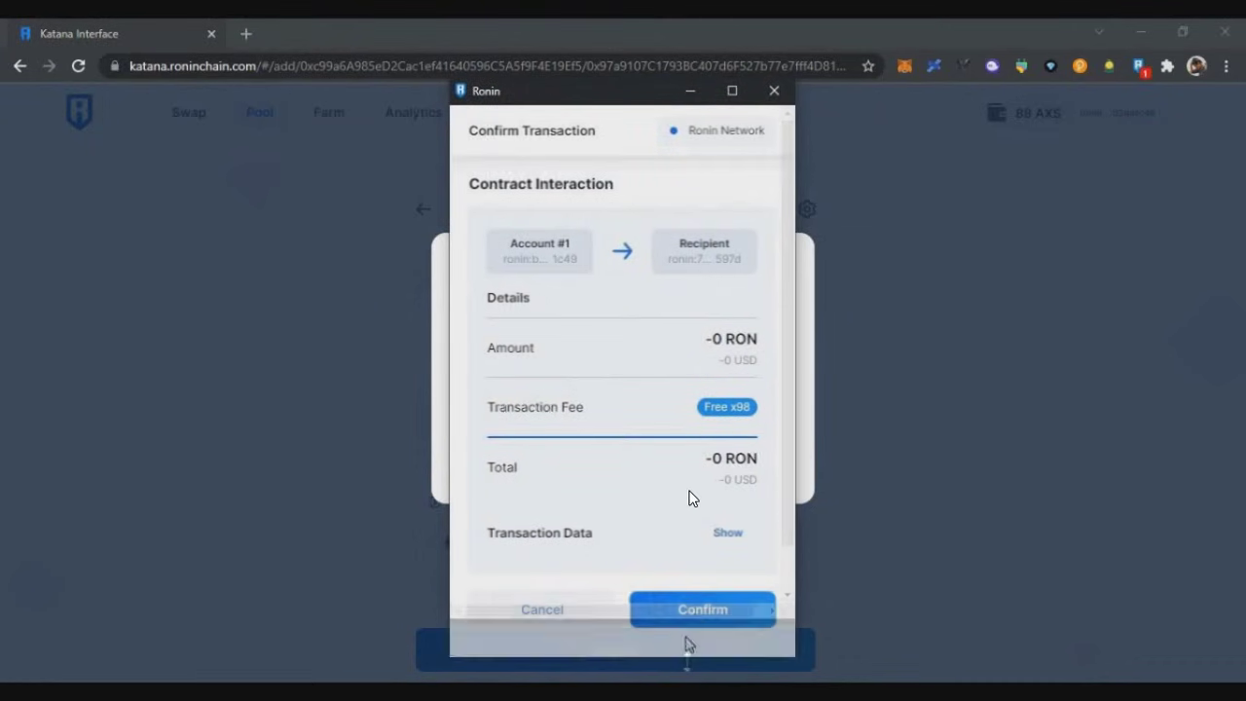
{"action": "left_click", "coordinate": [726, 613]}
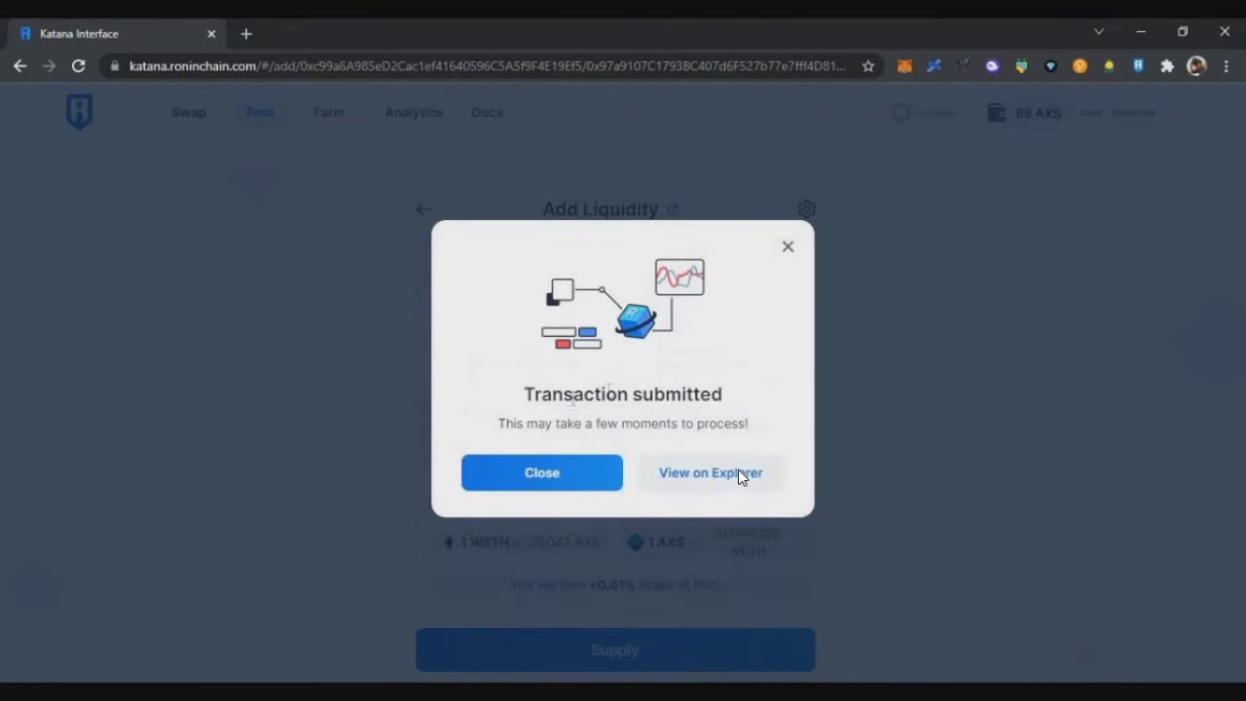
{"action": "left_click_drag", "start_coordinate": [525, 398], "coordinate": [567, 425]}
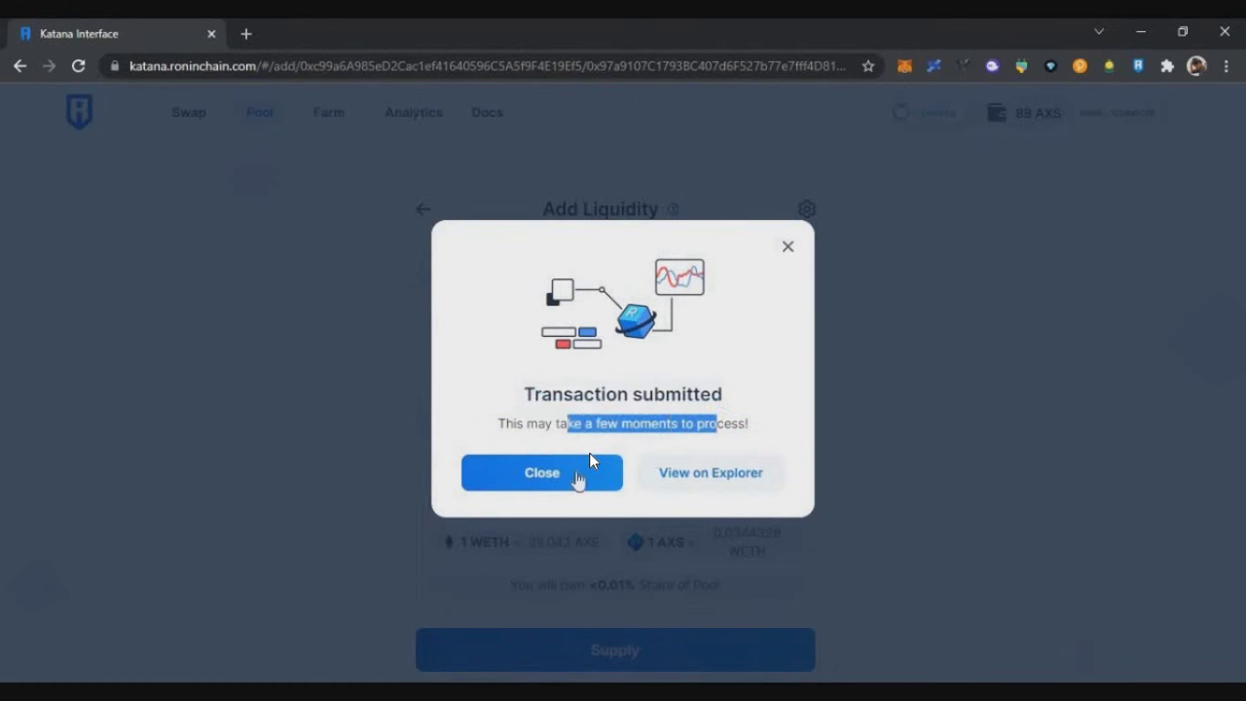
{"action": "left_click", "coordinate": [591, 455]}
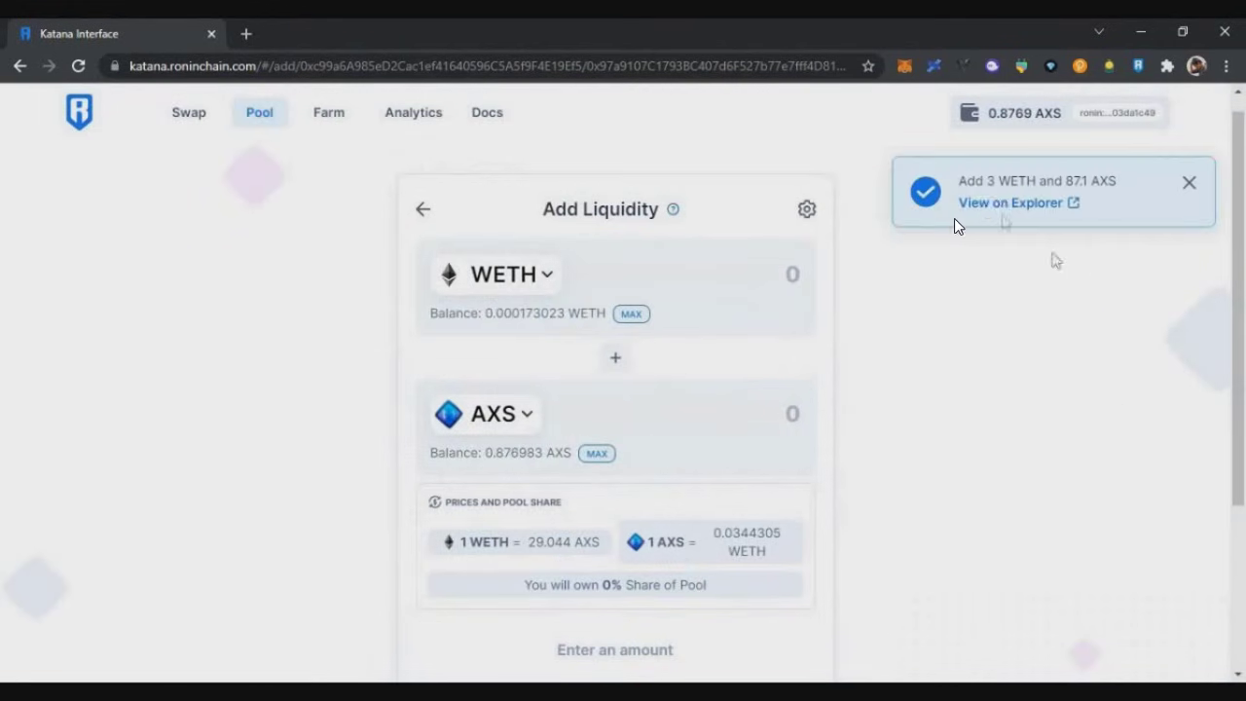
Step: Review the liquidity confirmation and examine the position's pool tokens, AXS and WETH amounts, and pool share
{"action": "triple_click", "coordinate": [1122, 189]}
{"action": "left_click", "coordinate": [958, 345]}
{"action": "scroll", "coordinate": [872, 371], "scroll_direction": "down", "scroll_amount": 2}
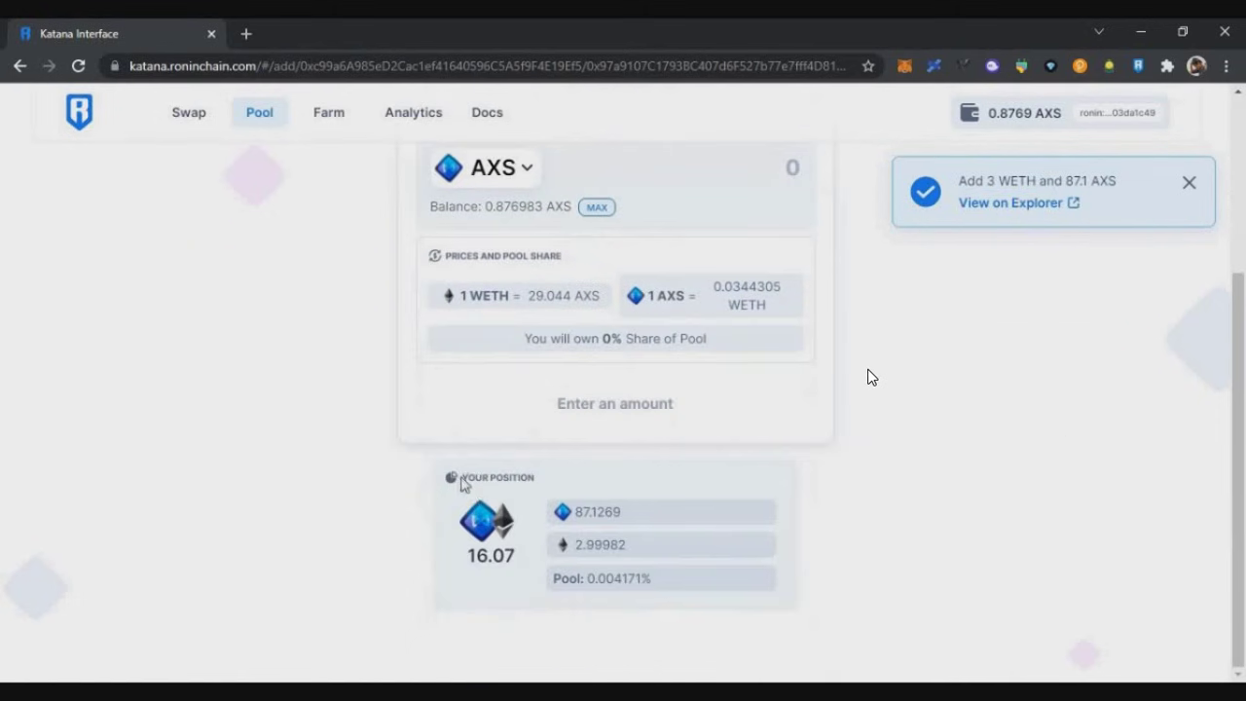
{"action": "left_click_drag", "start_coordinate": [539, 489], "coordinate": [523, 490]}
{"action": "left_click", "coordinate": [509, 541]}
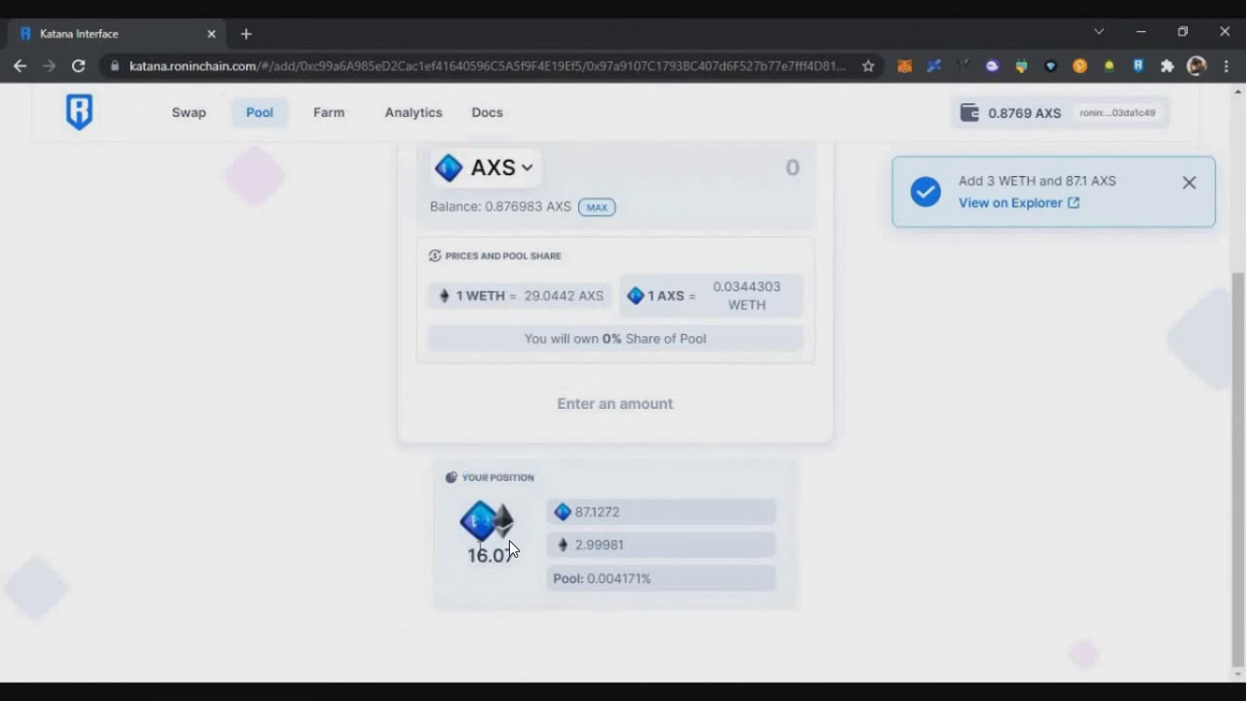
{"action": "left_click_drag", "start_coordinate": [515, 557], "coordinate": [521, 557]}
{"action": "left_click", "coordinate": [632, 517]}
{"action": "left_click_drag", "start_coordinate": [640, 517], "coordinate": [672, 582]}
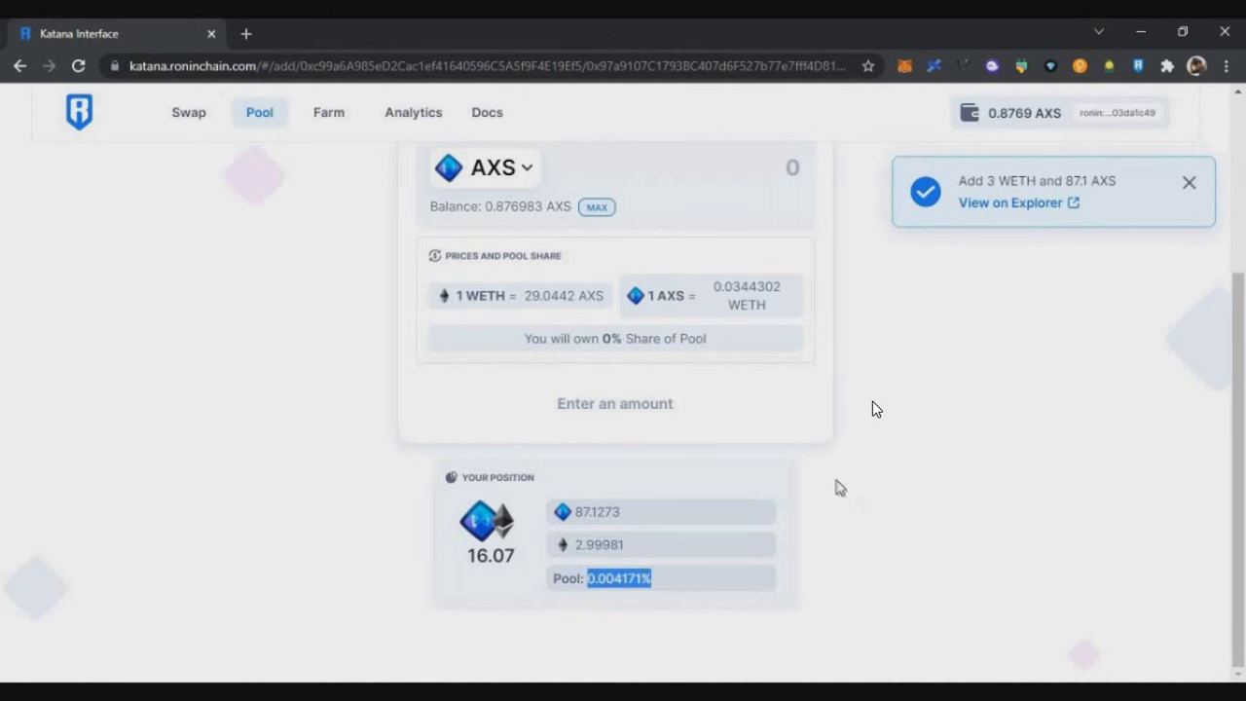
{"action": "left_click", "coordinate": [334, 145]}
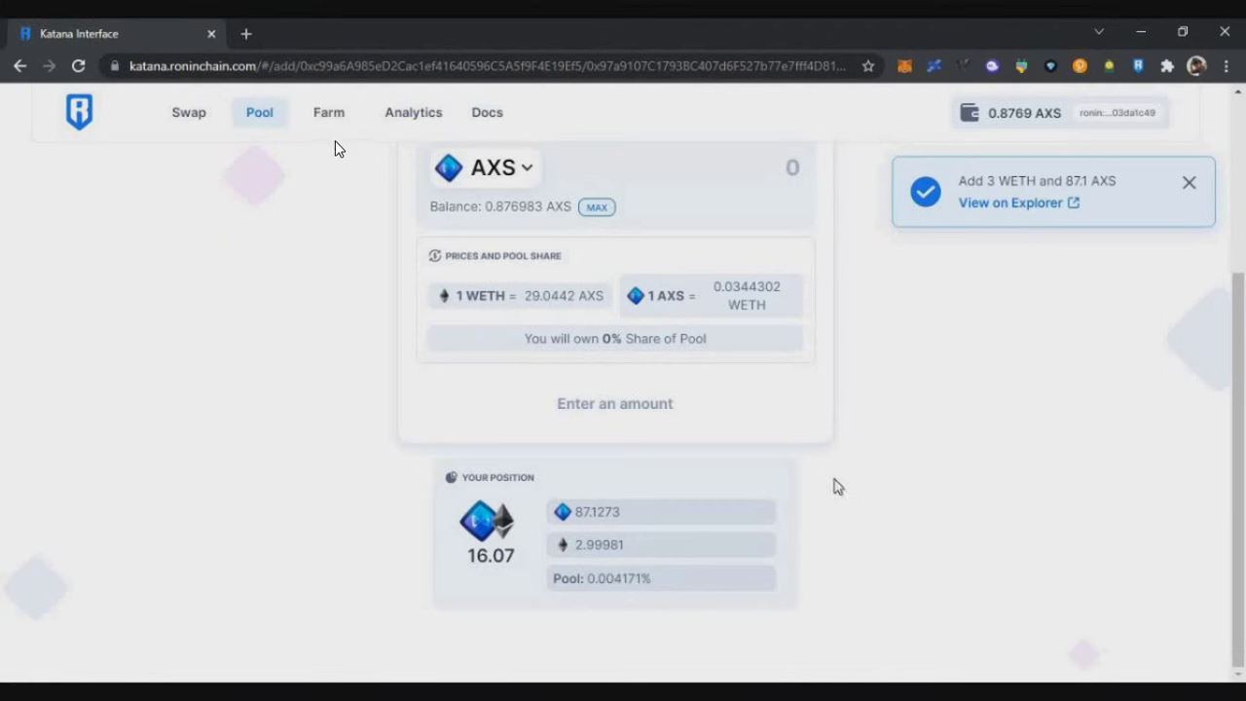
Step: From the liquidity overview, open the removal form for the AXS/WETH position and enter the maximum amount of 16.0744
{"action": "scroll", "coordinate": [342, 153], "scroll_direction": "up", "scroll_amount": 3}
{"action": "left_click", "coordinate": [423, 228]}
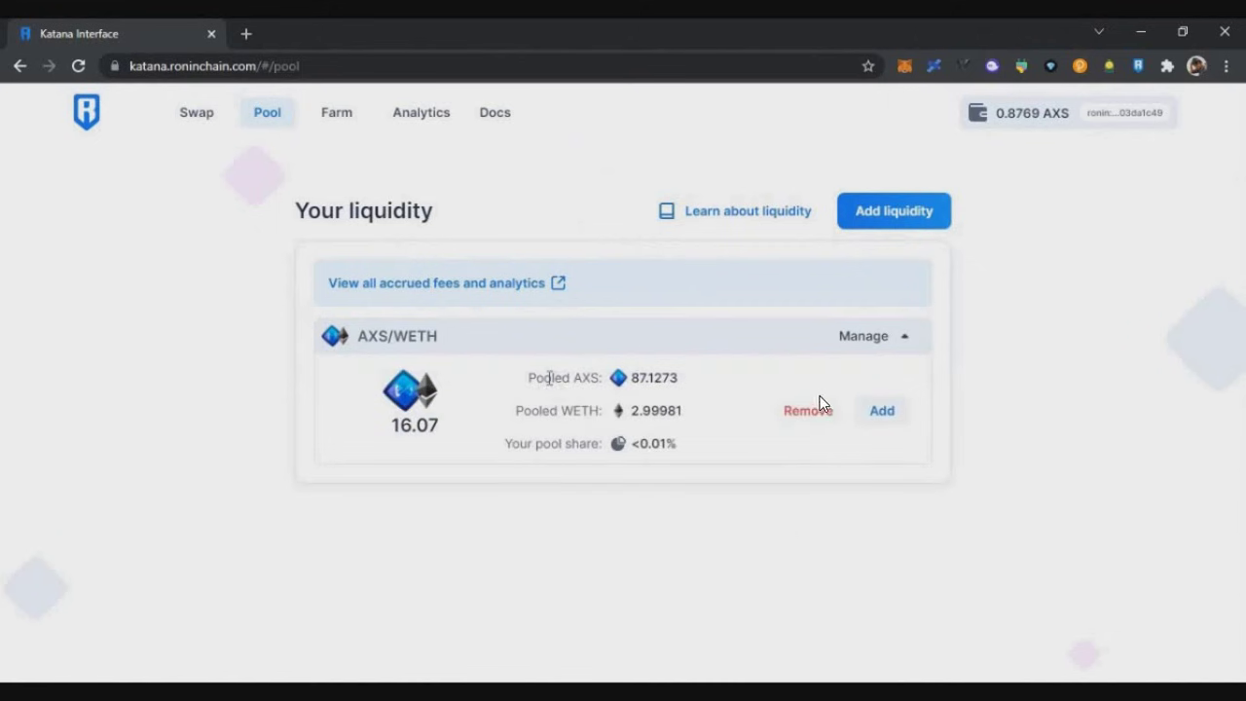
{"action": "left_click", "coordinate": [823, 413]}
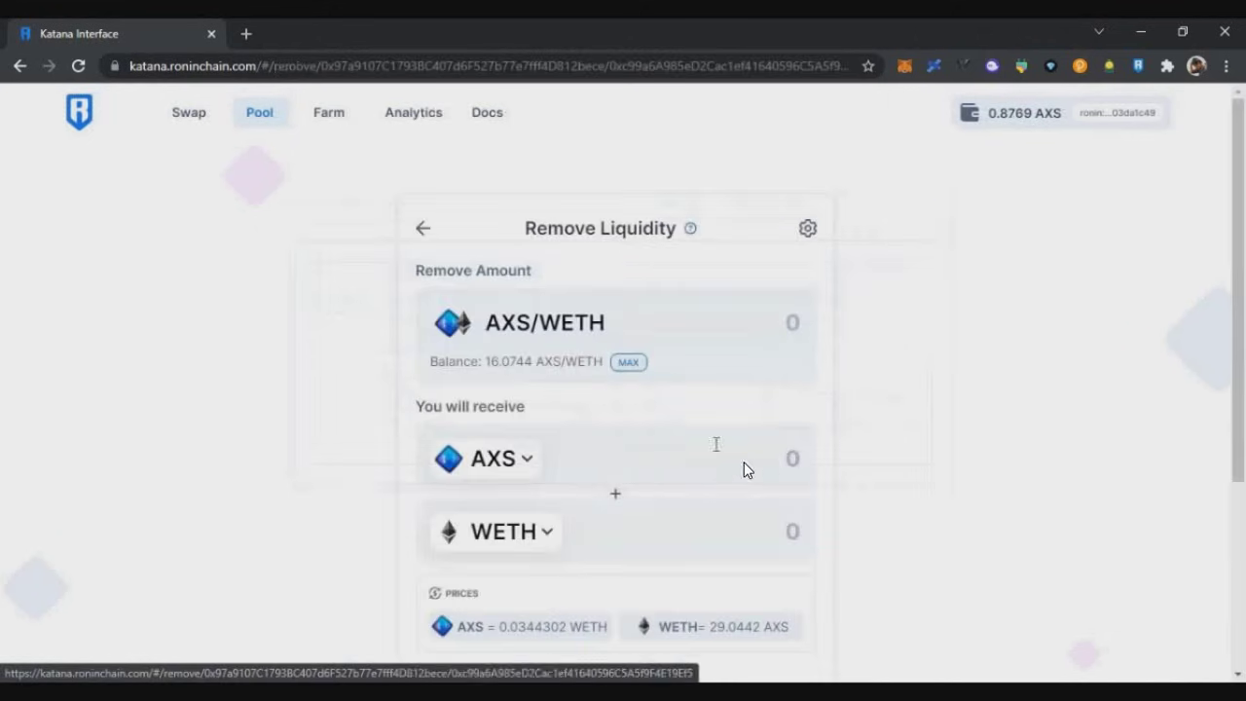
{"action": "scroll", "coordinate": [653, 403], "scroll_direction": "down", "scroll_amount": 2}
{"action": "left_click", "coordinate": [628, 181]}
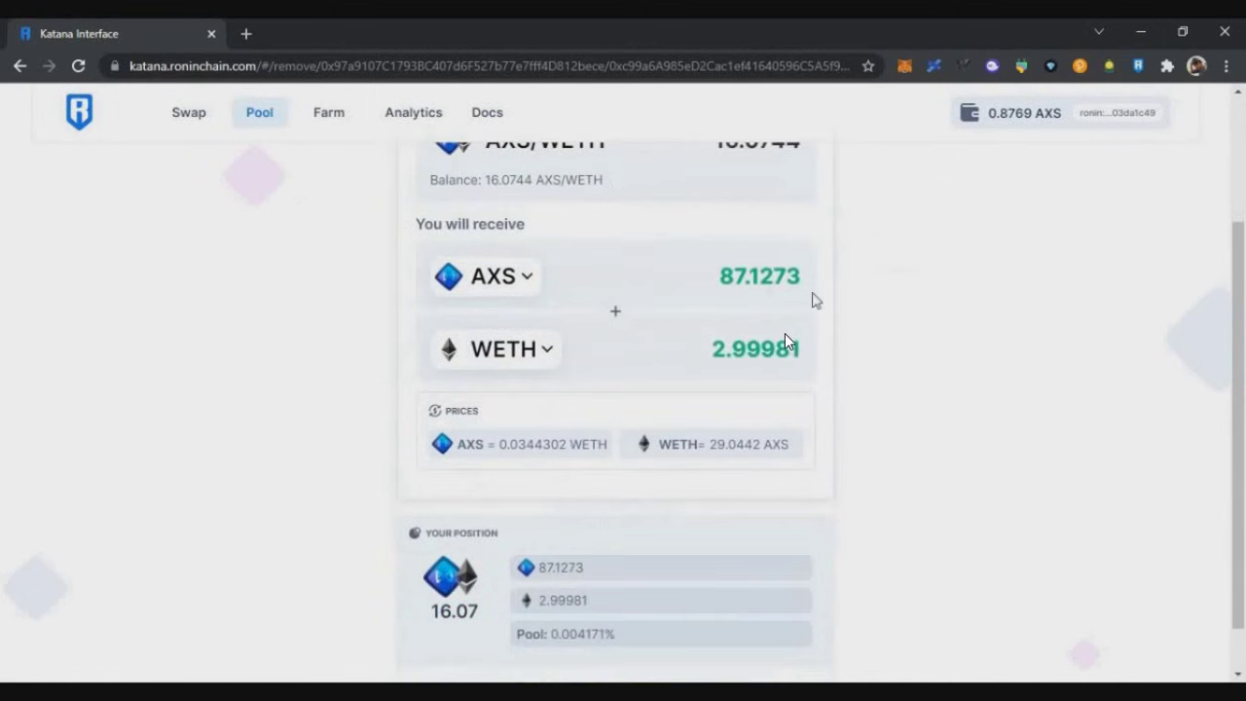
Step: Review the AXS and WETH amounts returned by the removal form, and go back to the liquidity overview without removing anything
{"action": "scroll", "coordinate": [750, 389], "scroll_direction": "down", "scroll_amount": 1}
{"action": "scroll", "coordinate": [681, 478], "scroll_direction": "up", "scroll_amount": 3}
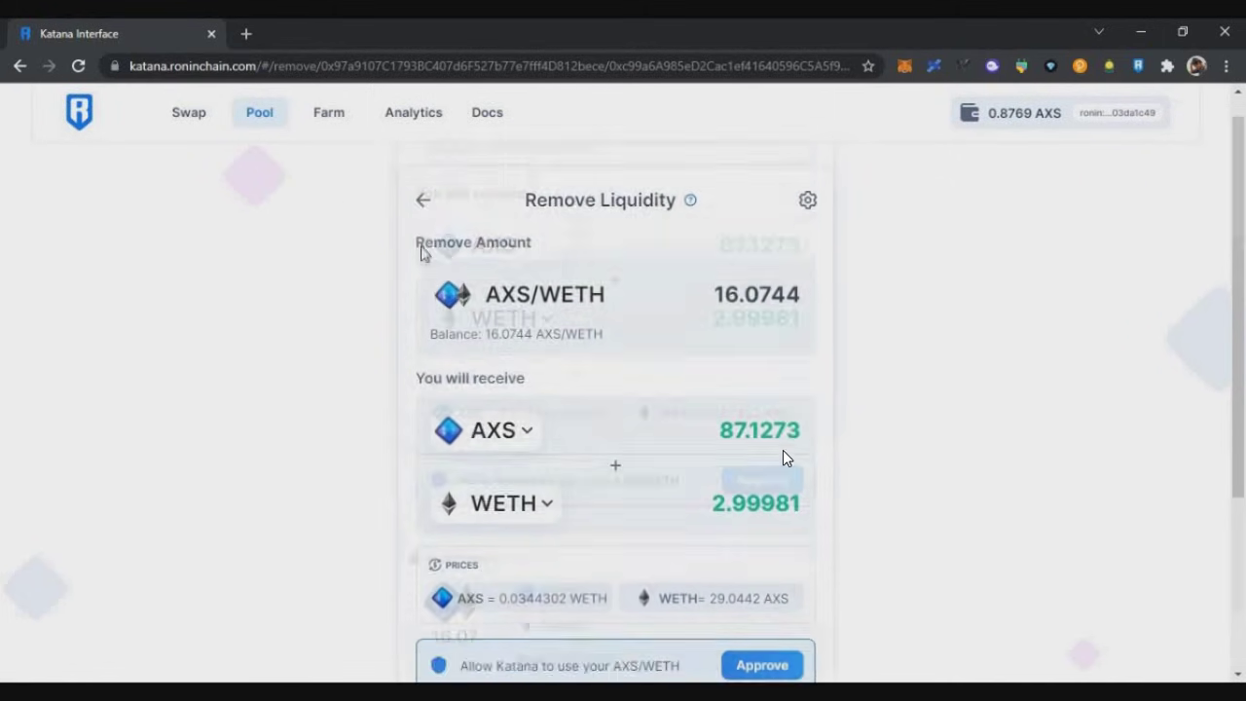
{"action": "key", "text": "alt+Left"}
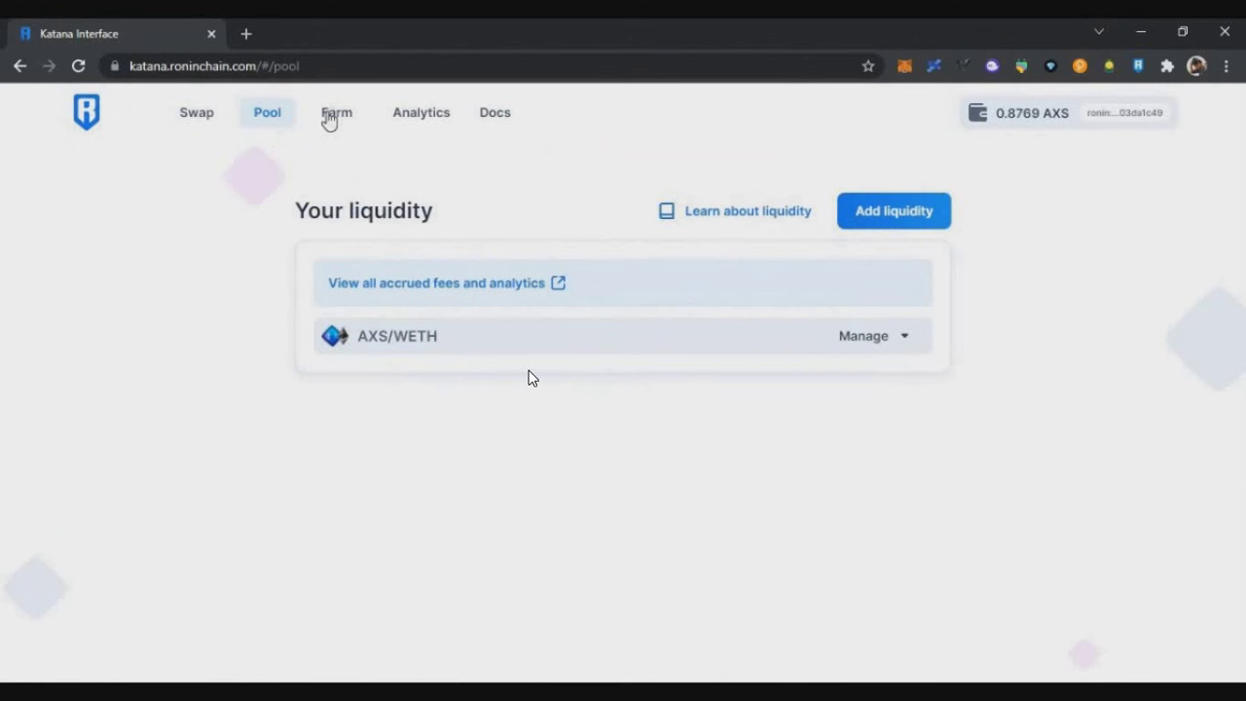
Step: Open the AXS/WETH farm, approve Katana to use the AXS/ETH LP tokens, and confirm the transaction in the Ronin wallet
{"action": "left_click", "coordinate": [335, 112]}
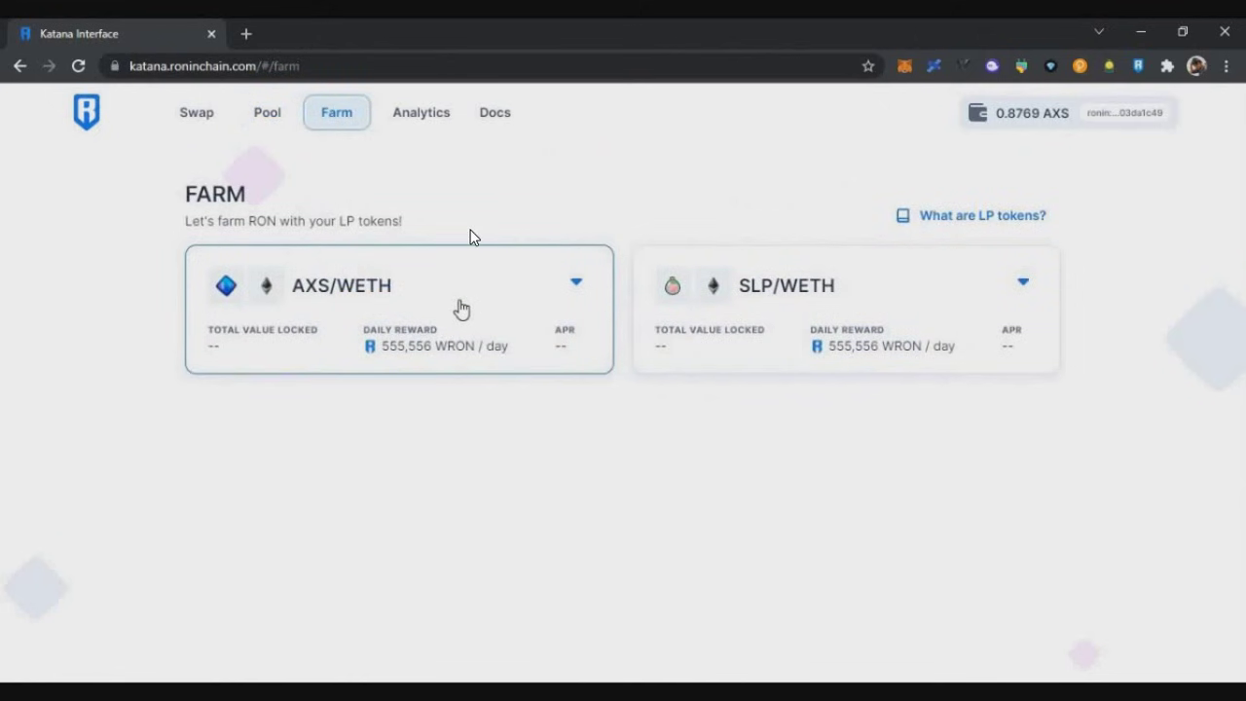
{"action": "left_click", "coordinate": [448, 298]}
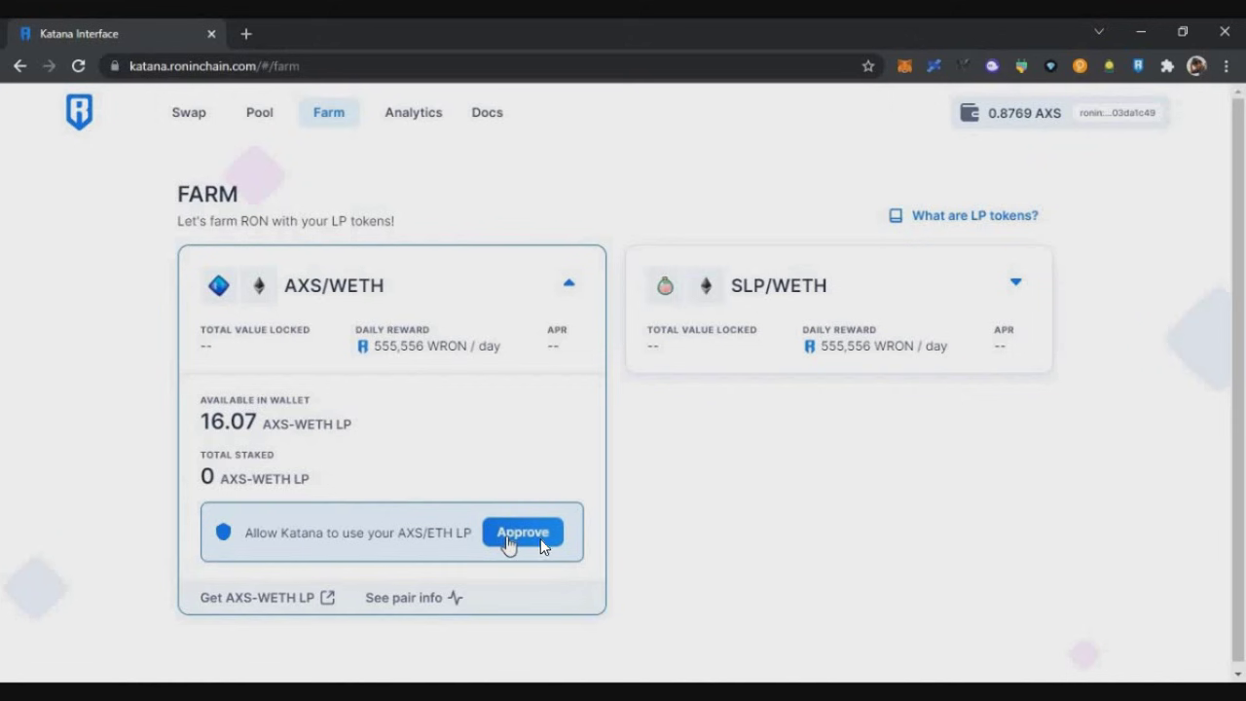
{"action": "left_click", "coordinate": [507, 542]}
{"action": "left_click_drag", "start_coordinate": [669, 620], "coordinate": [669, 648]}
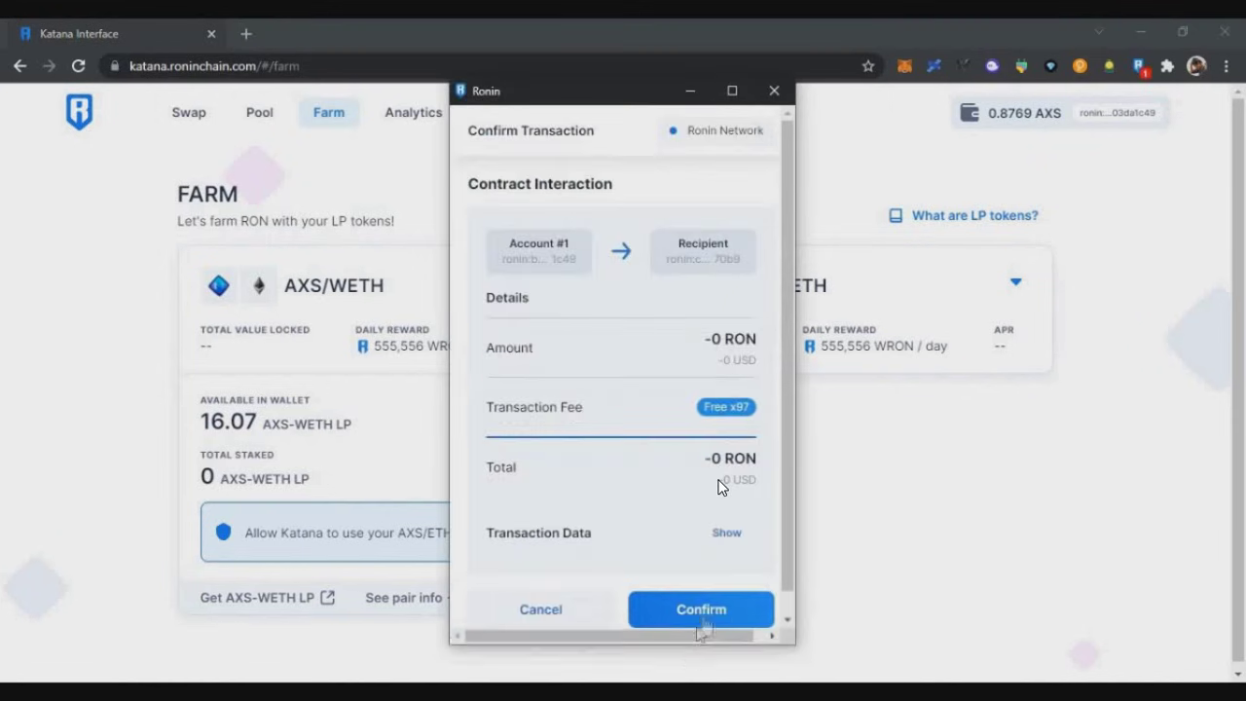
{"action": "left_click", "coordinate": [698, 622]}
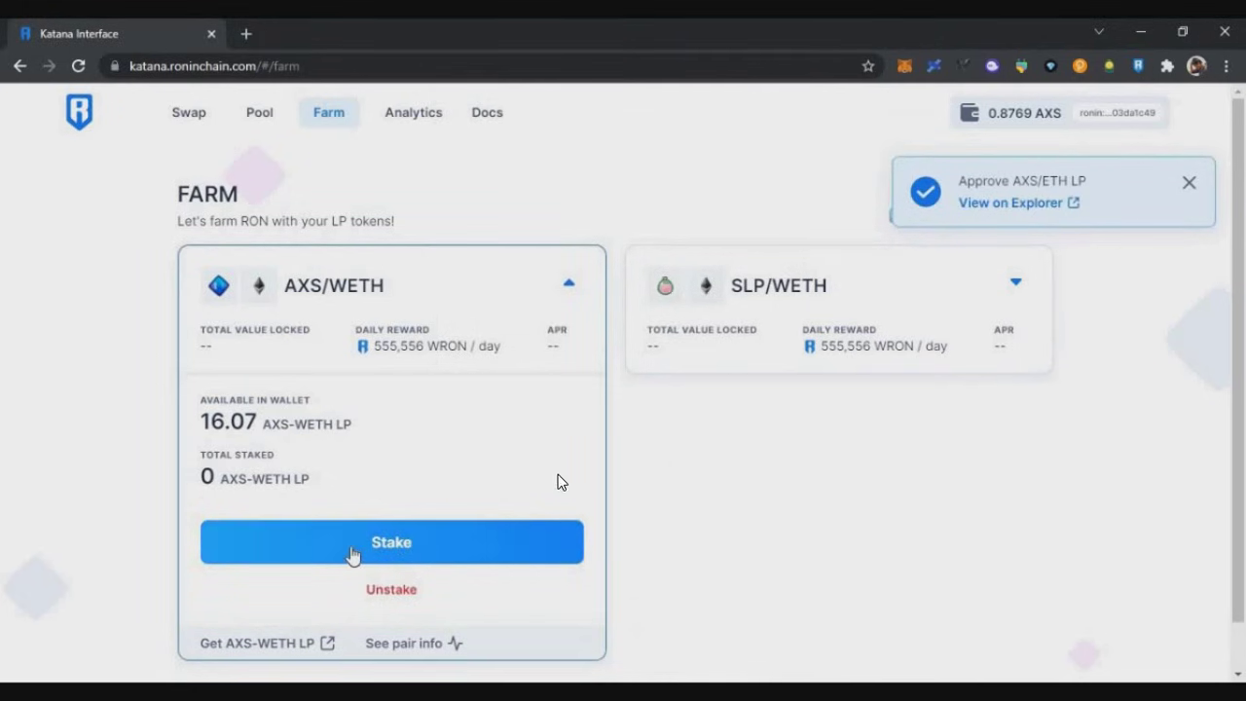
Step: Stake the maximum amount of AXS-WETH LP tokens, confirm the transaction in the Ronin wallet, and close the submission message
{"action": "left_click", "coordinate": [418, 537]}
{"action": "left_click", "coordinate": [651, 400]}
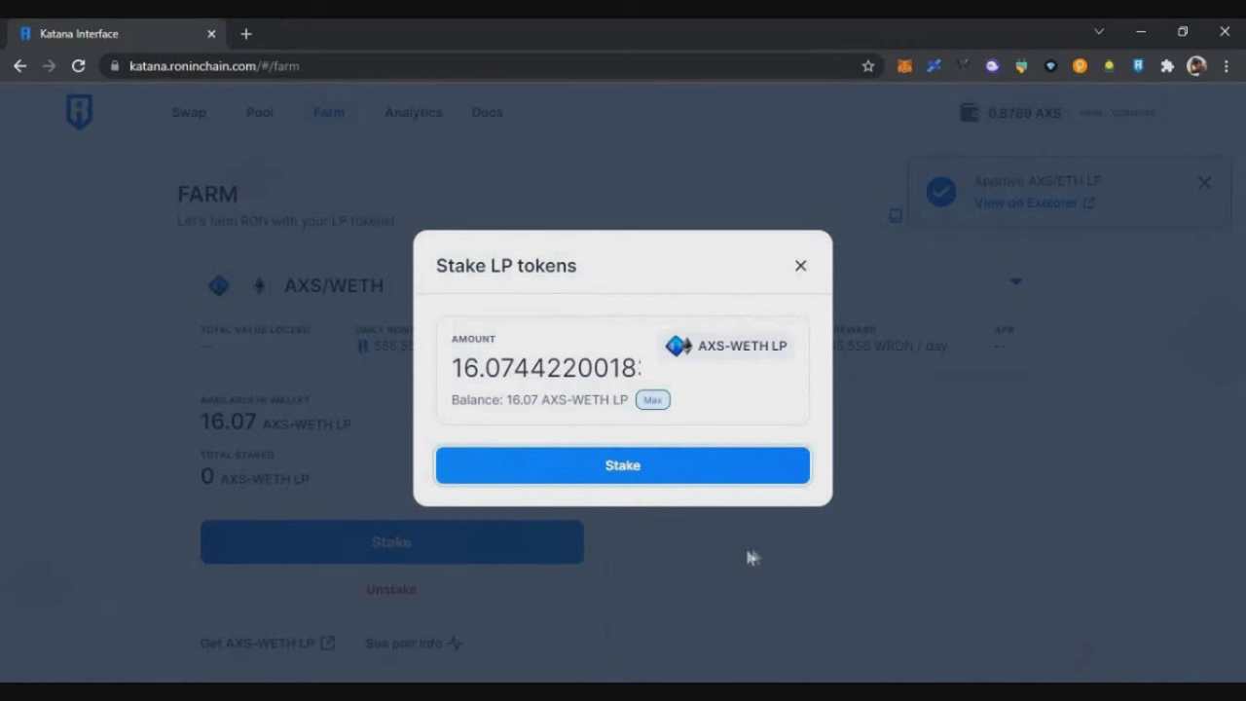
{"action": "left_click", "coordinate": [624, 467]}
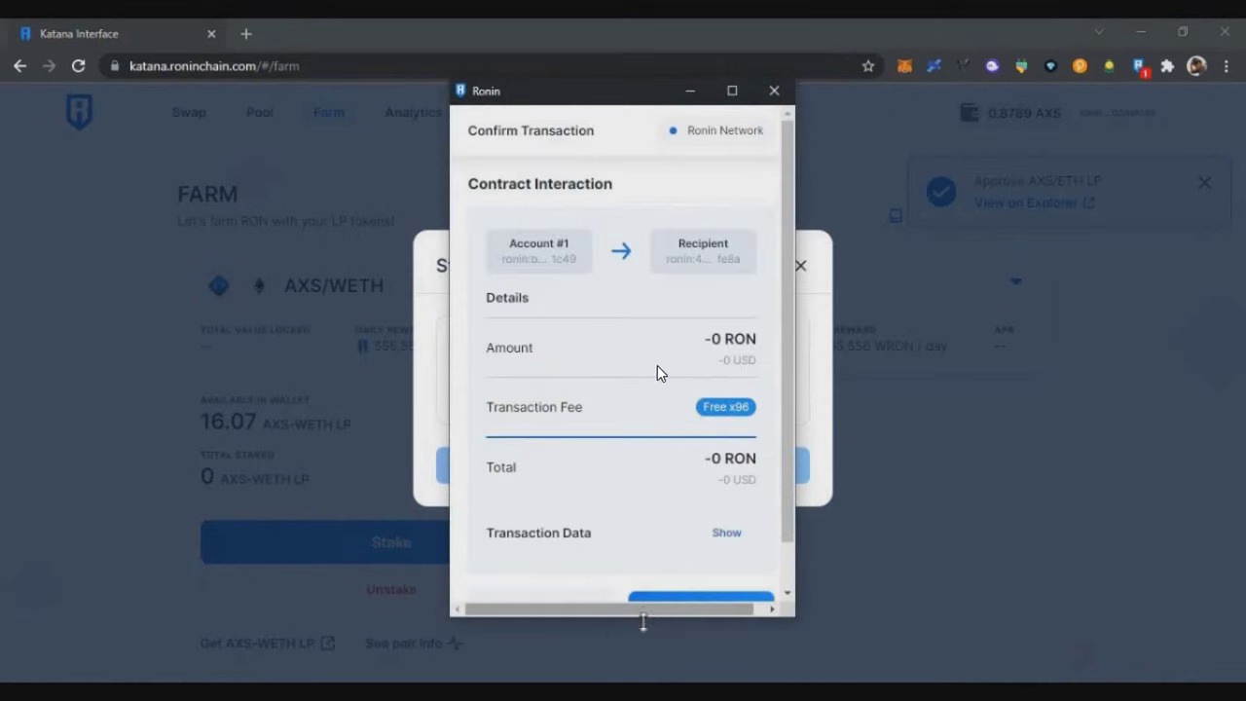
{"action": "left_click", "coordinate": [701, 606]}
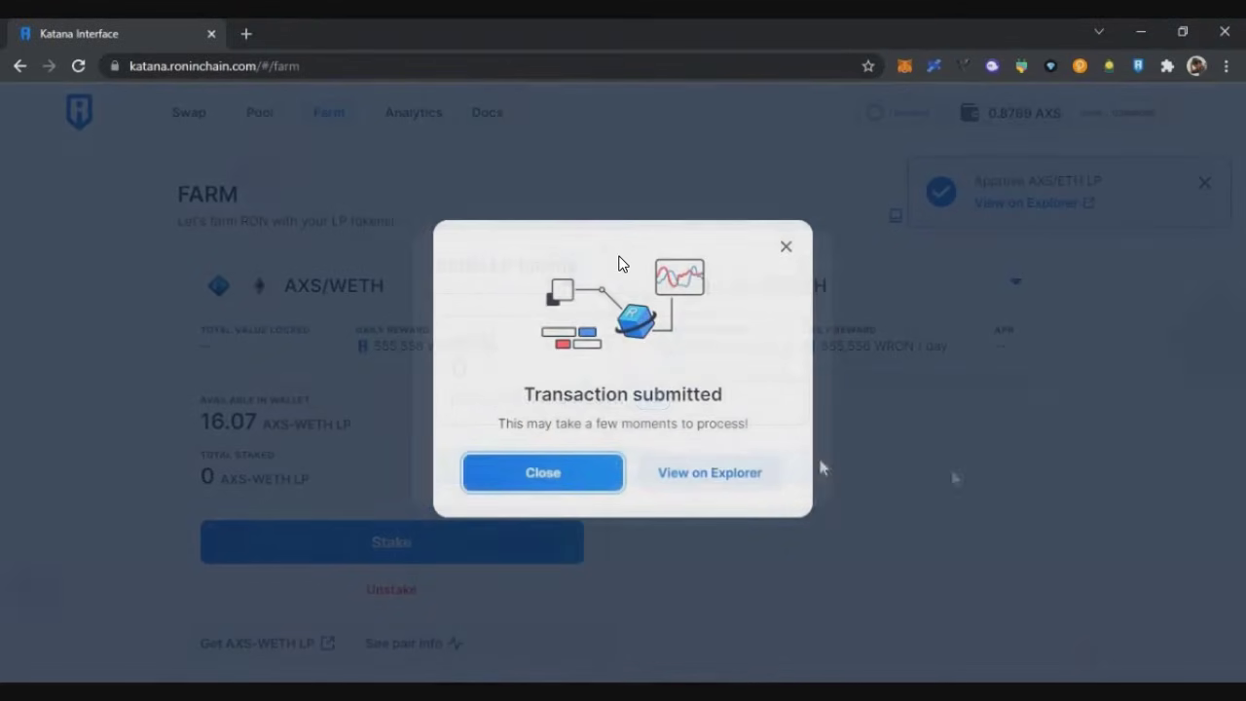
{"action": "left_click", "coordinate": [543, 473]}
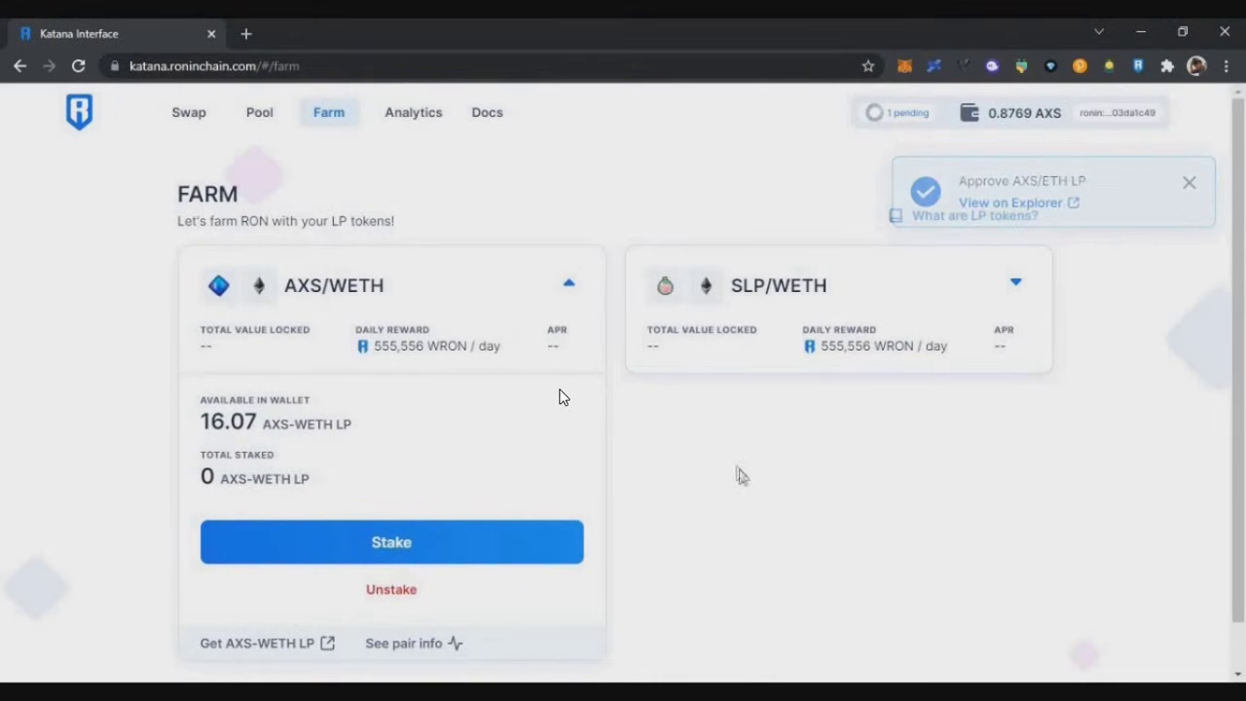
Step: Check the transaction notification and the total staked amount of AXS-WETH LP tokens in the farm
{"action": "left_click_drag", "start_coordinate": [959, 181], "coordinate": [1040, 181]}
{"action": "left_click", "coordinate": [243, 489]}
{"action": "left_click_drag", "start_coordinate": [208, 477], "coordinate": [257, 480]}
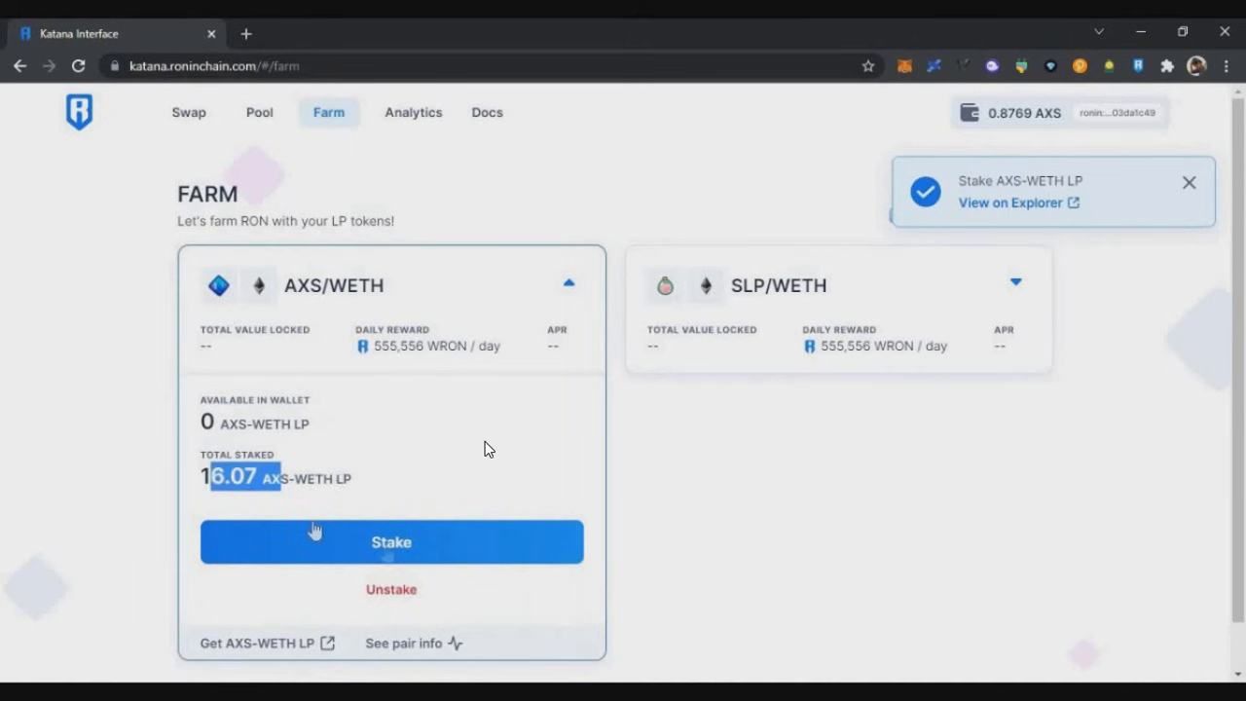
{"action": "left_click", "coordinate": [322, 579]}
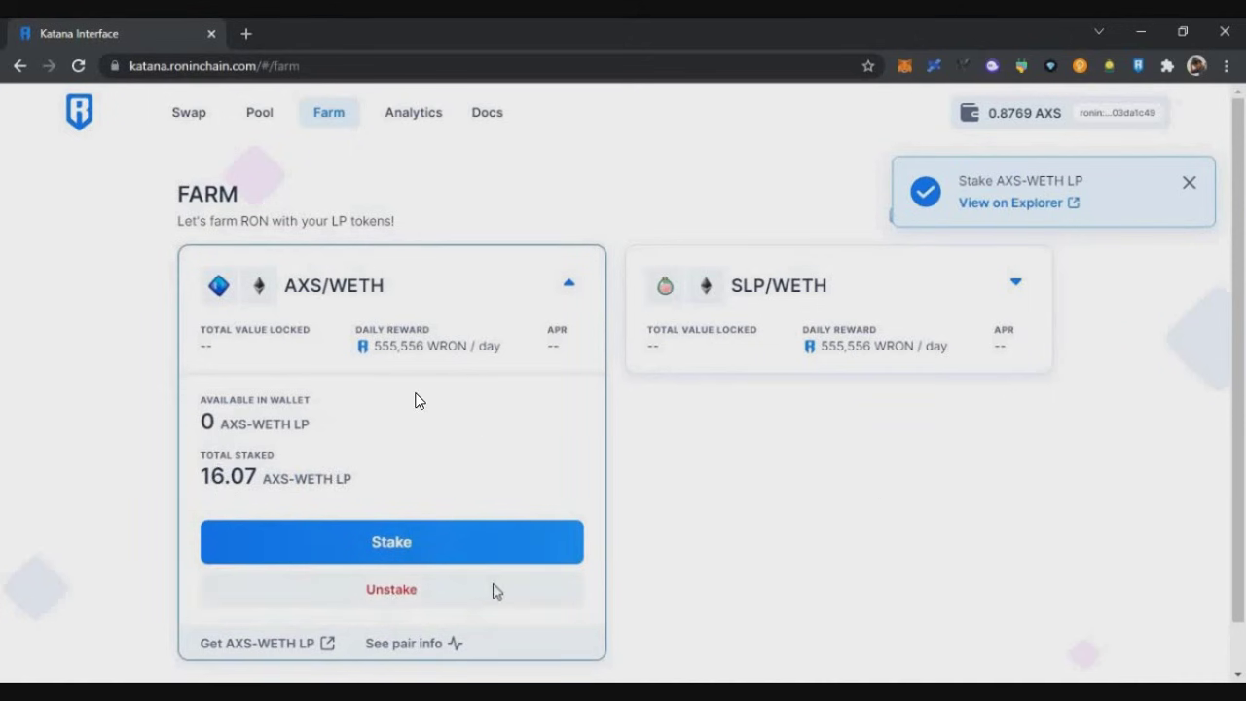
Step: Open the unstake form for the AXS-WETH LP tokens, enter the maximum amount, and close the form without unstaking
{"action": "left_click", "coordinate": [403, 602]}
{"action": "left_click", "coordinate": [653, 400]}
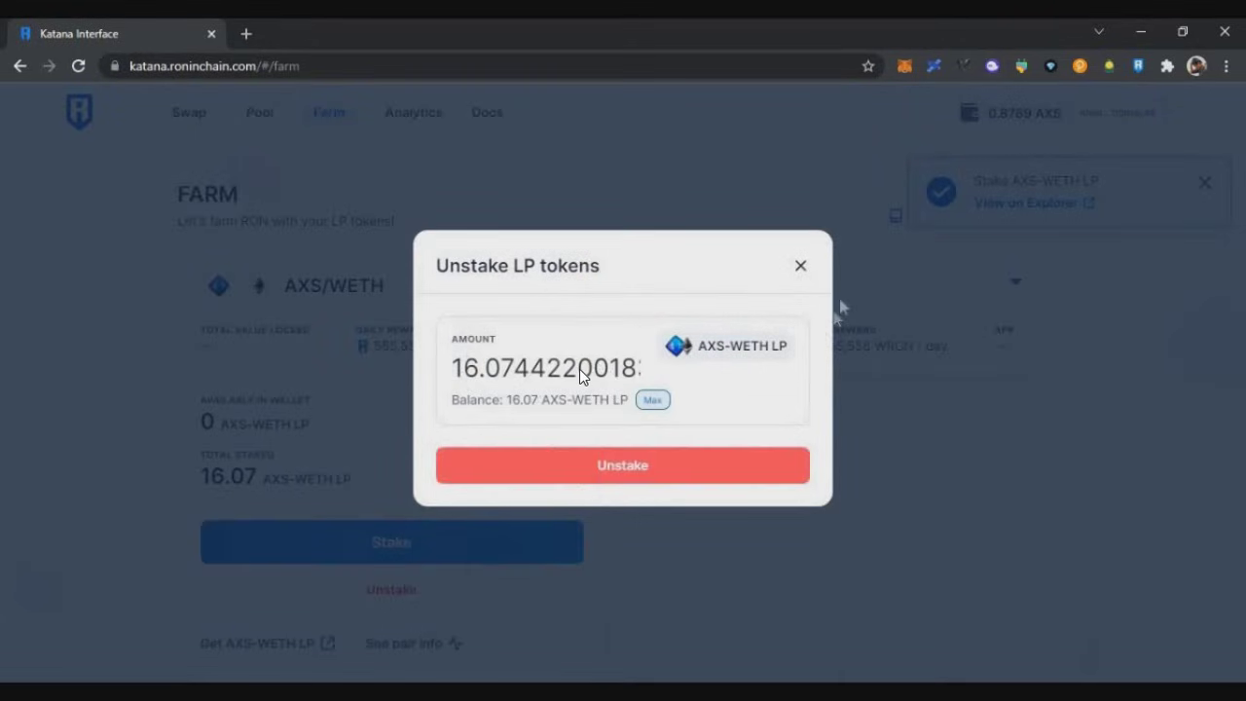
{"action": "left_click", "coordinate": [801, 265]}
Step: Dismiss the staking notification, reopen the AXS/WETH farm details, and examine the claimable WRON rewards
{"action": "scroll", "coordinate": [675, 455], "scroll_direction": "down", "scroll_amount": 1}
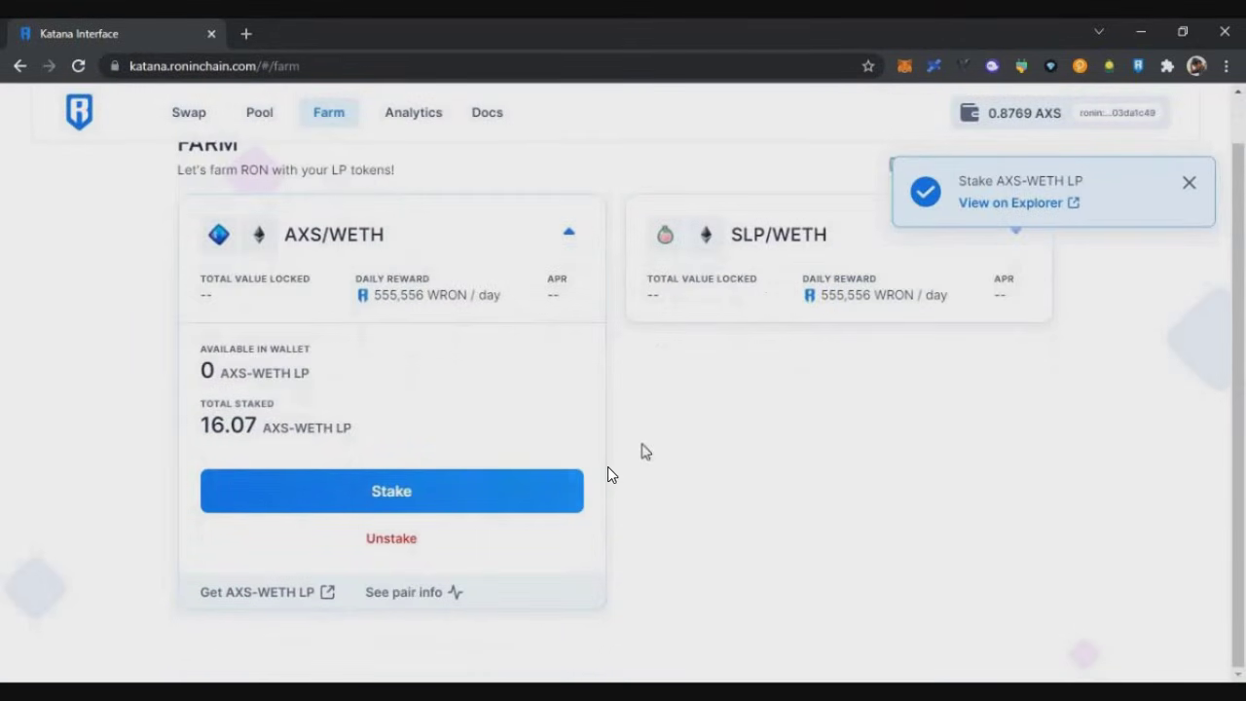
{"action": "scroll", "coordinate": [607, 467], "scroll_direction": "up", "scroll_amount": 1}
{"action": "left_click", "coordinate": [537, 292]}
{"action": "left_click", "coordinate": [1205, 183]}
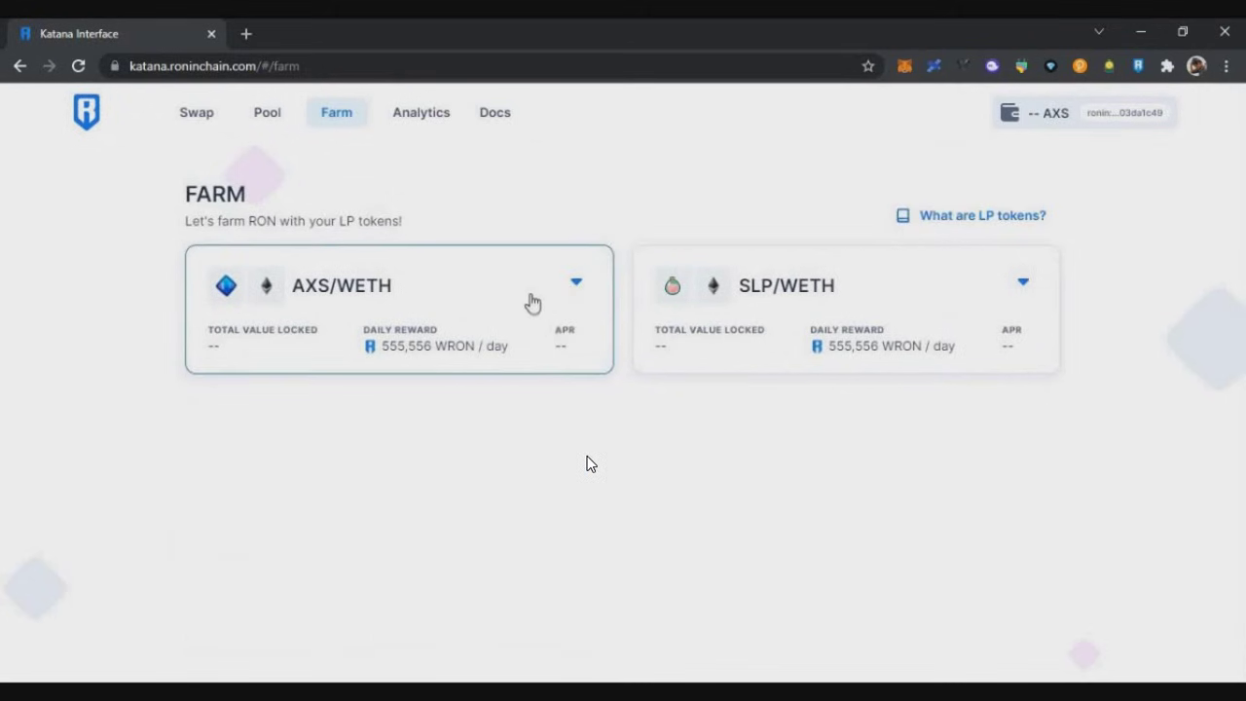
{"action": "left_click", "coordinate": [528, 292]}
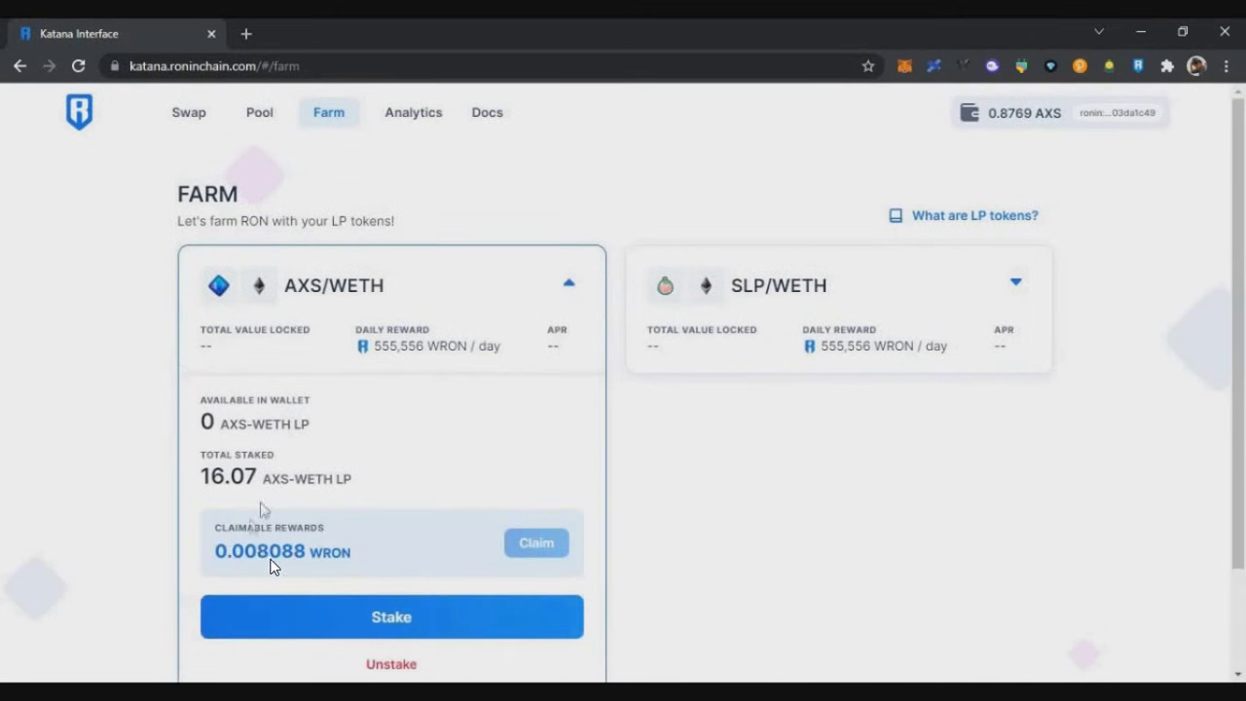
{"action": "triple_click", "coordinate": [239, 524]}
{"action": "double_click", "coordinate": [311, 547]}
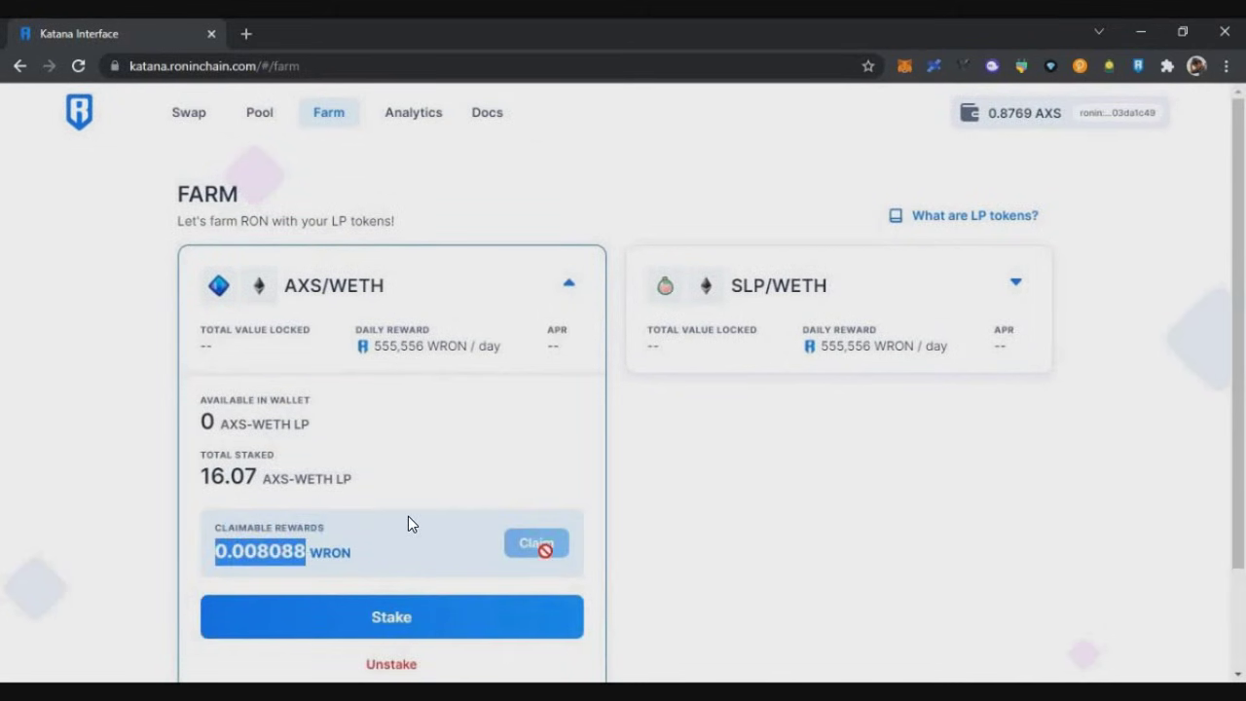
{"action": "left_click", "coordinate": [791, 568]}
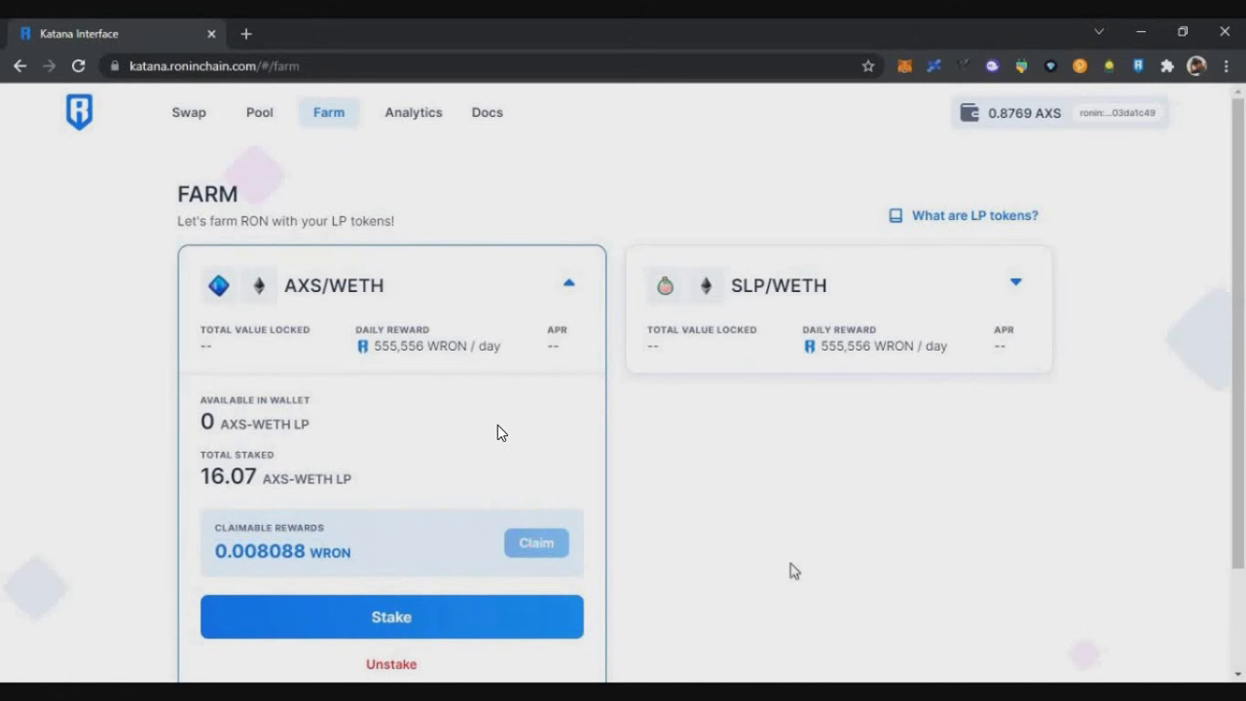
{"action": "scroll", "coordinate": [763, 463], "scroll_direction": "down", "scroll_amount": 1}
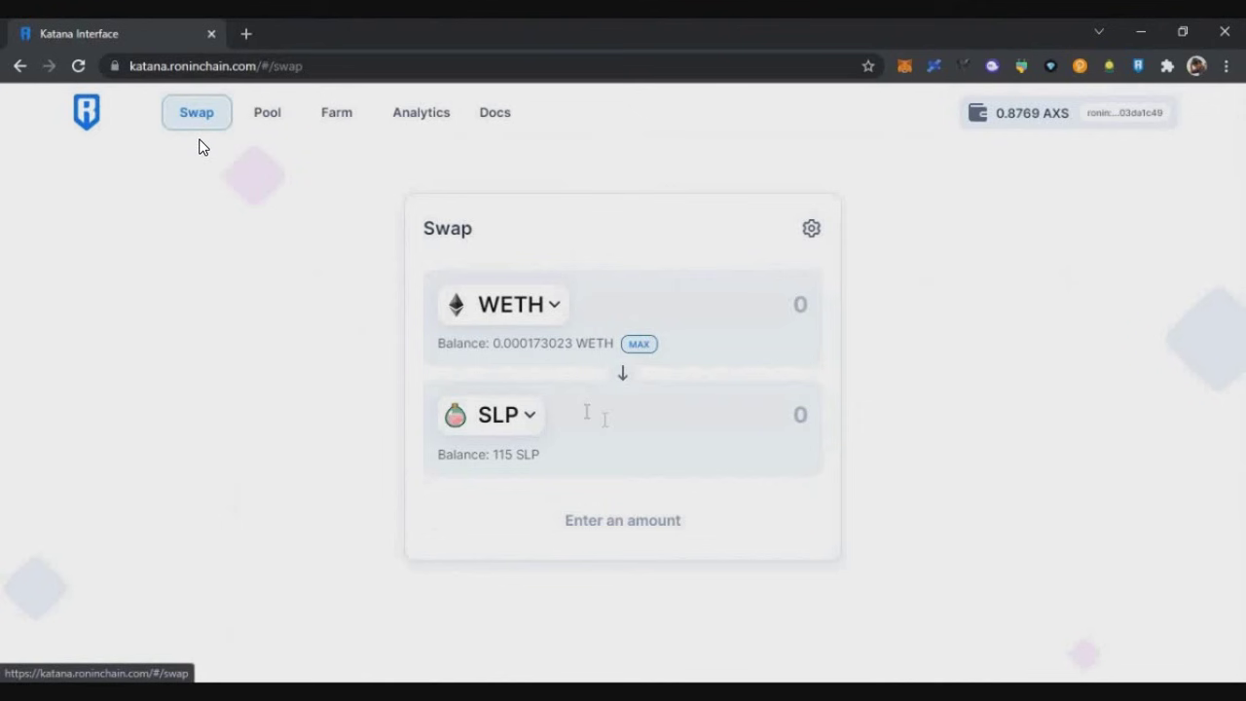
Step: On the swap page, set SLP as the token to swap for WETH and enter an amount of 10
{"action": "left_click", "coordinate": [523, 309]}
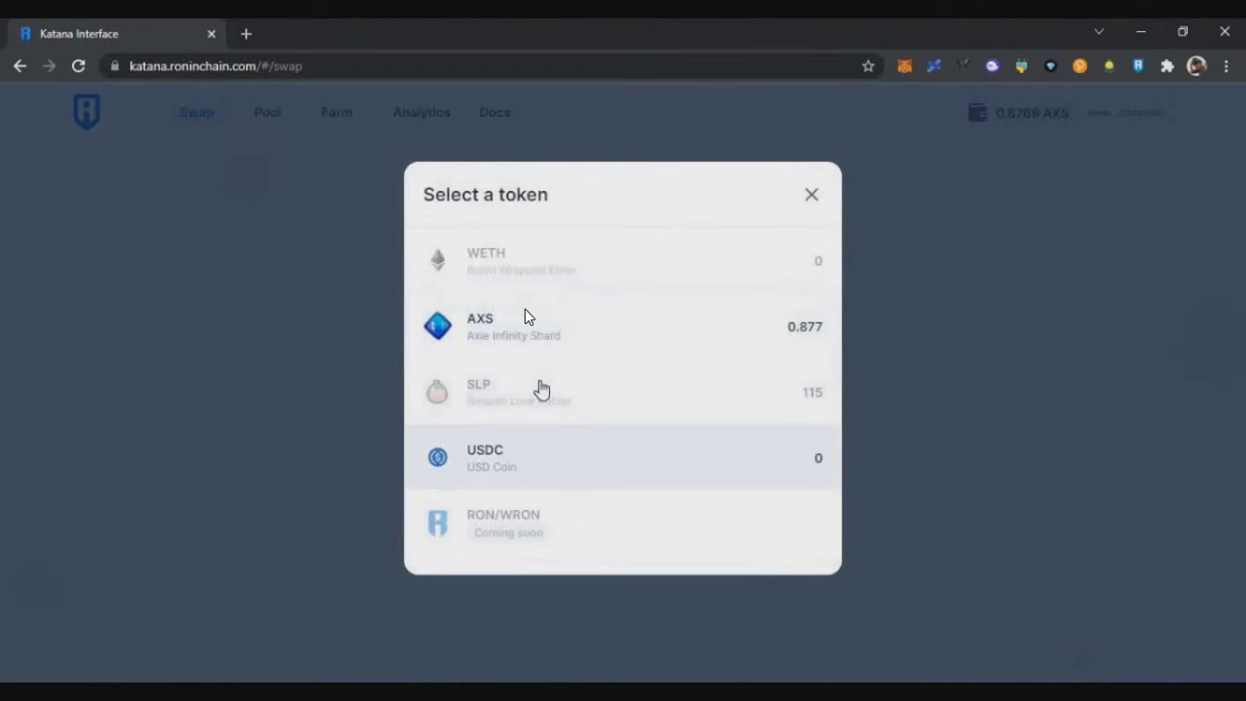
{"action": "left_click", "coordinate": [542, 389]}
{"action": "left_click", "coordinate": [537, 419]}
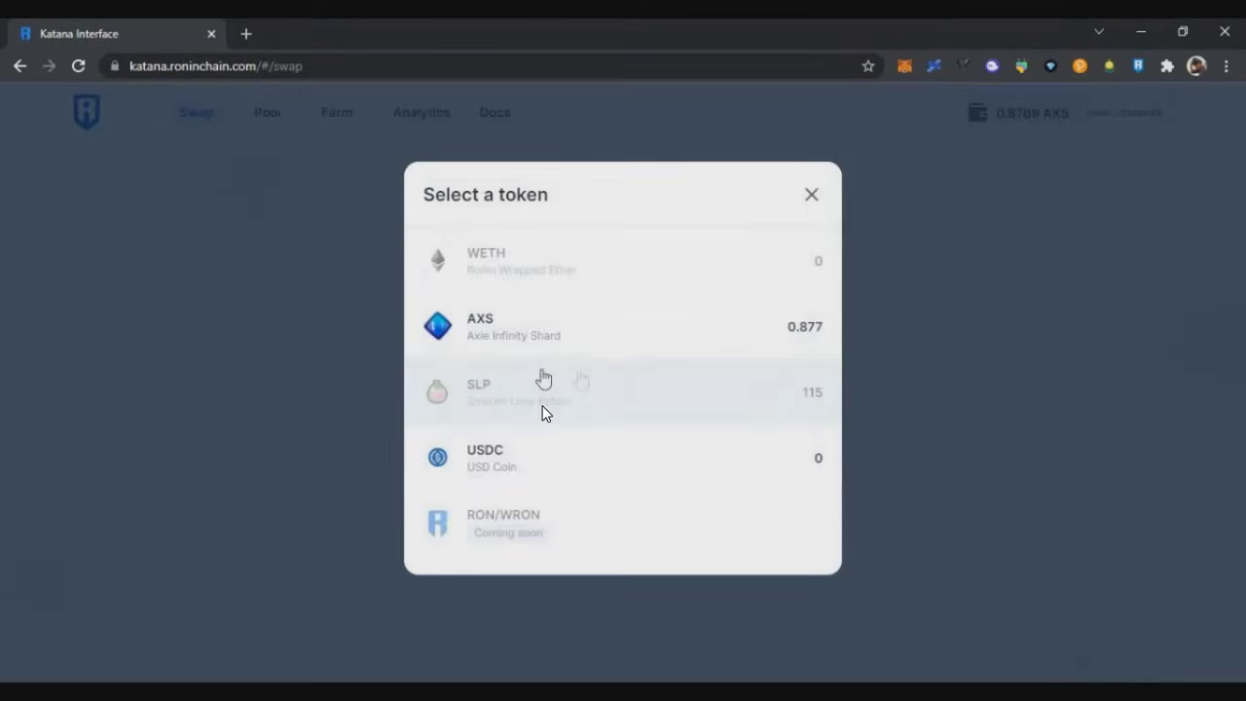
{"action": "left_click", "coordinate": [811, 195]}
{"action": "left_click", "coordinate": [772, 321]}
{"action": "type", "text": "10"}
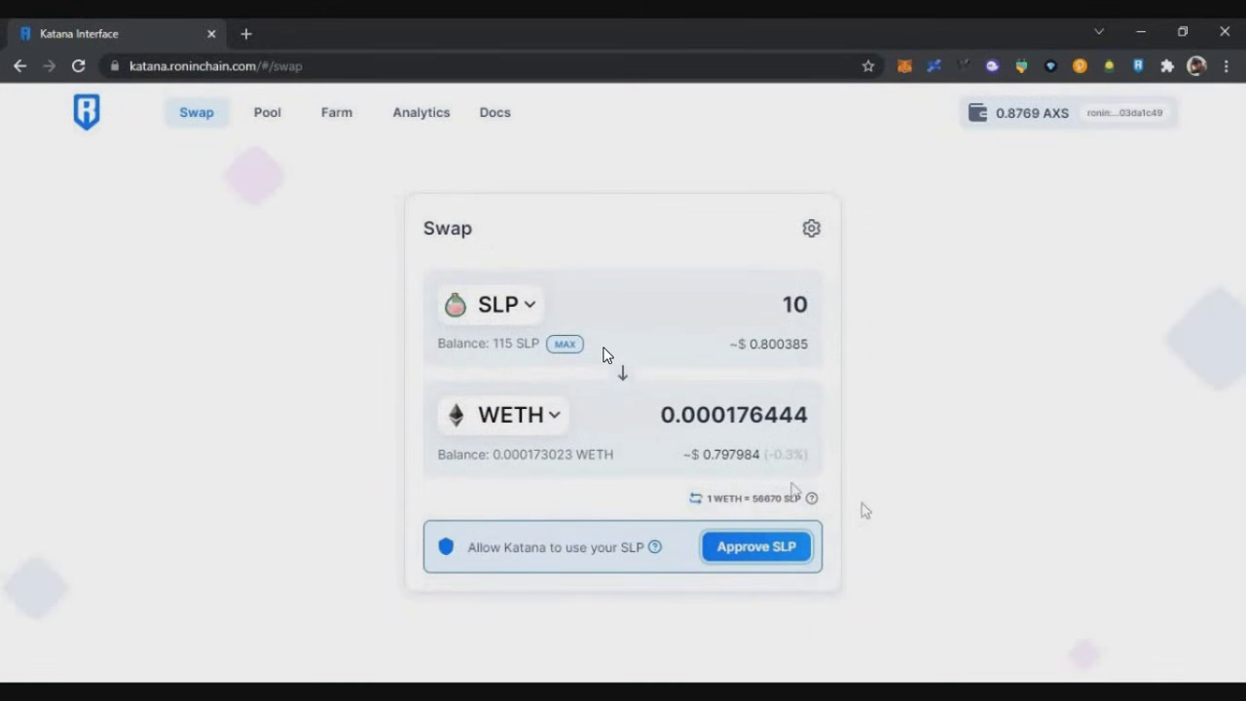
Step: Approve Katana to use the SLP, confirm it in the Ronin wallet, and check the approval notification
{"action": "left_click", "coordinate": [743, 547]}
{"action": "left_click", "coordinate": [685, 611]}
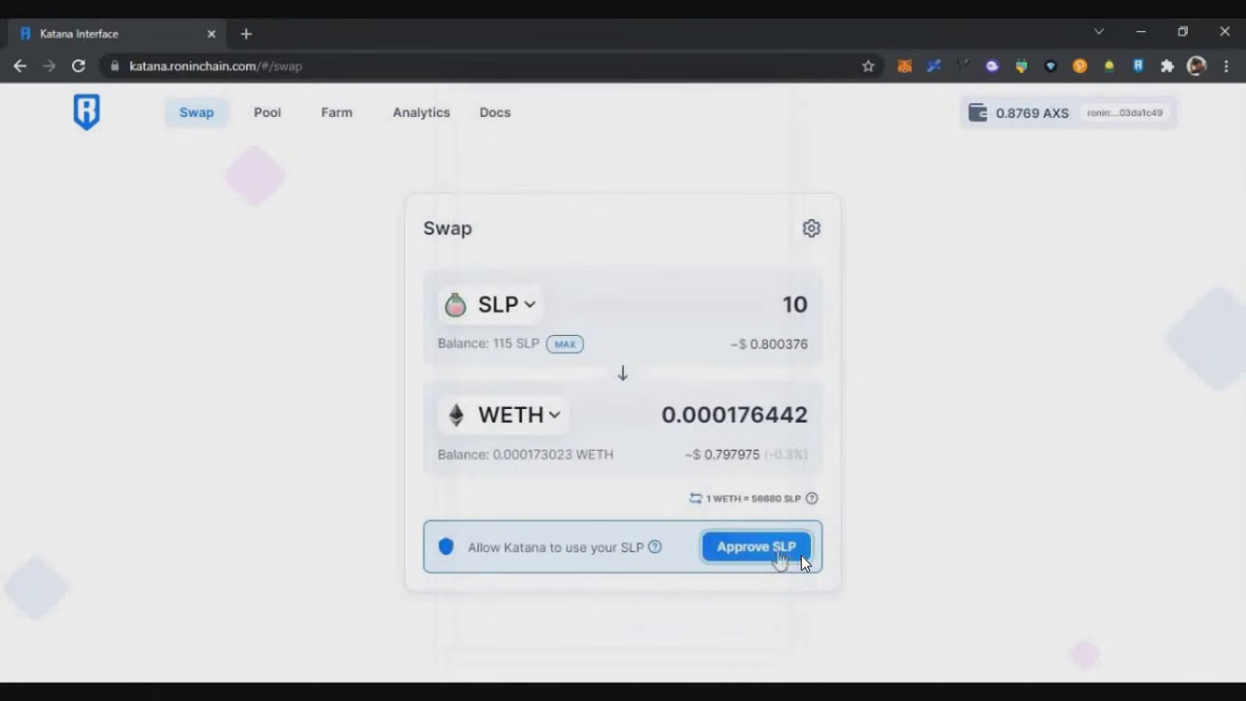
{"action": "left_click_drag", "start_coordinate": [1056, 181], "coordinate": [974, 181]}
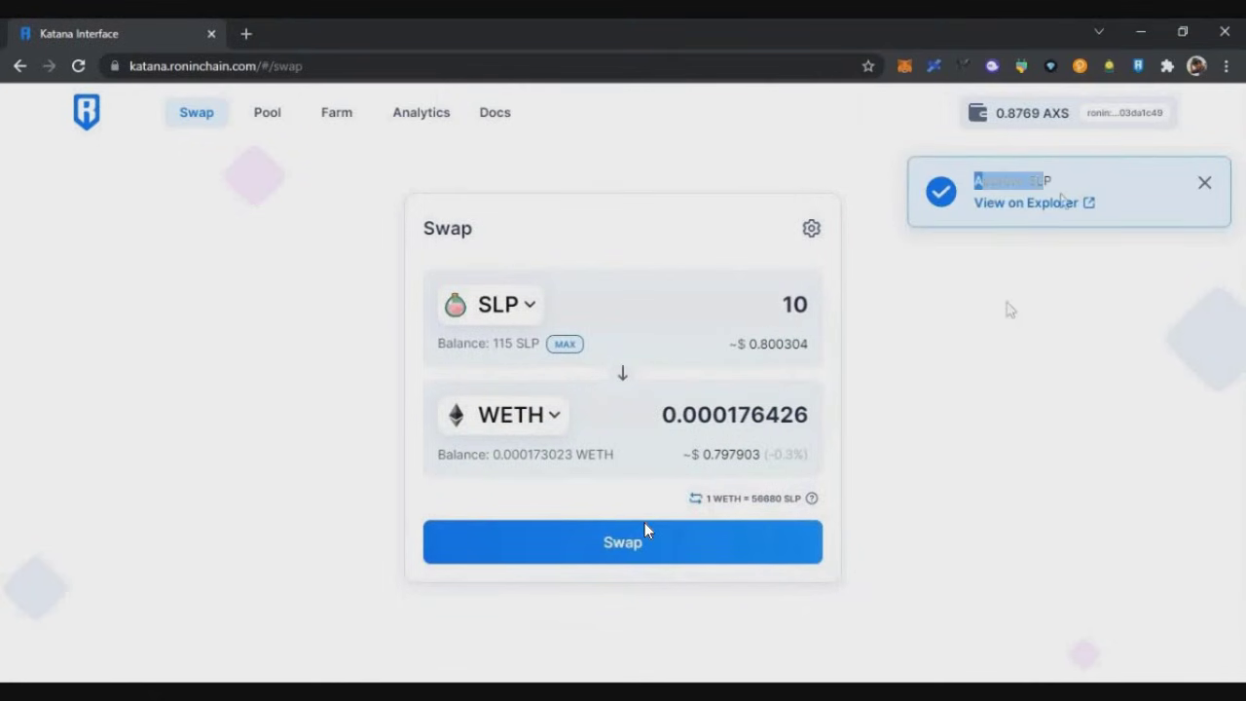
Step: Swap the 10 SLP for WETH, confirm the swap in the Ronin wallet, and check the completion notification
{"action": "left_click", "coordinate": [704, 544]}
{"action": "left_click", "coordinate": [633, 638]}
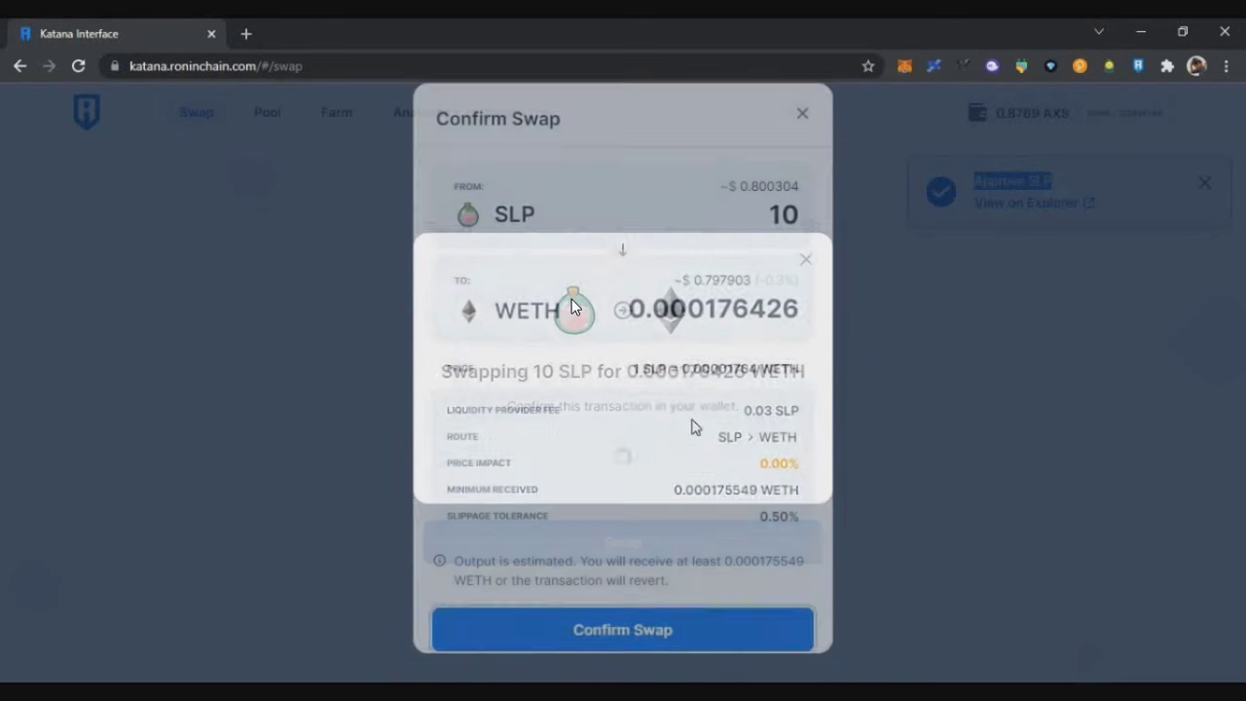
{"action": "left_click_drag", "start_coordinate": [539, 370], "coordinate": [668, 372]}
{"action": "left_click_drag", "start_coordinate": [656, 623], "coordinate": [655, 656]}
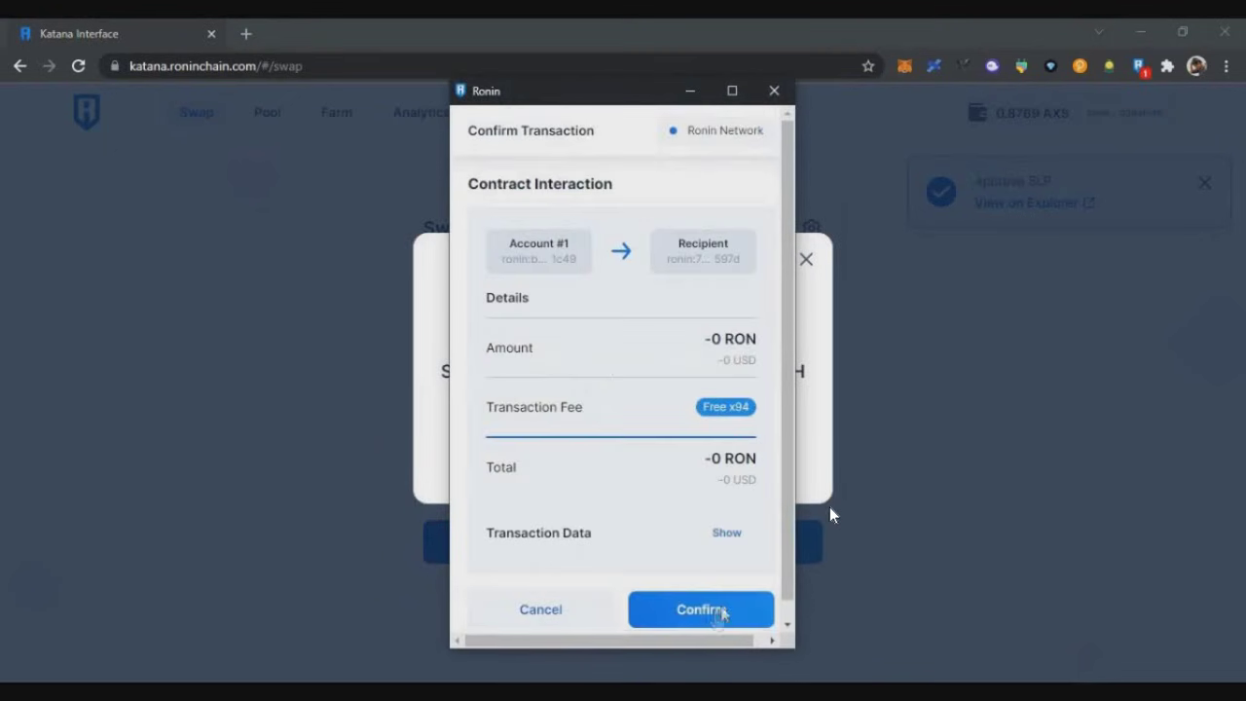
{"action": "left_click", "coordinate": [718, 613]}
{"action": "left_click", "coordinate": [433, 304]}
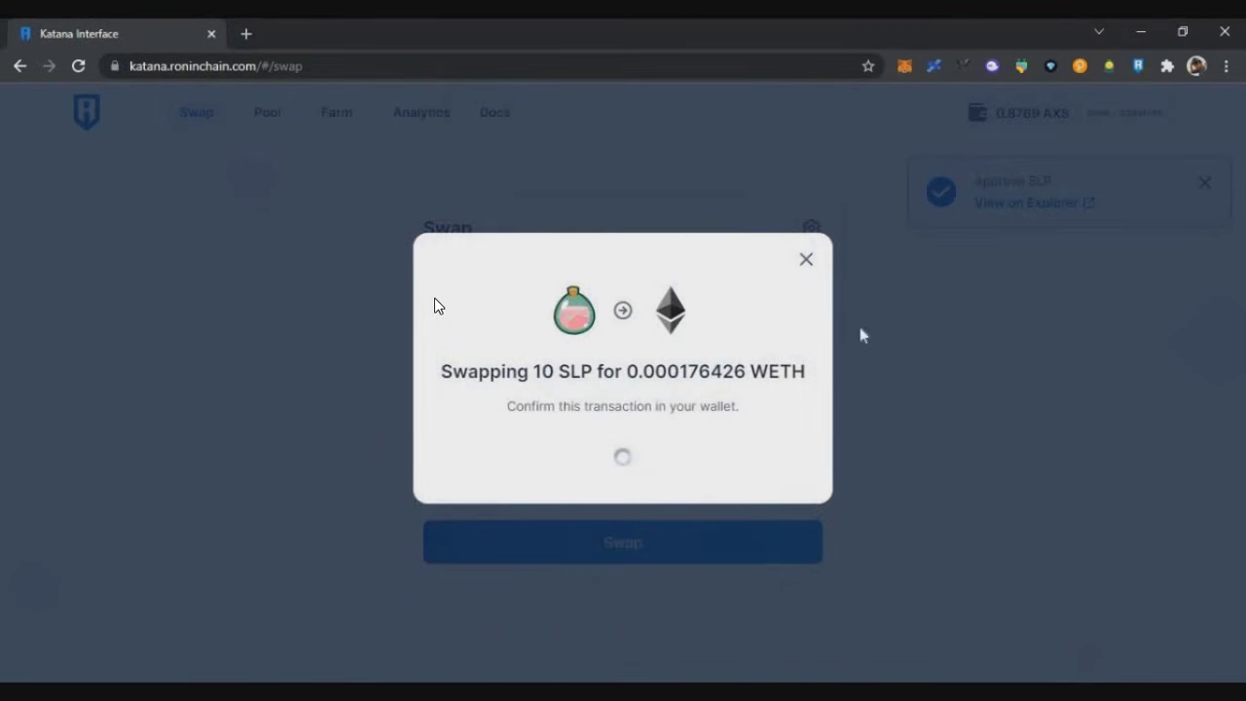
{"action": "left_click", "coordinate": [267, 198]}
{"action": "left_click_drag", "start_coordinate": [971, 181], "coordinate": [1165, 183]}
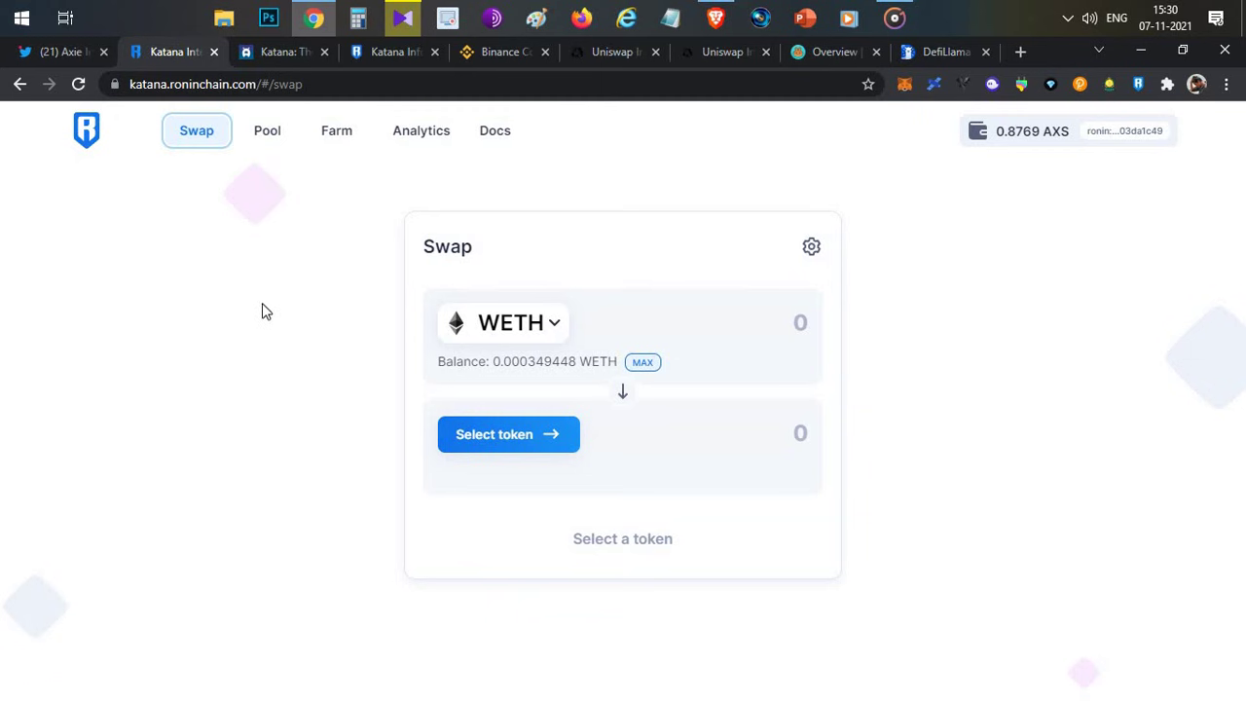
Step: Return to the AXS/WETH farm and check how many WRON rewards have accumulated
{"action": "left_click", "coordinate": [332, 137]}
{"action": "left_click", "coordinate": [495, 301]}
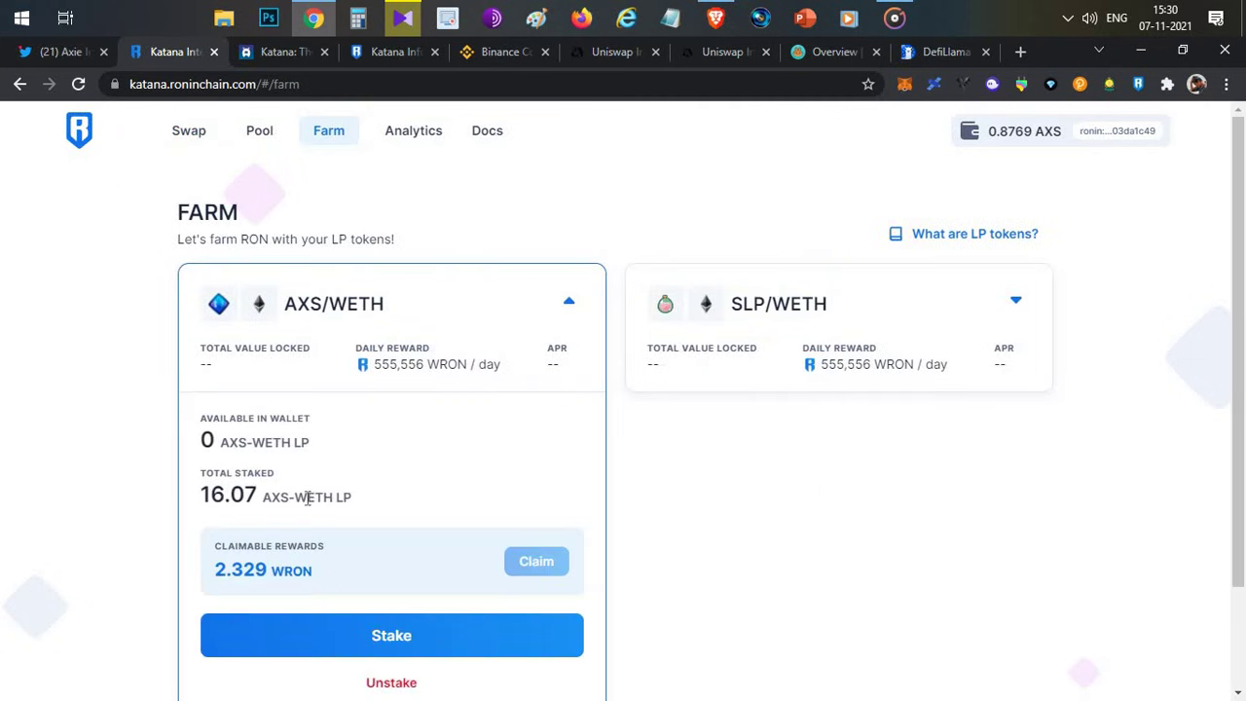
{"action": "left_click_drag", "start_coordinate": [216, 569], "coordinate": [270, 571]}
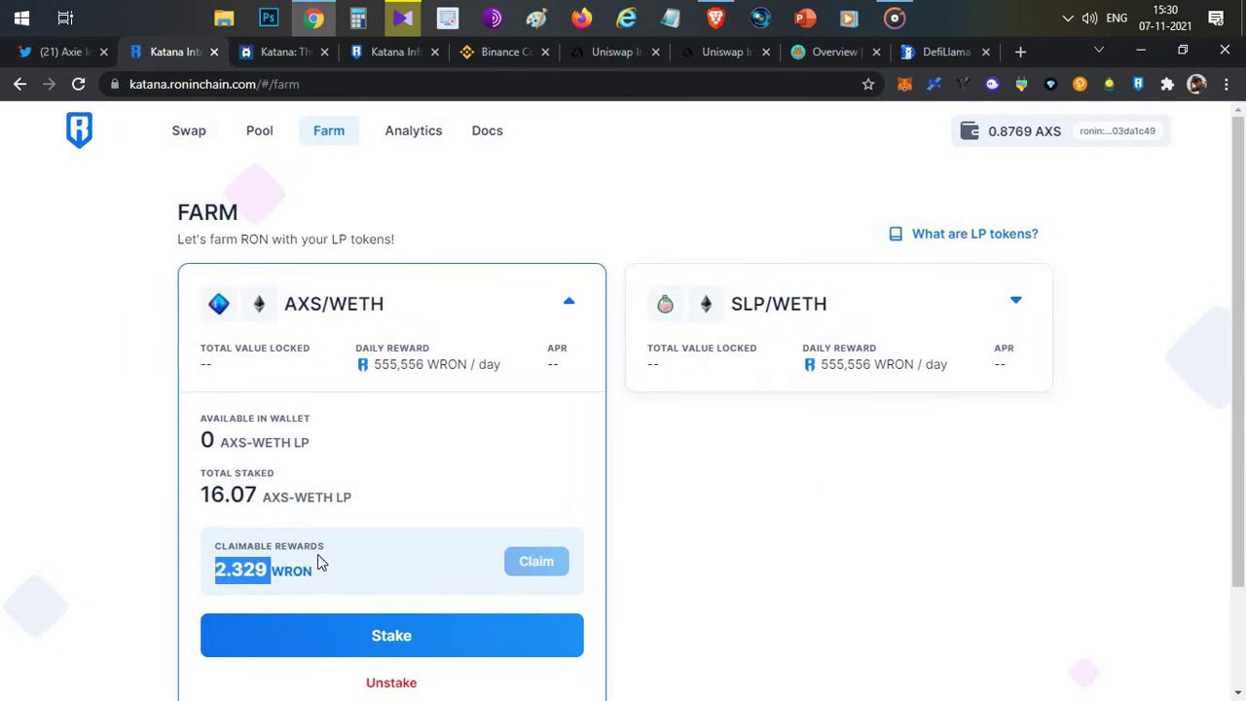
{"action": "triple_click", "coordinate": [640, 468]}
{"action": "left_click", "coordinate": [641, 468]}
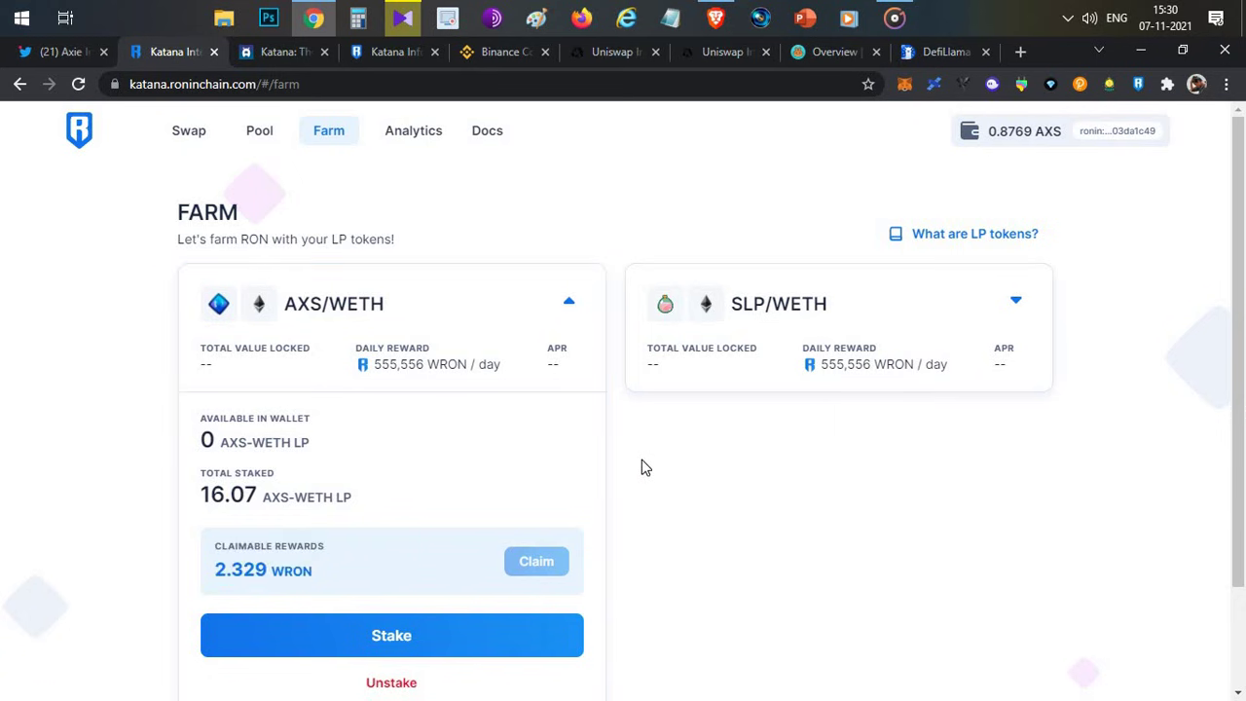
Step: From Katana's swap page, switch to Ronin Analytics and the Uniswap overview to compare their liquidity and 24-hour volume
{"action": "left_click", "coordinate": [194, 141]}
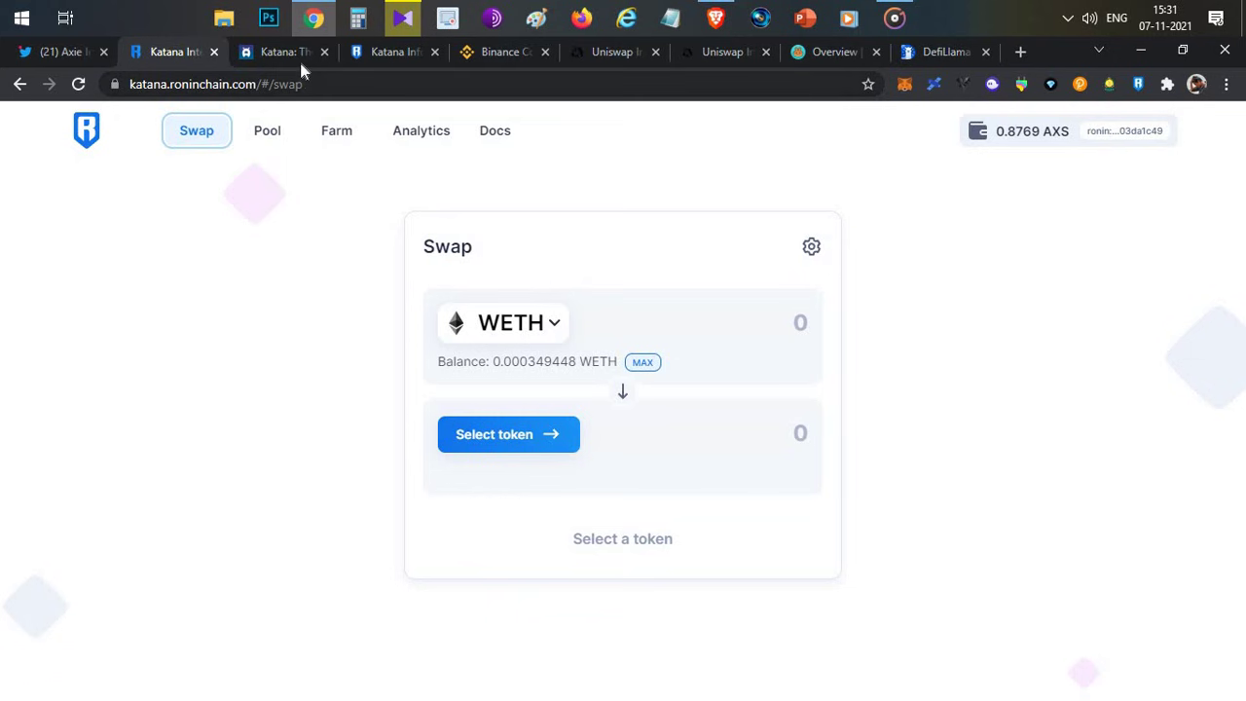
{"action": "left_click", "coordinate": [387, 51]}
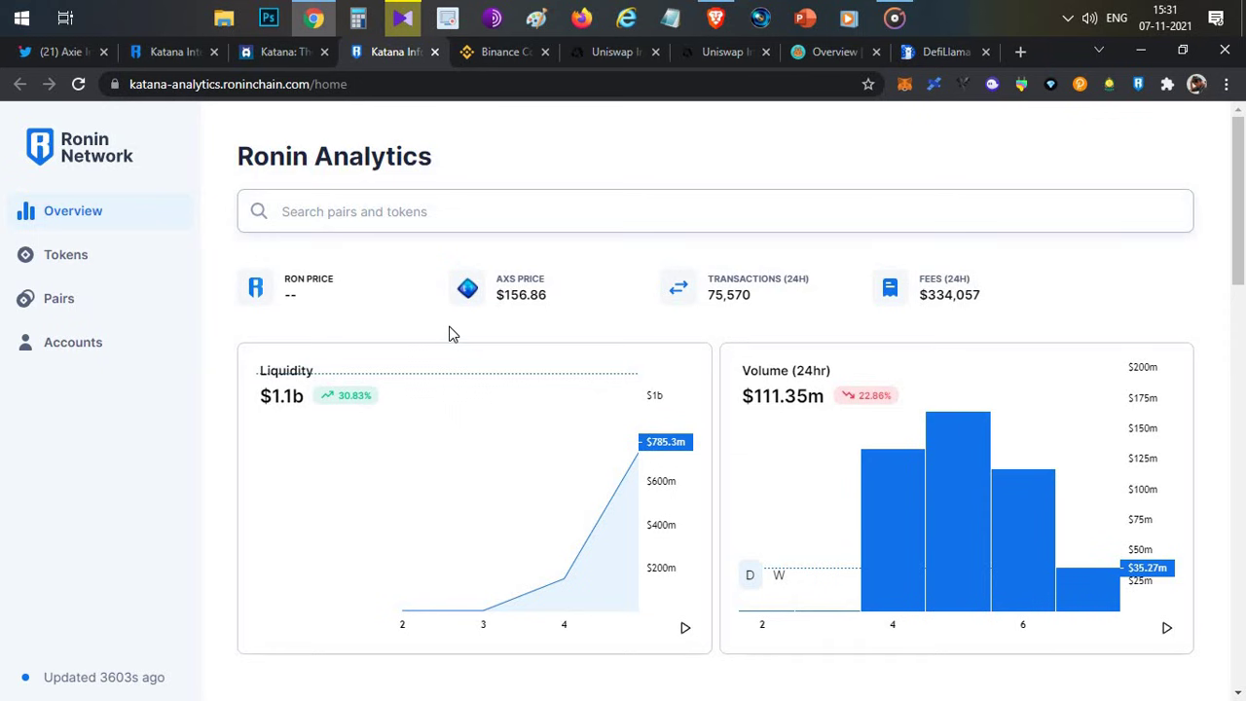
{"action": "left_click", "coordinate": [614, 55]}
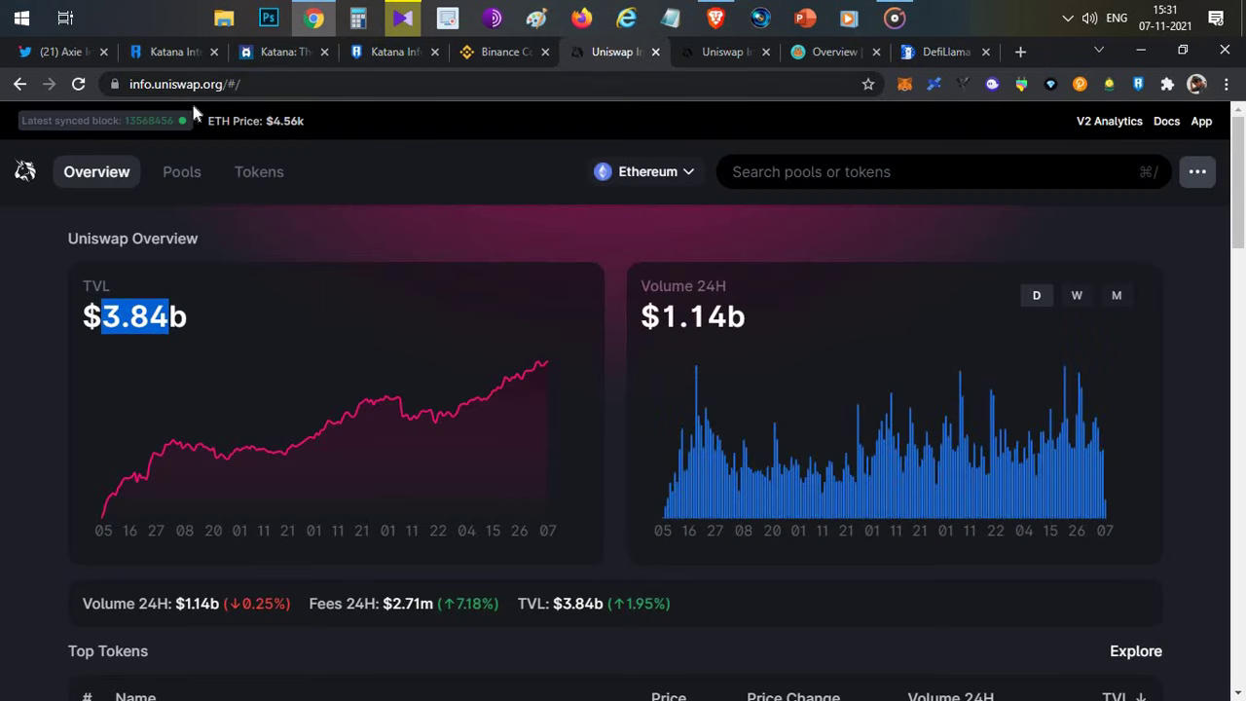
{"action": "left_click", "coordinate": [171, 290]}
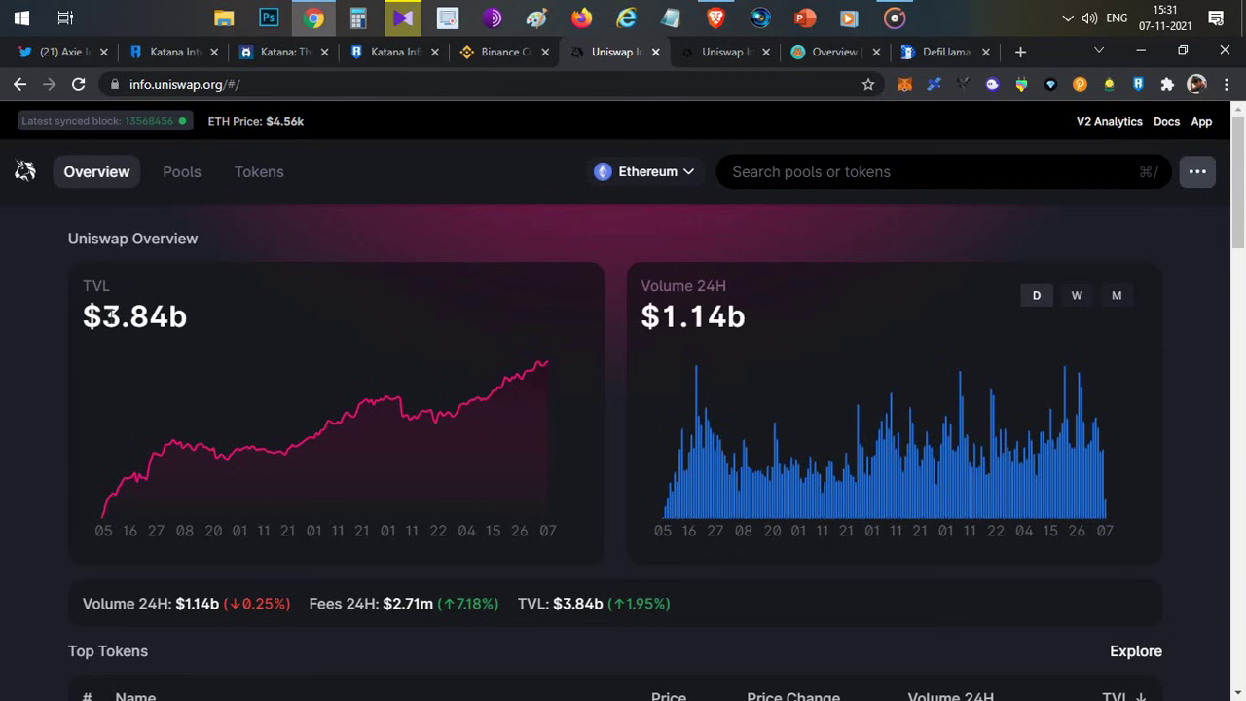
Step: Highlight Uniswap's TVL and compare it with the liquidity figures on Ronin Analytics, Uniswap V2 Analytics and PancakeSwap Info
{"action": "left_click_drag", "start_coordinate": [101, 318], "coordinate": [167, 321]}
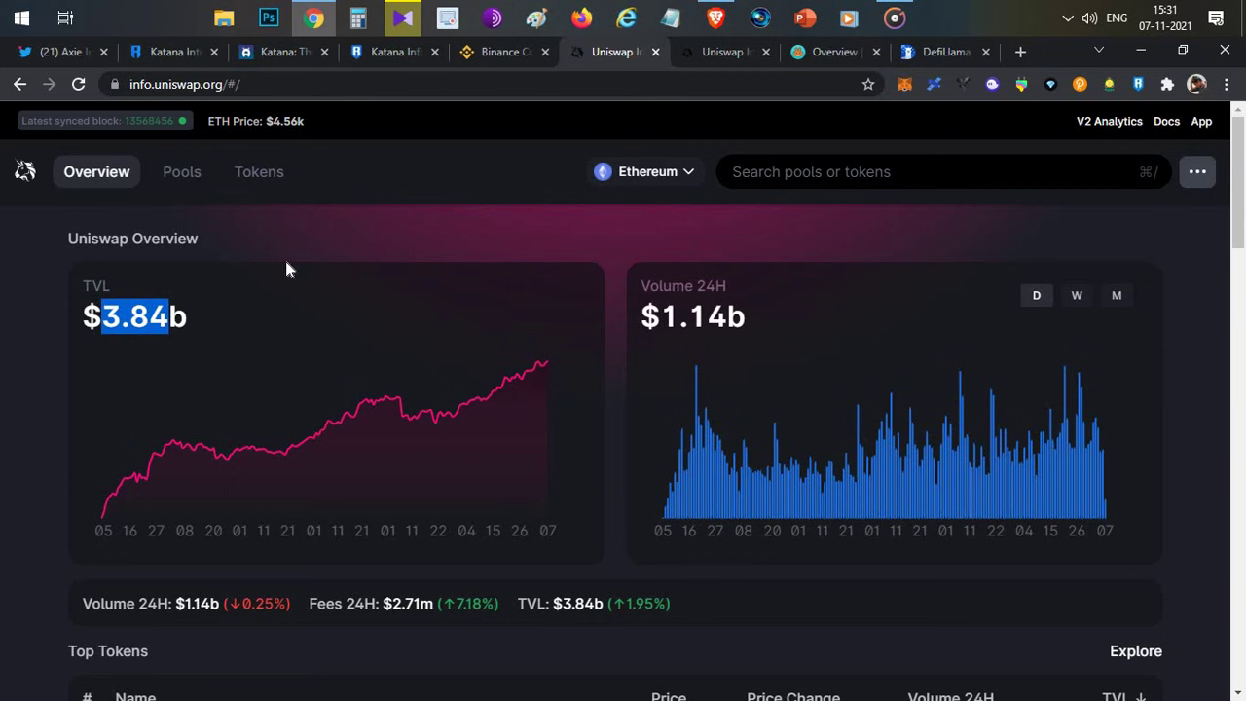
{"action": "left_click", "coordinate": [158, 320]}
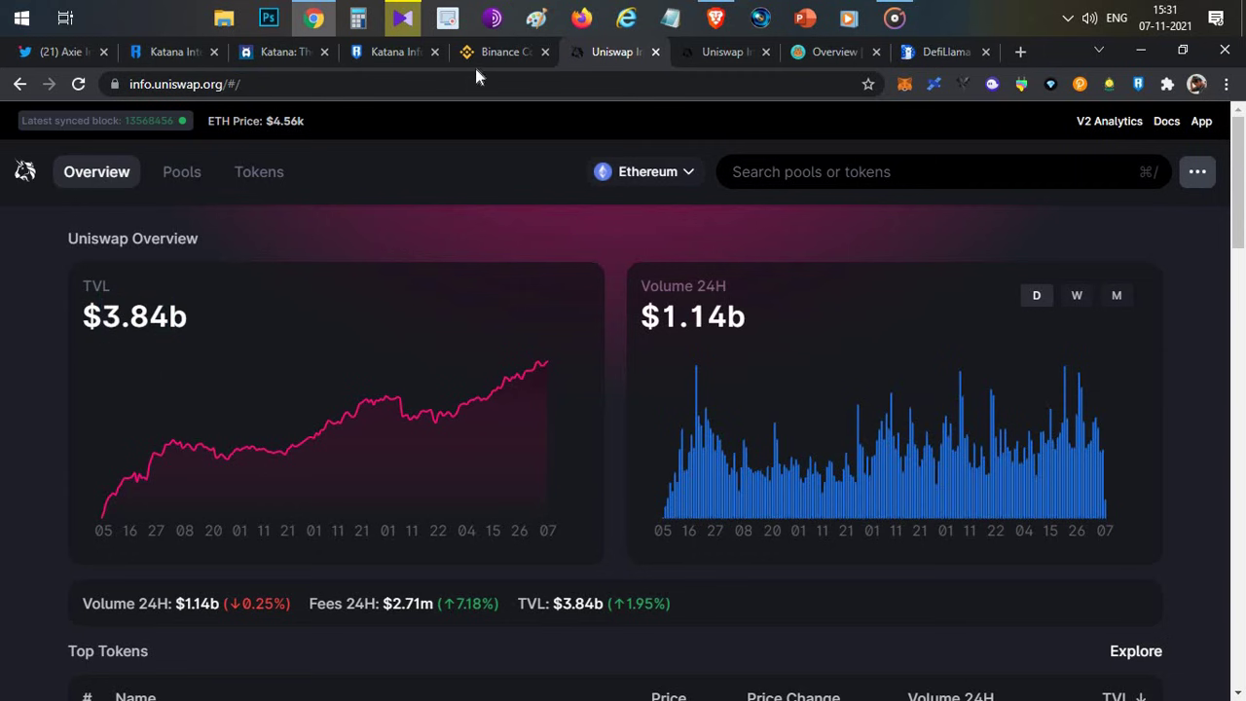
{"action": "left_click", "coordinate": [361, 52]}
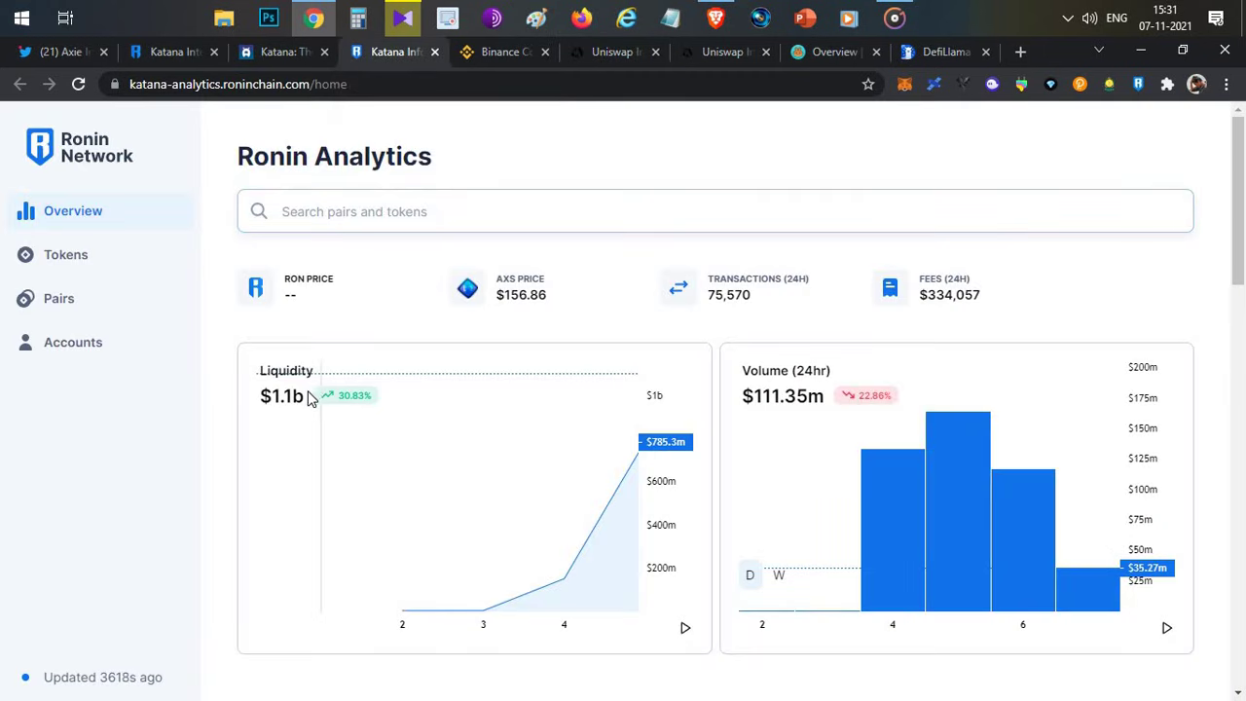
{"action": "left_click", "coordinate": [721, 52]}
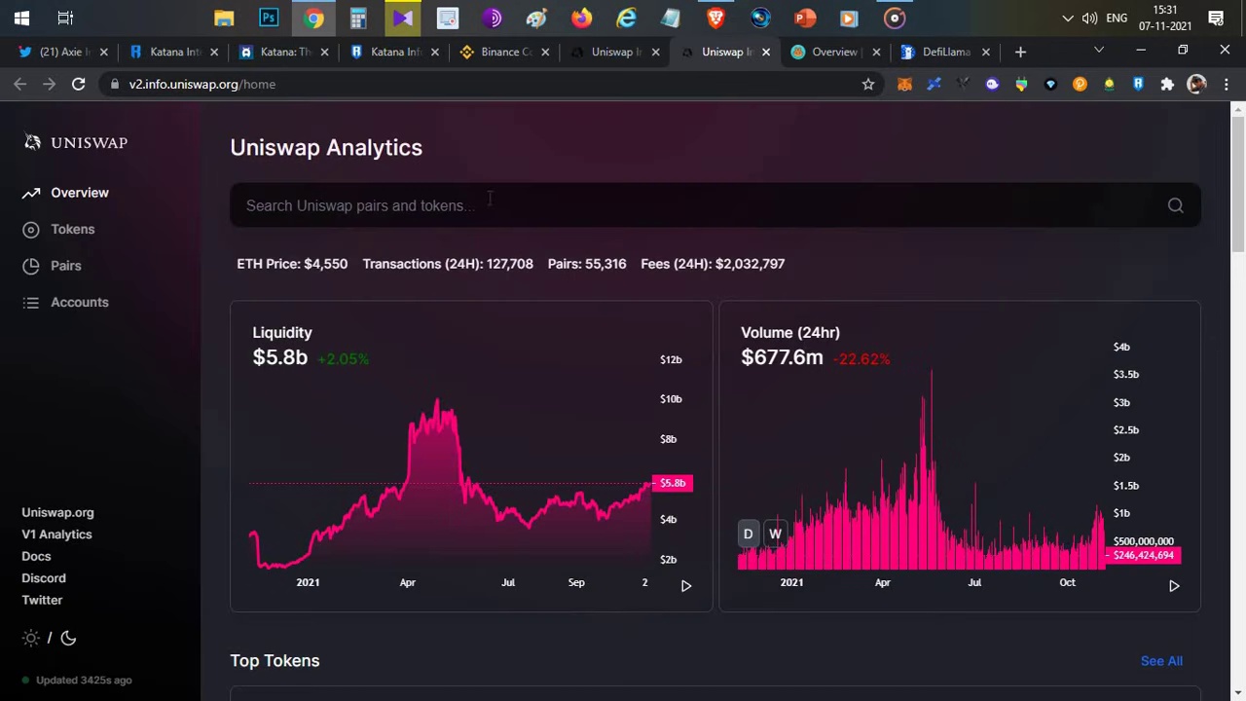
{"action": "left_click", "coordinate": [823, 53]}
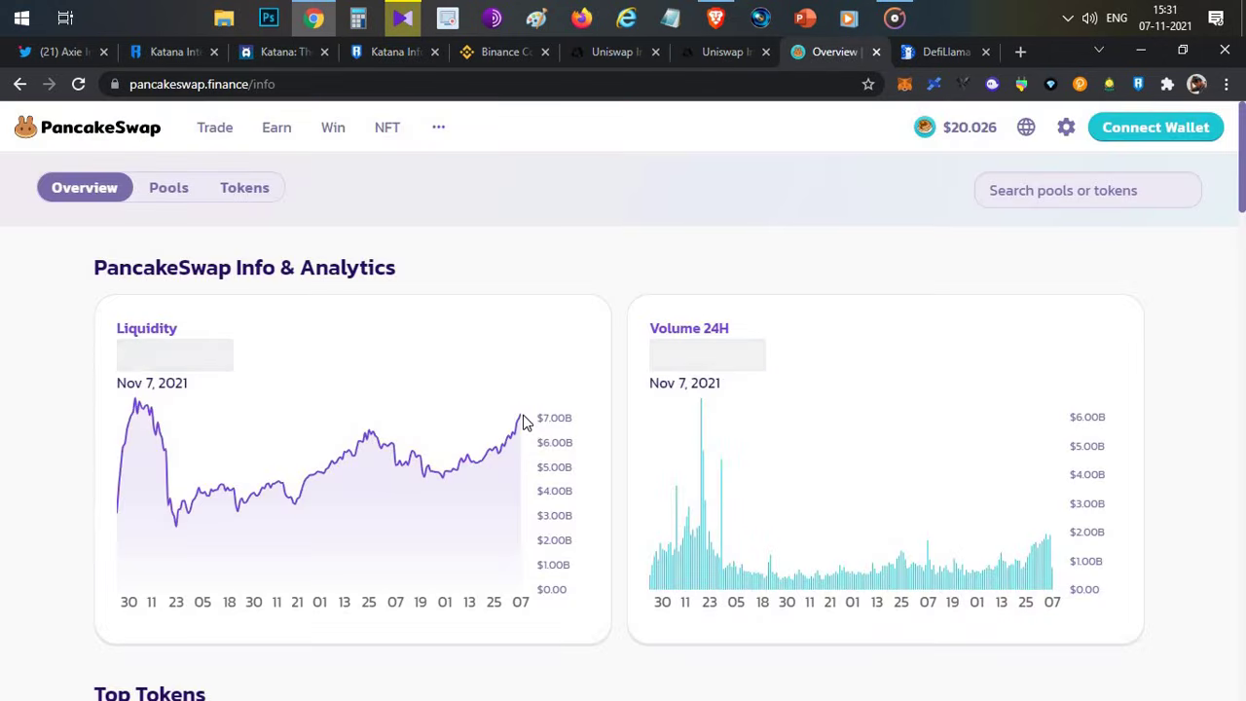
Step: On DeFi Llama, highlight the total value locked for PancakeSwap and SushiSwap to compare them with Katana
{"action": "left_click", "coordinate": [939, 50]}
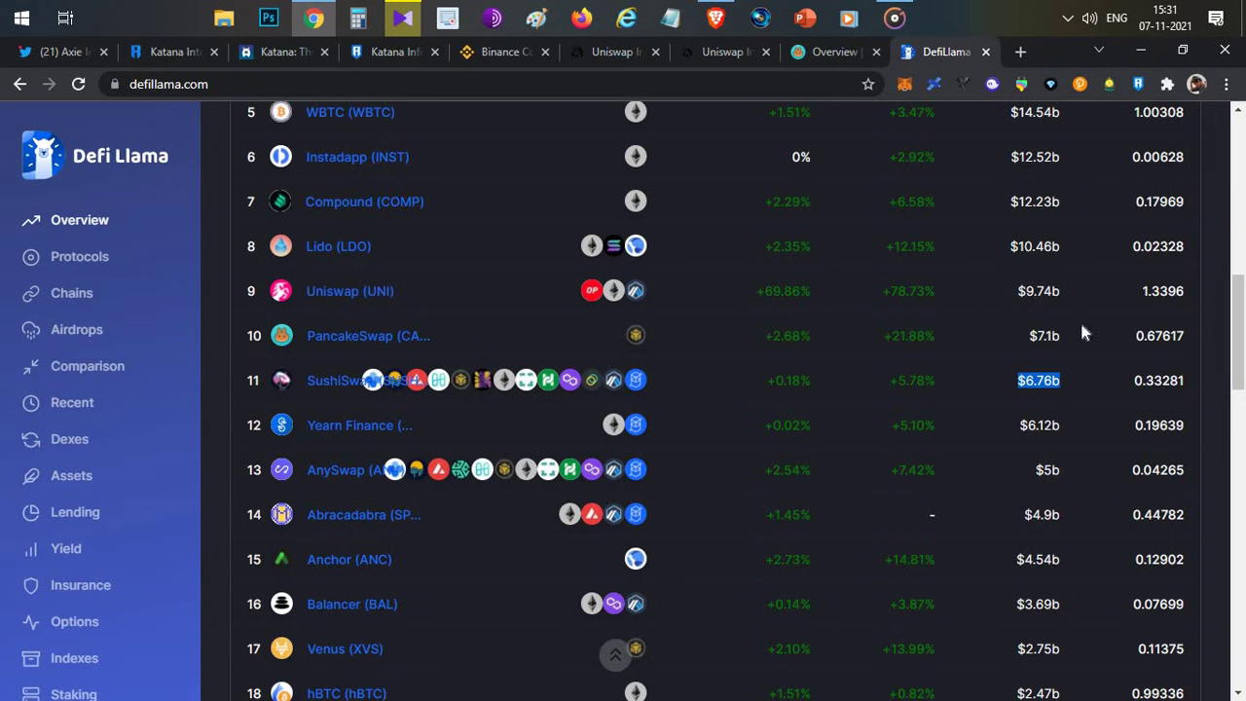
{"action": "left_click_drag", "start_coordinate": [1036, 336], "coordinate": [1046, 336]}
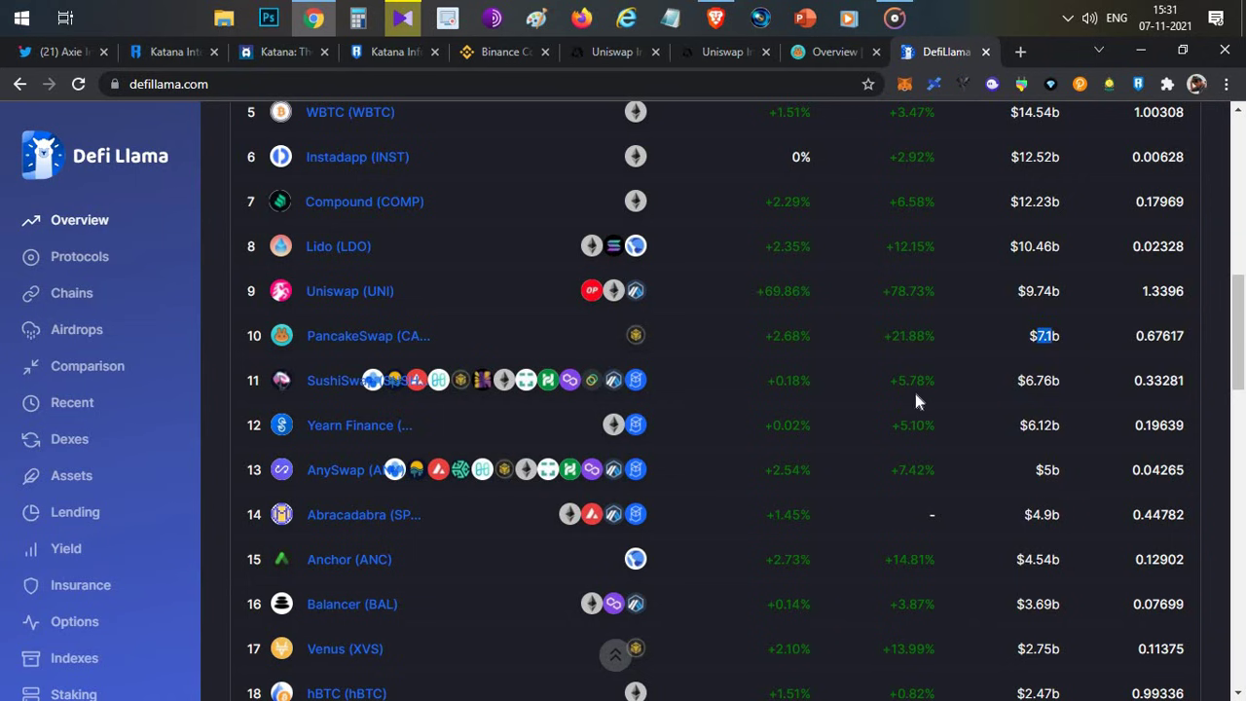
{"action": "left_click_drag", "start_coordinate": [1018, 380], "coordinate": [1034, 381]}
Step: Return to Katana's farm page, expand the AXS/WETH farm and check its claimable WRON rewards
{"action": "left_click", "coordinate": [331, 56]}
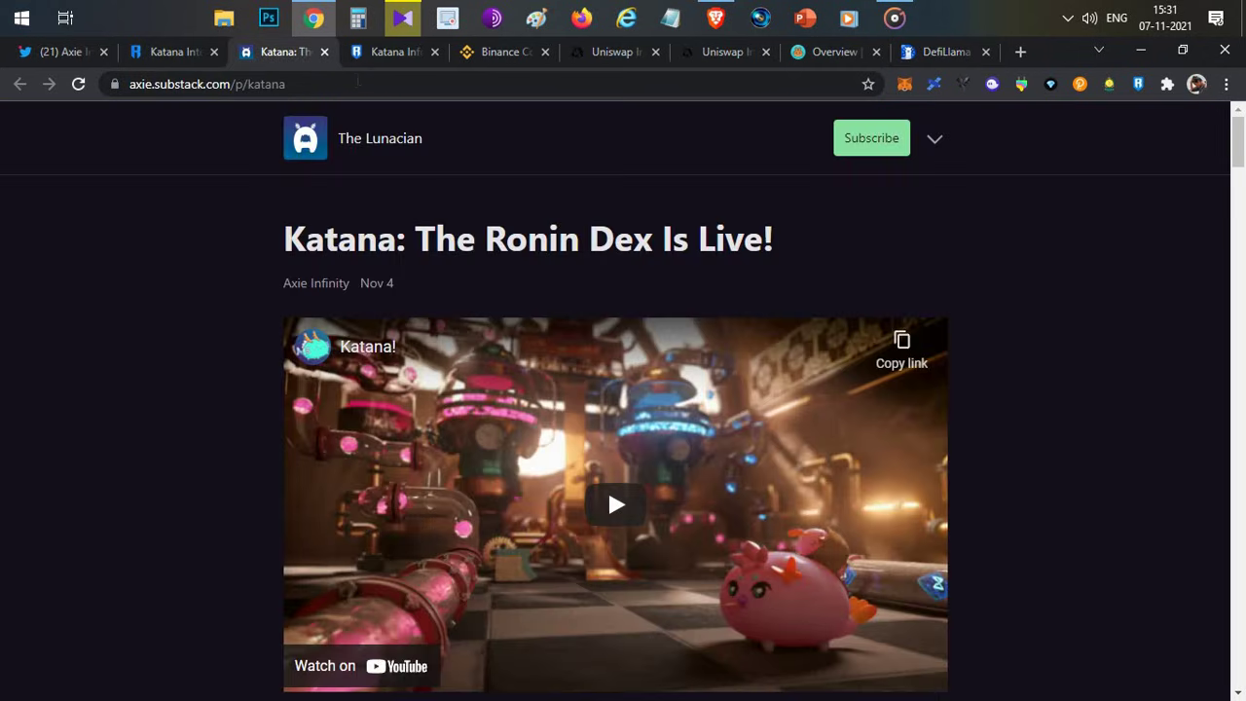
{"action": "left_click", "coordinate": [370, 56]}
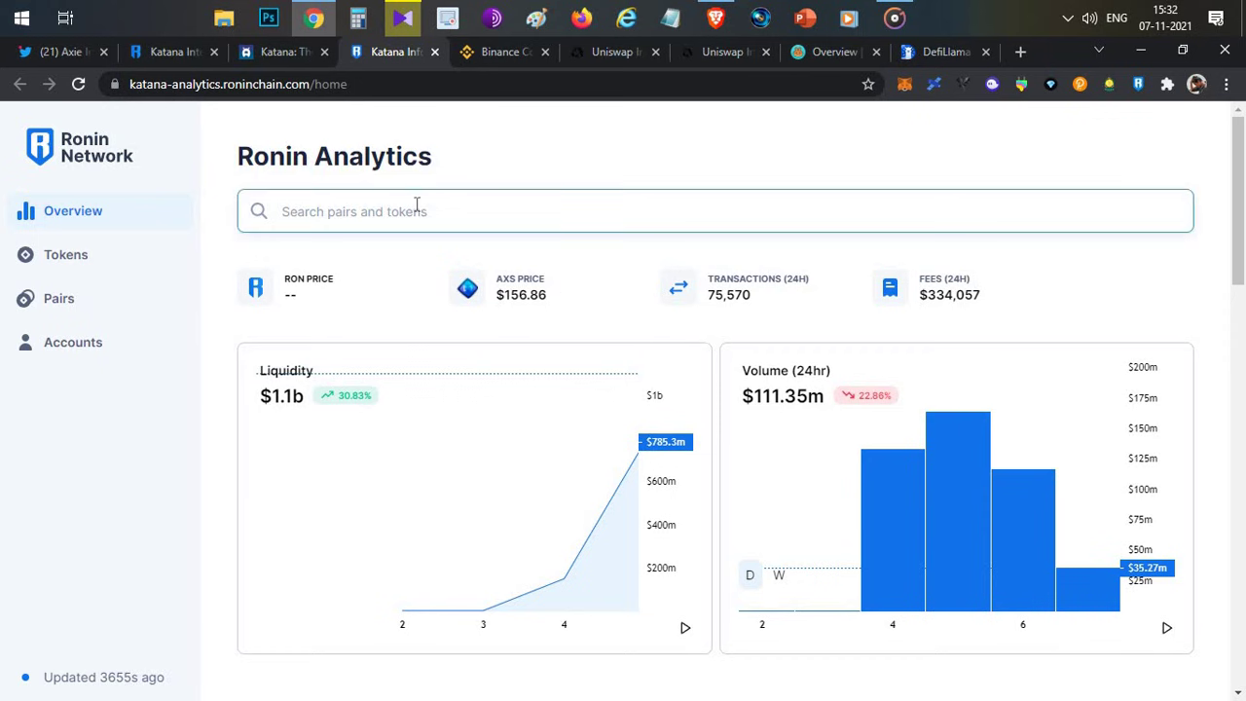
{"action": "left_click", "coordinate": [279, 52]}
{"action": "left_click", "coordinate": [168, 51]}
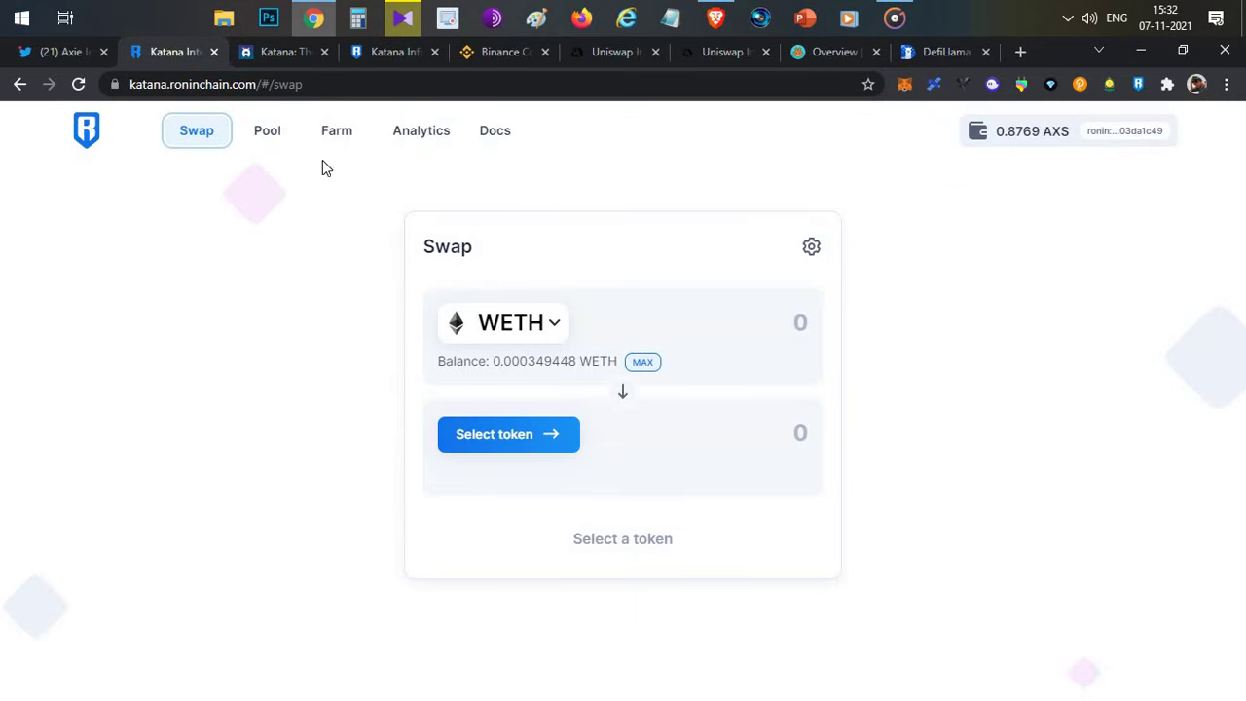
{"action": "left_click", "coordinate": [276, 130]}
{"action": "left_click", "coordinate": [347, 142]}
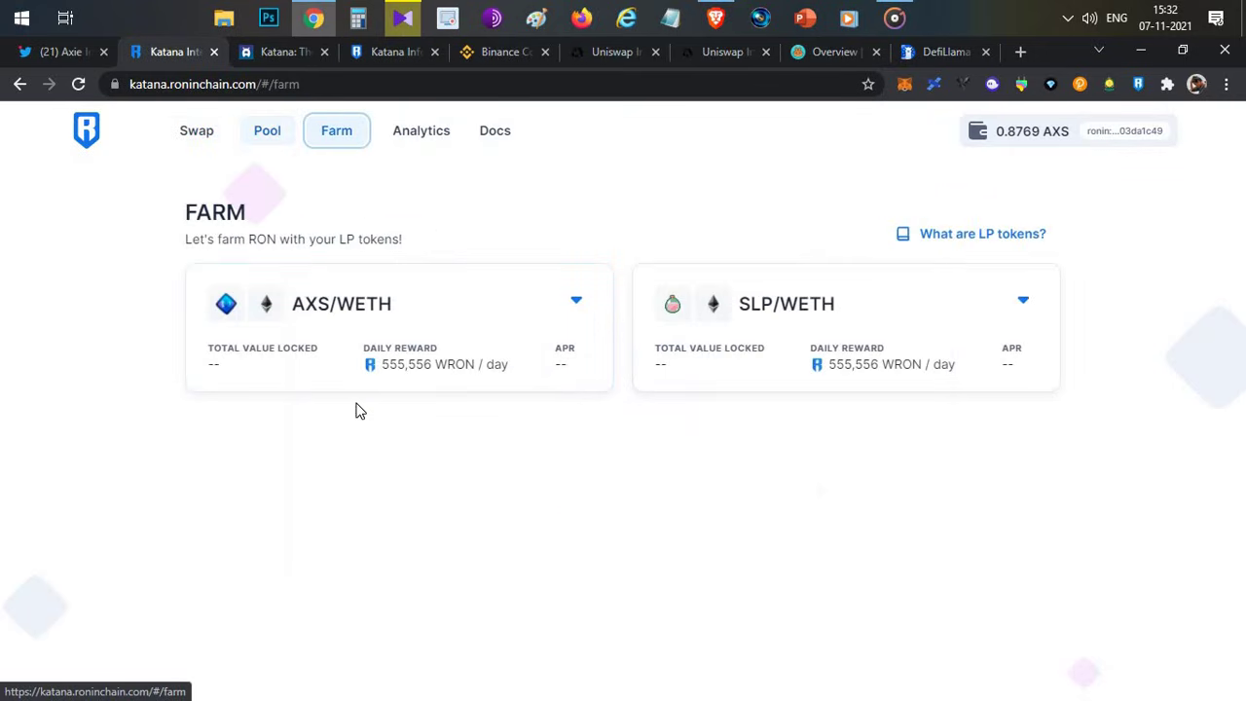
{"action": "left_click", "coordinate": [478, 354]}
{"action": "left_click_drag", "start_coordinate": [313, 580], "coordinate": [269, 575]}
{"action": "left_click", "coordinate": [668, 505]}
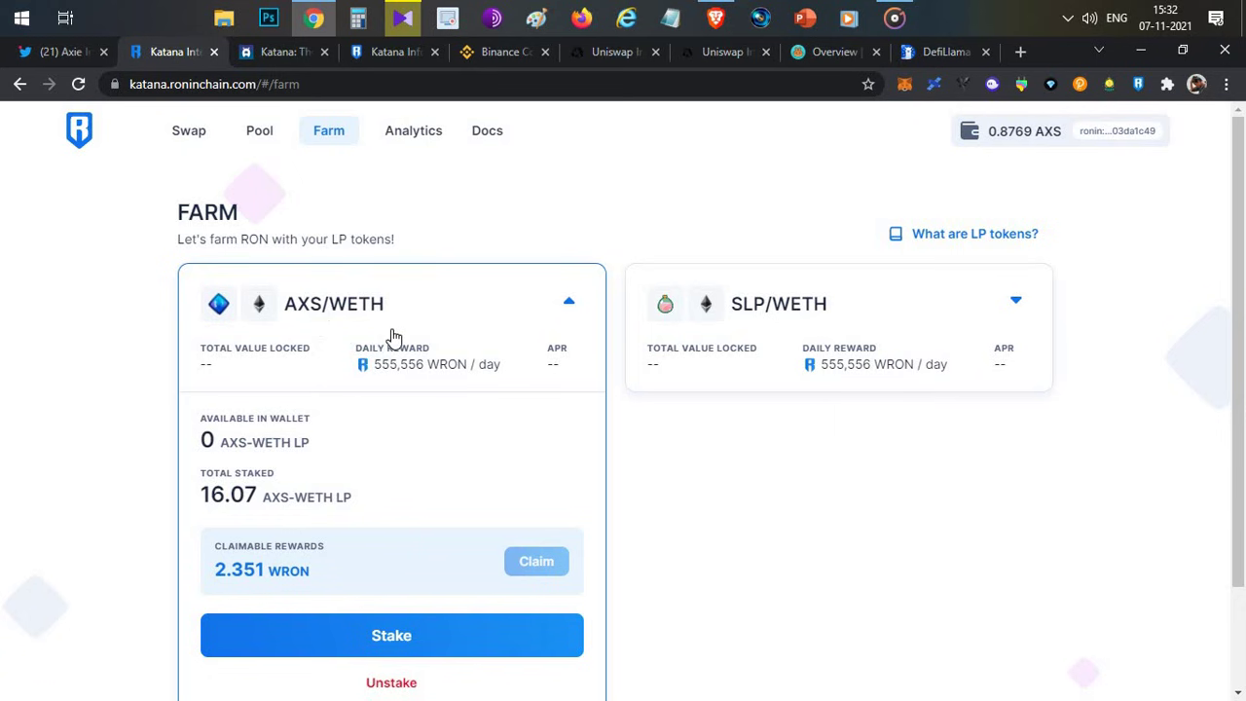
Step: Highlight the daily WRON reward of the AXS/WETH farm
{"action": "double_click", "coordinate": [418, 374]}
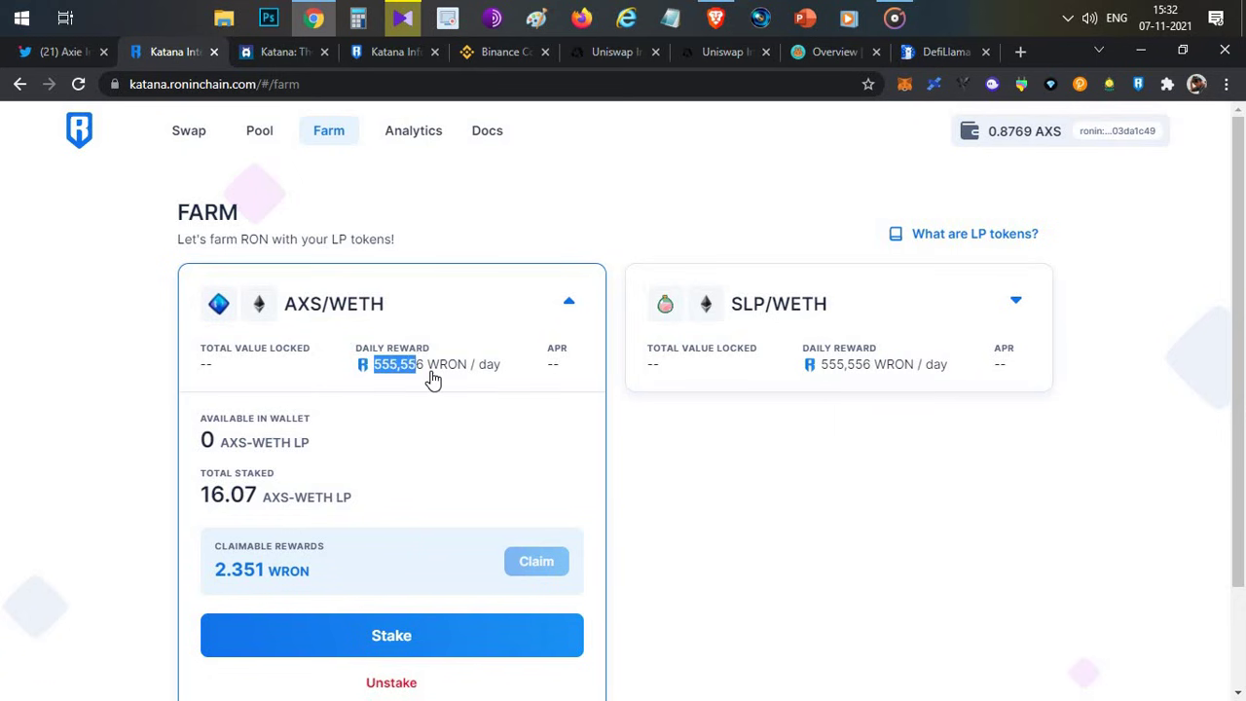
{"action": "left_click", "coordinate": [487, 354]}
{"action": "left_click", "coordinate": [443, 368]}
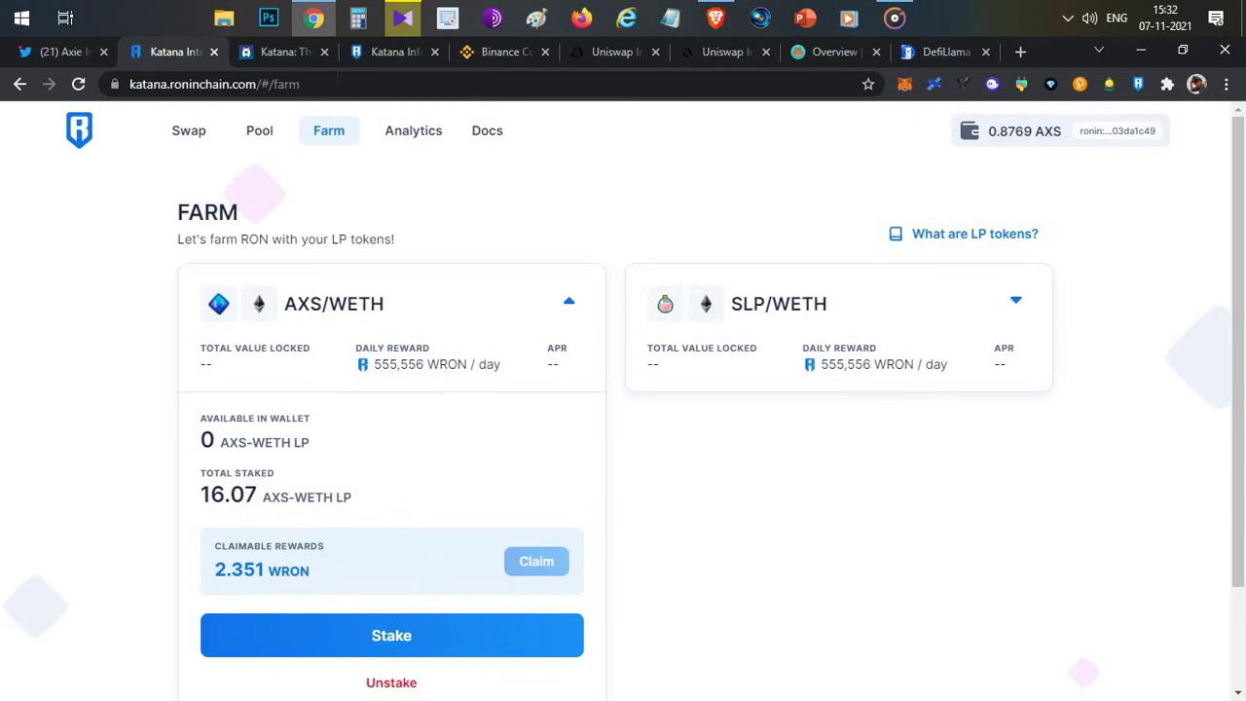
Step: Open Ronin Analytics and highlight the AXS-WETH liquidity in the Top Pairs table
{"action": "left_click", "coordinate": [289, 55]}
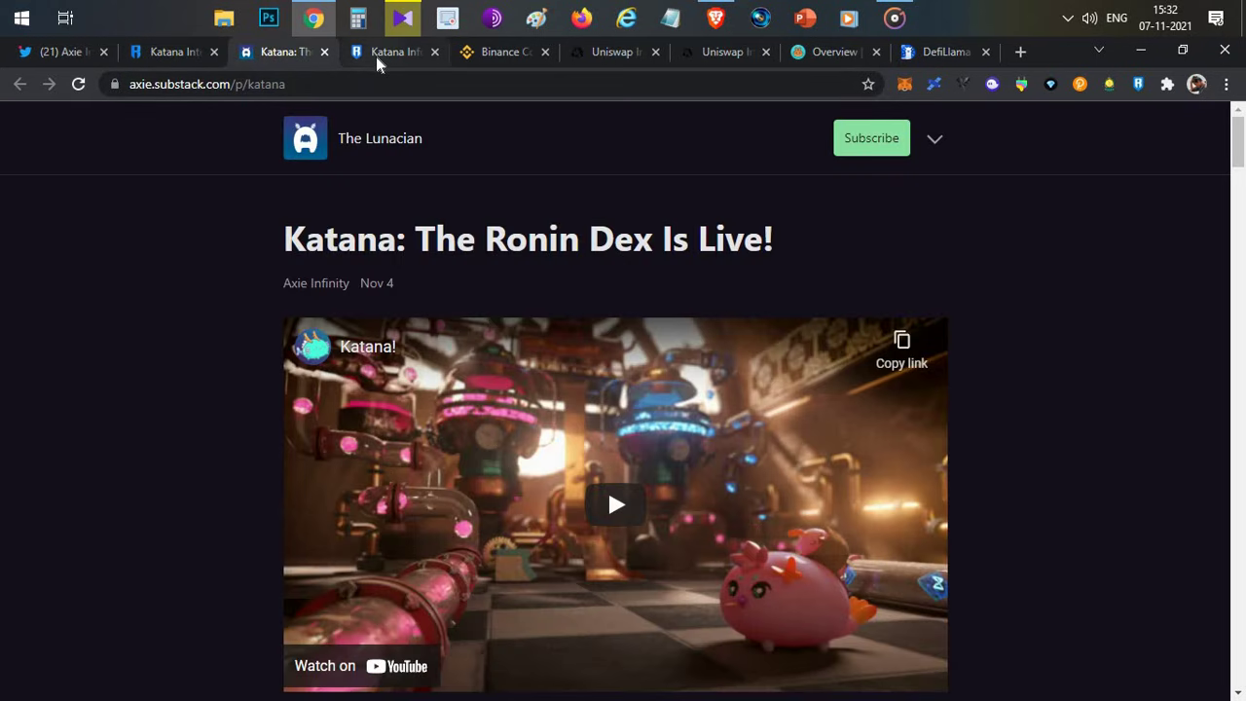
{"action": "left_click", "coordinate": [376, 57]}
{"action": "scroll", "coordinate": [162, 362], "scroll_direction": "down", "scroll_amount": 7}
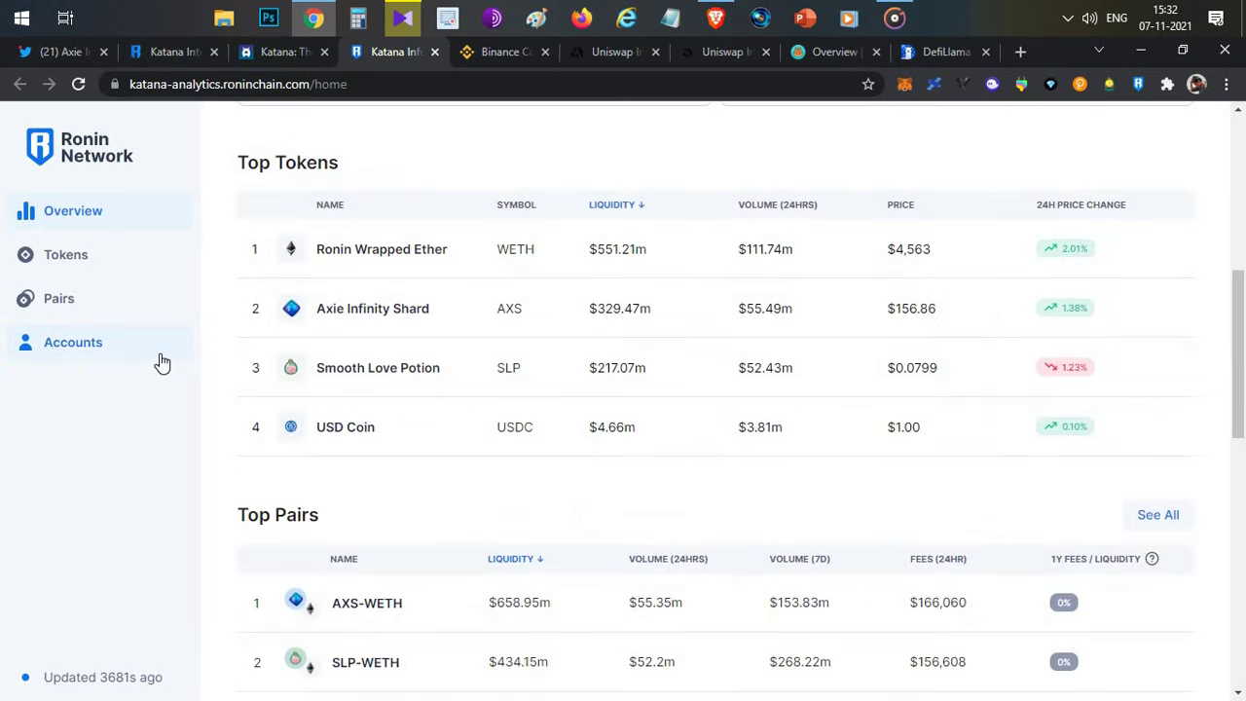
{"action": "scroll", "coordinate": [161, 363], "scroll_direction": "up", "scroll_amount": 1}
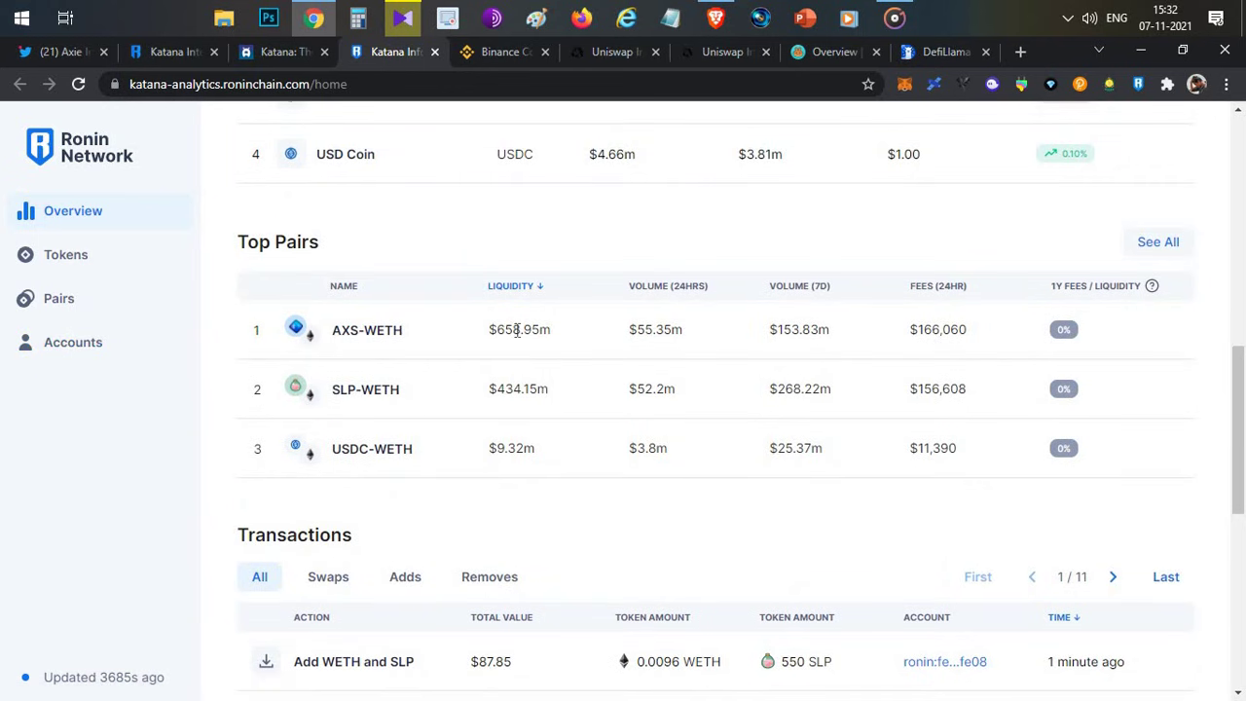
{"action": "left_click_drag", "start_coordinate": [514, 329], "coordinate": [497, 329]}
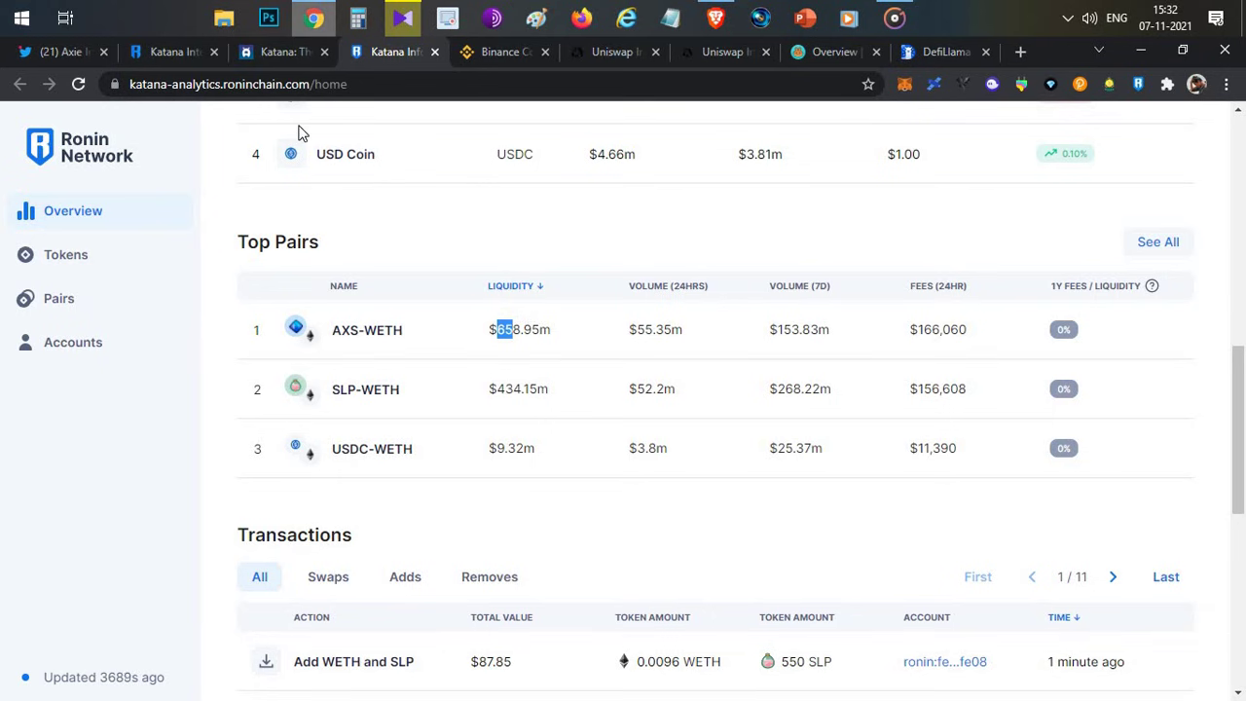
Step: Switch to the Calculator and divide 555555 by 658000000 to get the daily WRON reward per dollar of AXS-WETH liquidity
{"action": "left_click", "coordinate": [358, 17]}
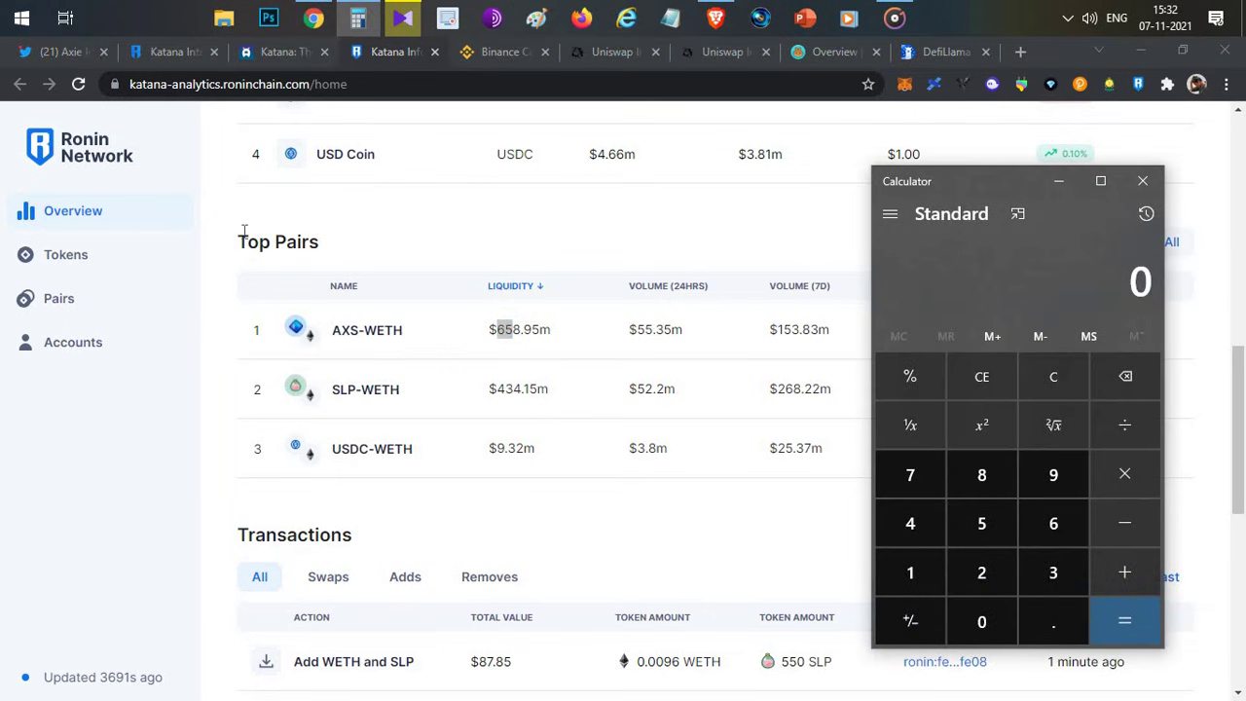
{"action": "type", "text": "5555555"}
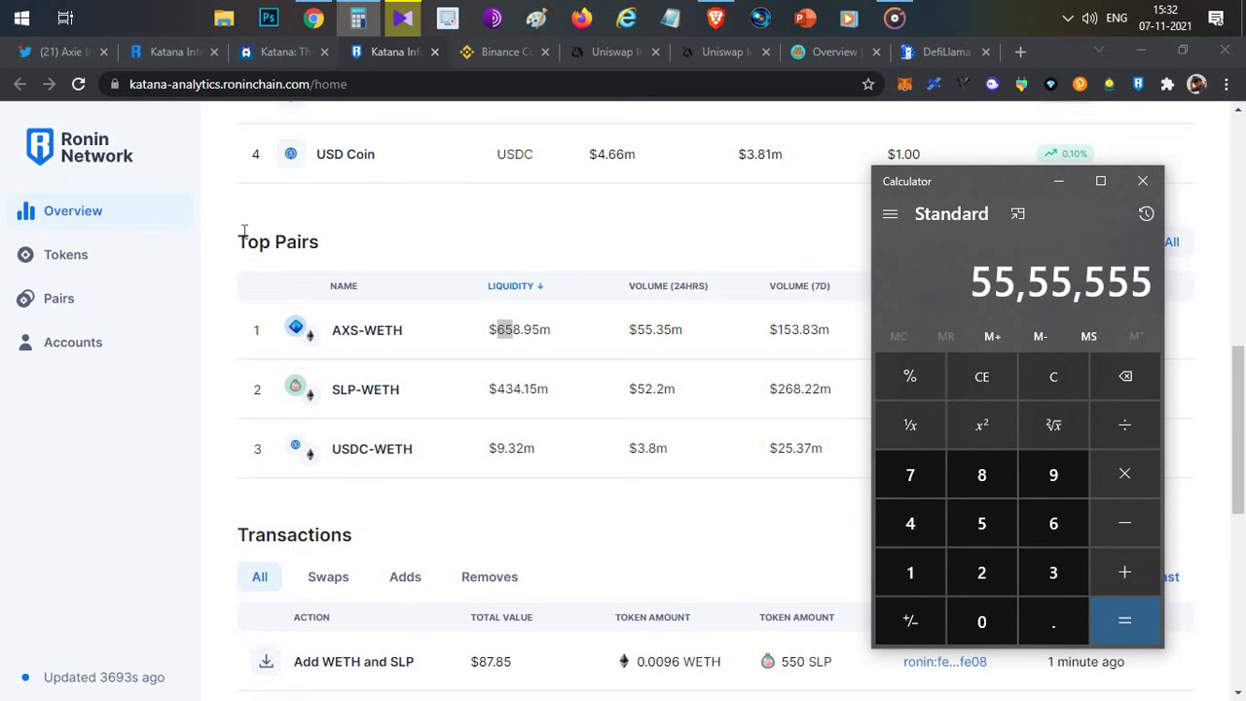
{"action": "key", "text": "BackSpace"}
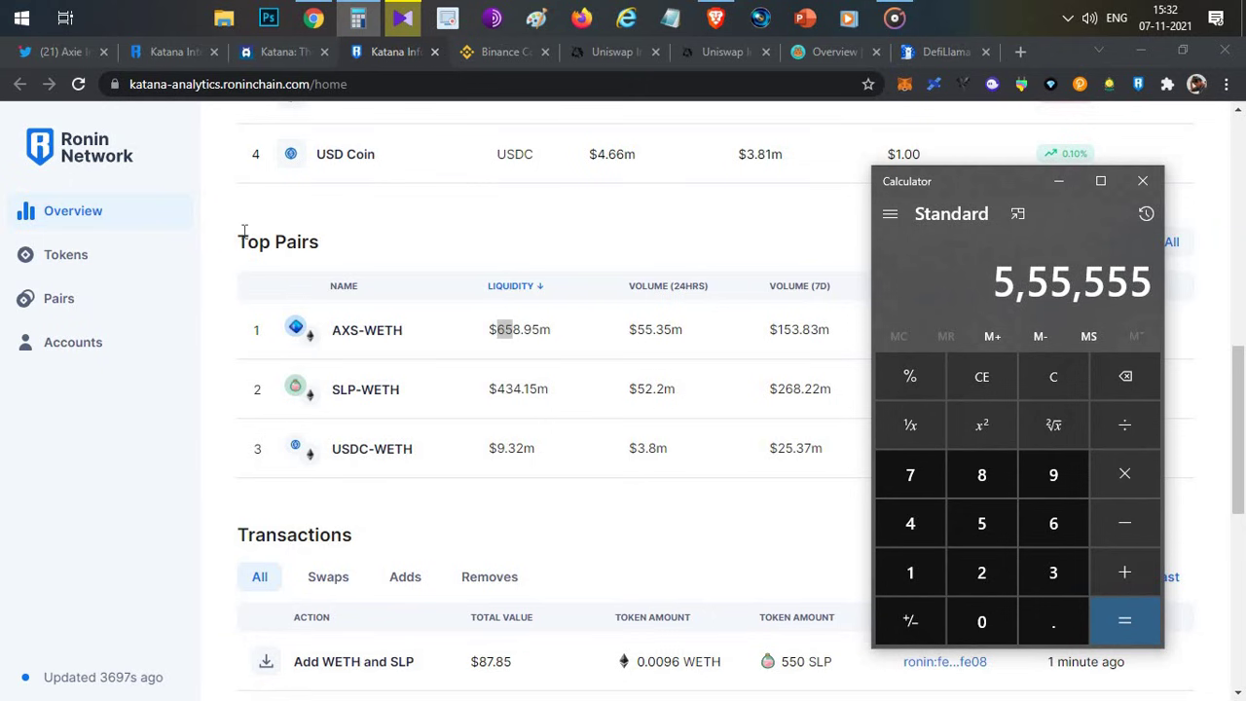
{"action": "key", "text": "slash"}
{"action": "type", "text": "6"}
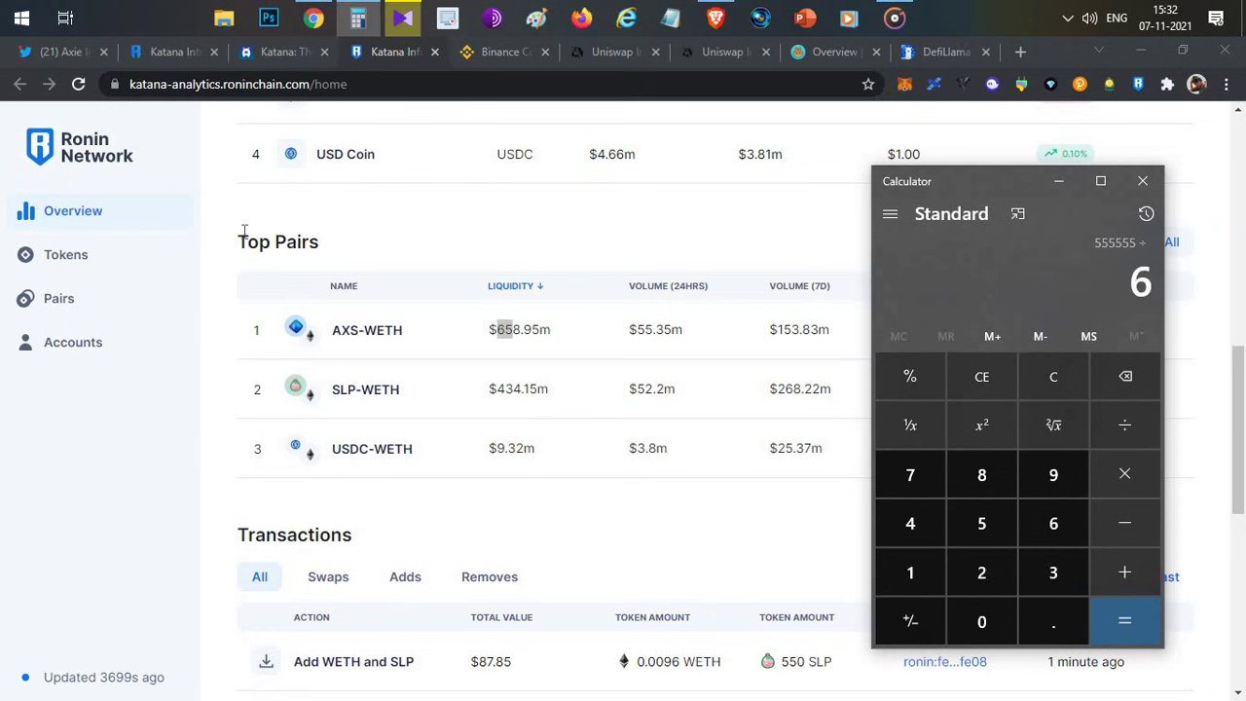
{"action": "type", "text": "580"}
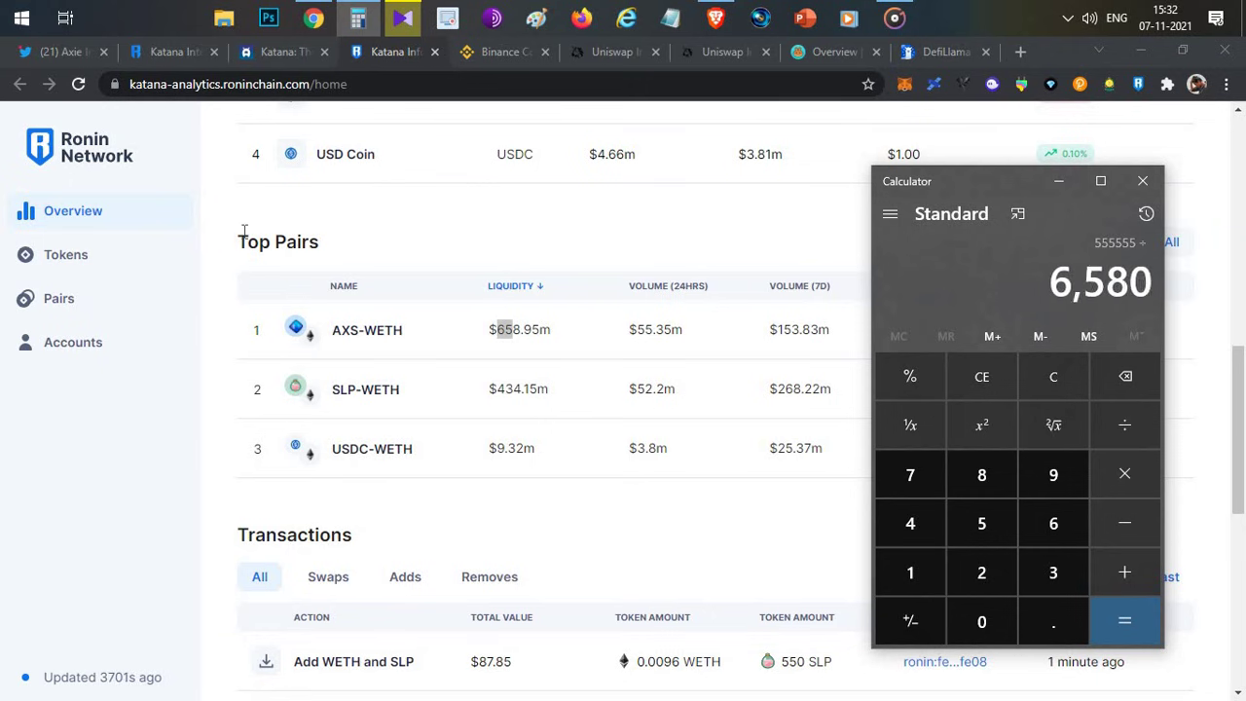
{"action": "type", "text": "0000085106382979e-4"}
{"action": "key", "text": "Return"}
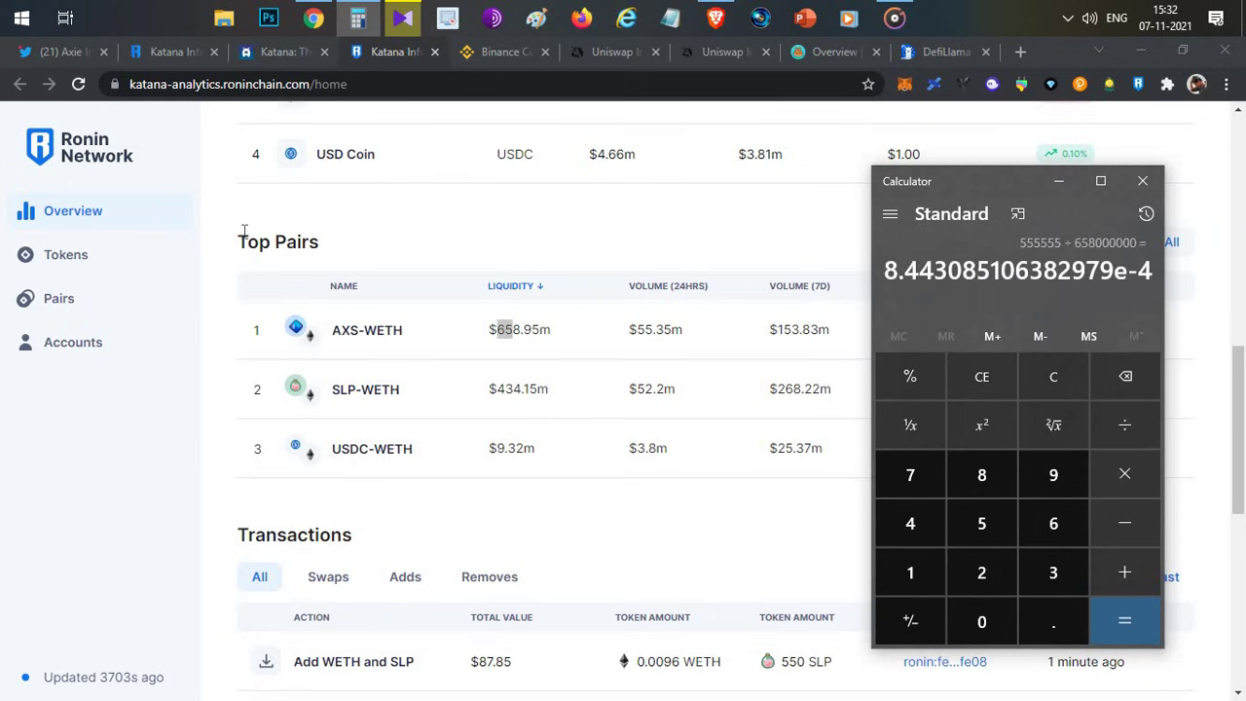
Step: Multiply the quotient by 1000 and examine the result before returning to the Ronin Analytics page
{"action": "type", "text": "*1000"}
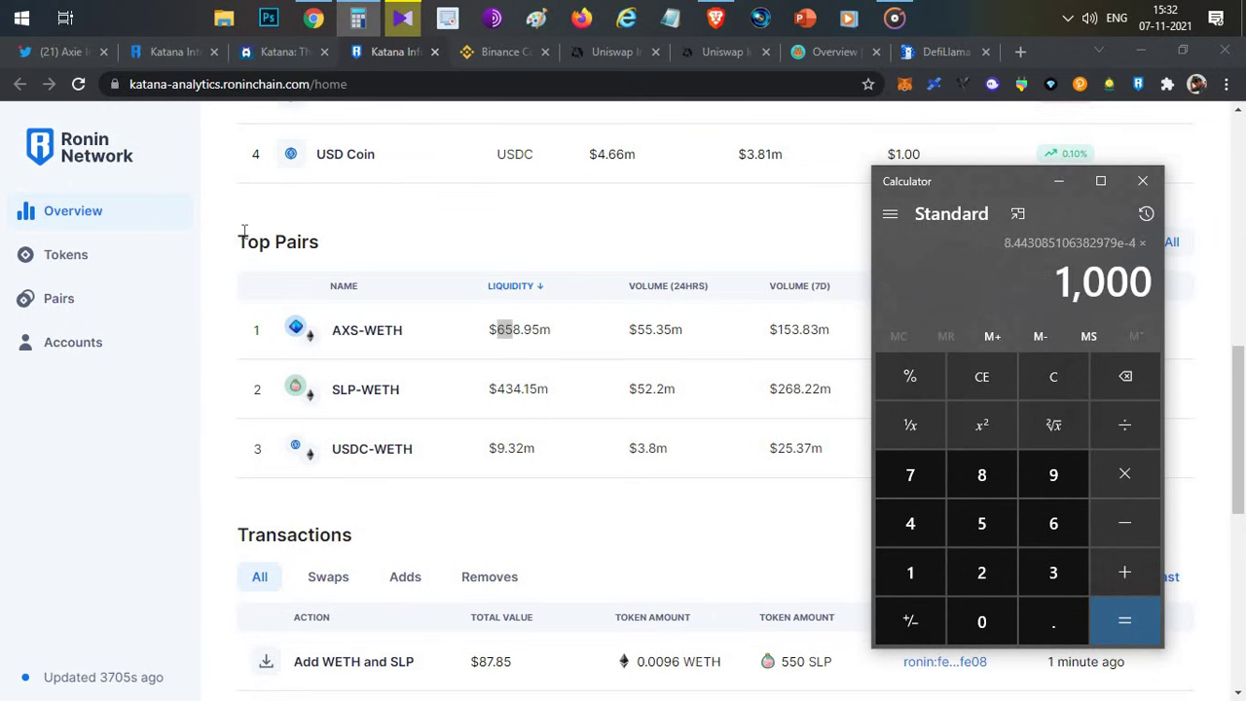
{"action": "key", "text": "Return"}
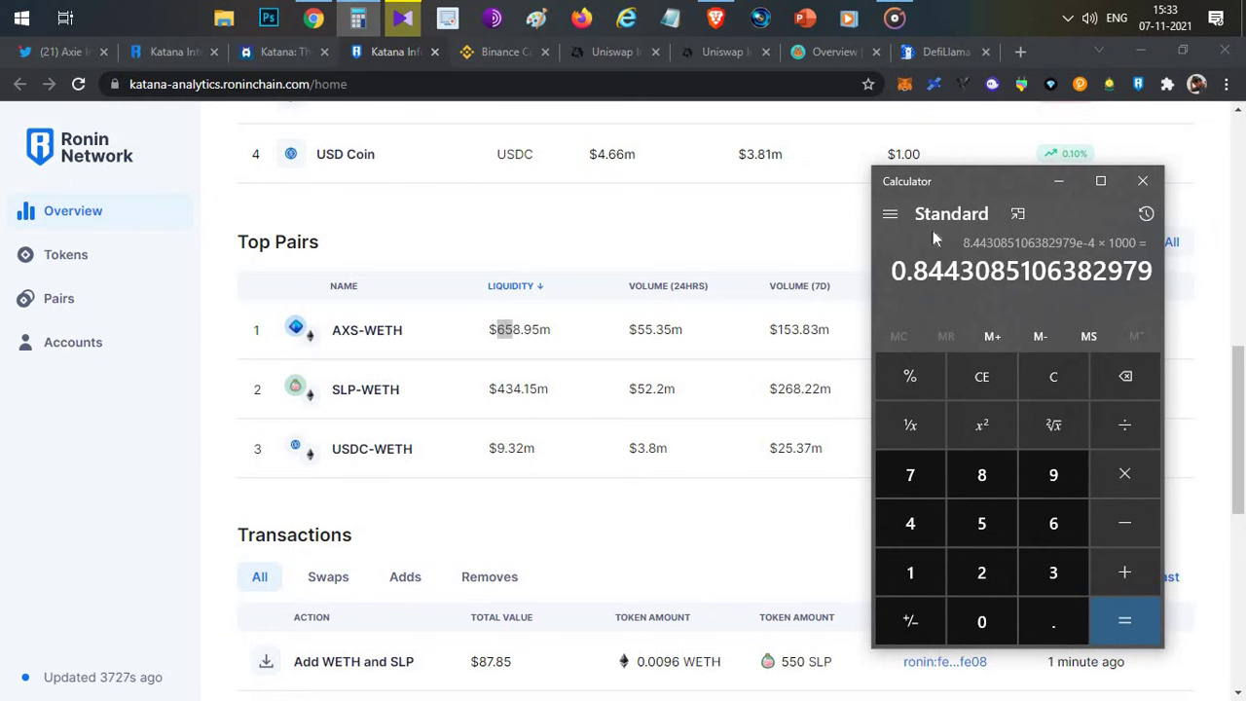
{"action": "left_click_drag", "start_coordinate": [884, 178], "coordinate": [836, 172]}
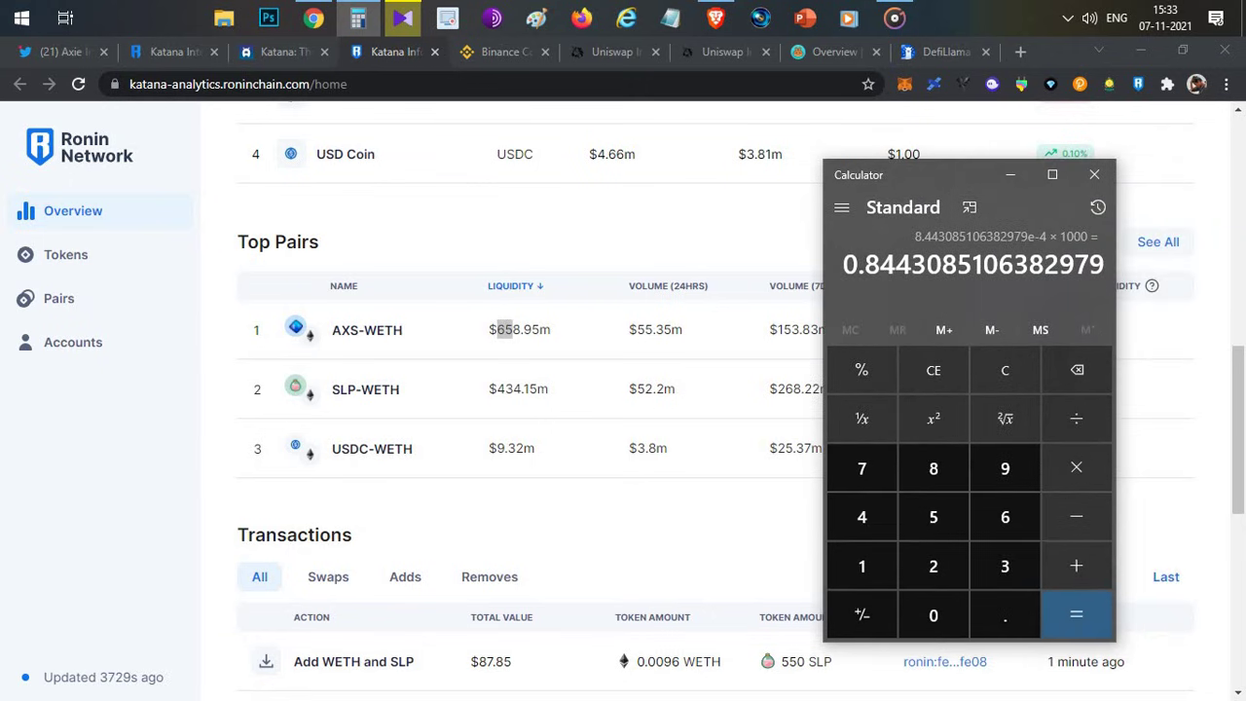
{"action": "left_click_drag", "start_coordinate": [843, 264], "coordinate": [912, 264]}
{"action": "left_click", "coordinate": [642, 223]}
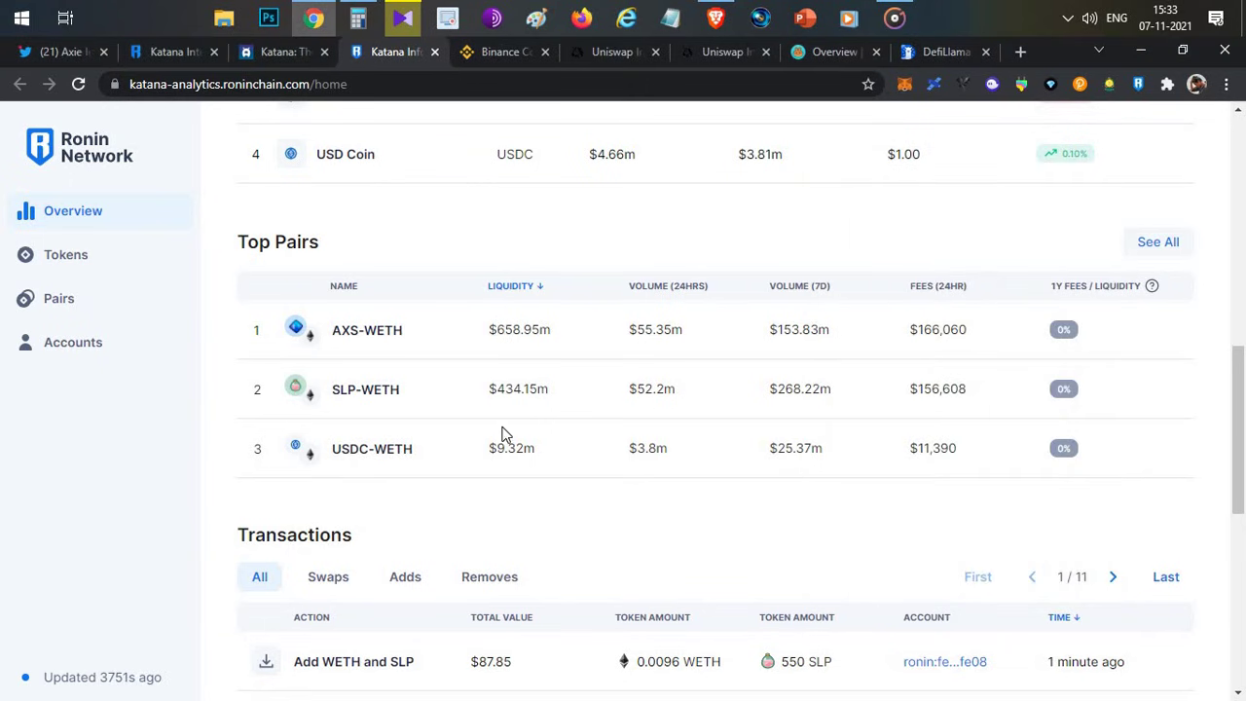
Step: Check the SLP-WETH pair's liquidity on Ronin Analytics and compare the daily rewards of both farms on Katana
{"action": "left_click_drag", "start_coordinate": [523, 389], "coordinate": [506, 390]}
{"action": "left_click", "coordinate": [181, 53]}
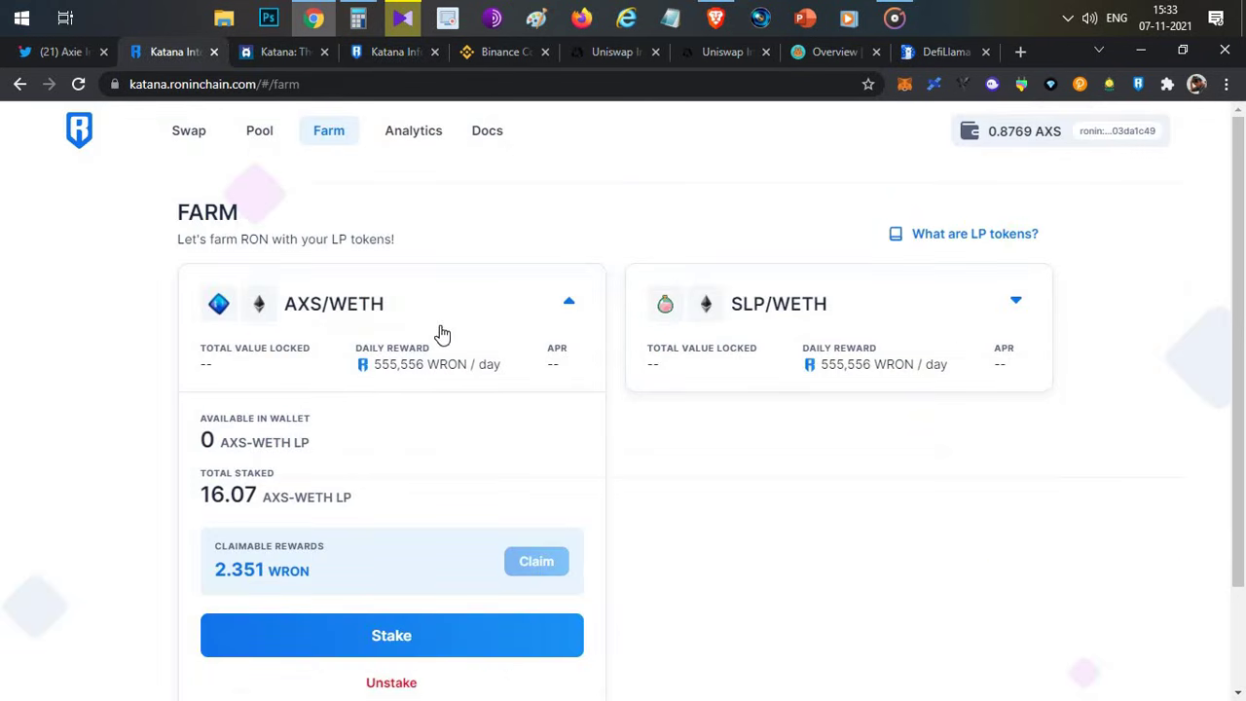
{"action": "left_click", "coordinate": [473, 308]}
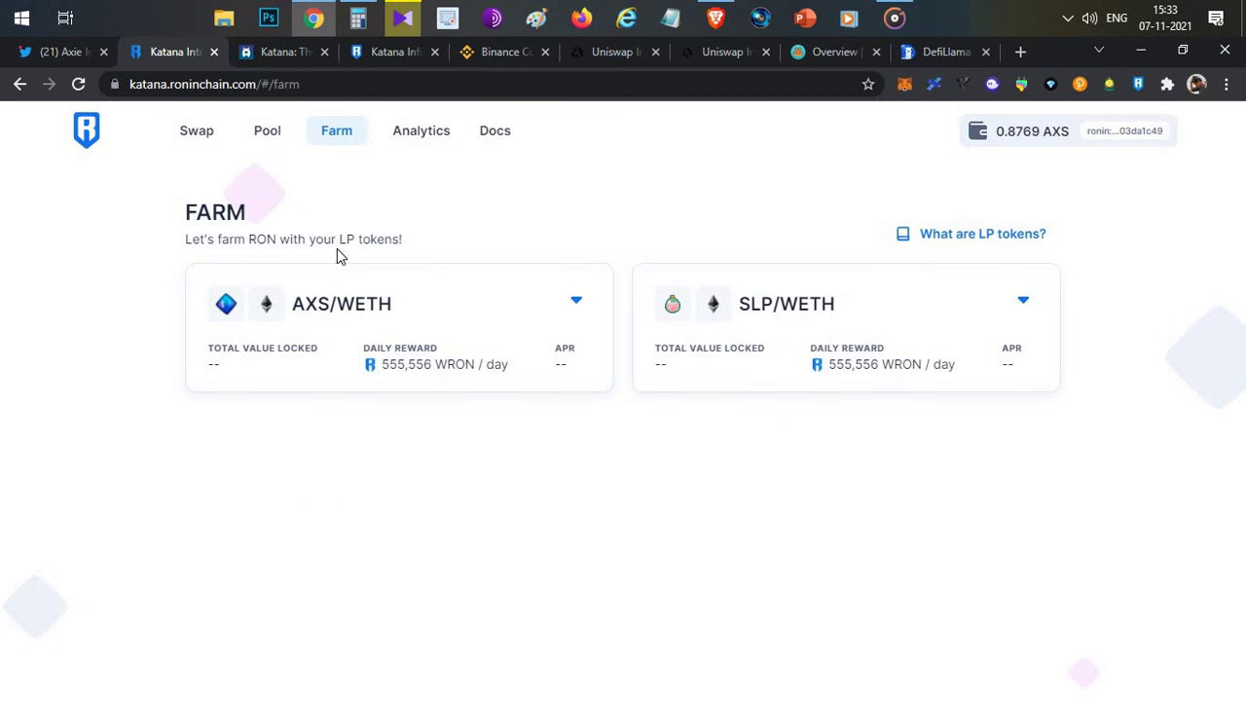
Step: In the Katana launch article, find and highlight the RON supply expected after 90 days of farming
{"action": "left_click", "coordinate": [284, 54]}
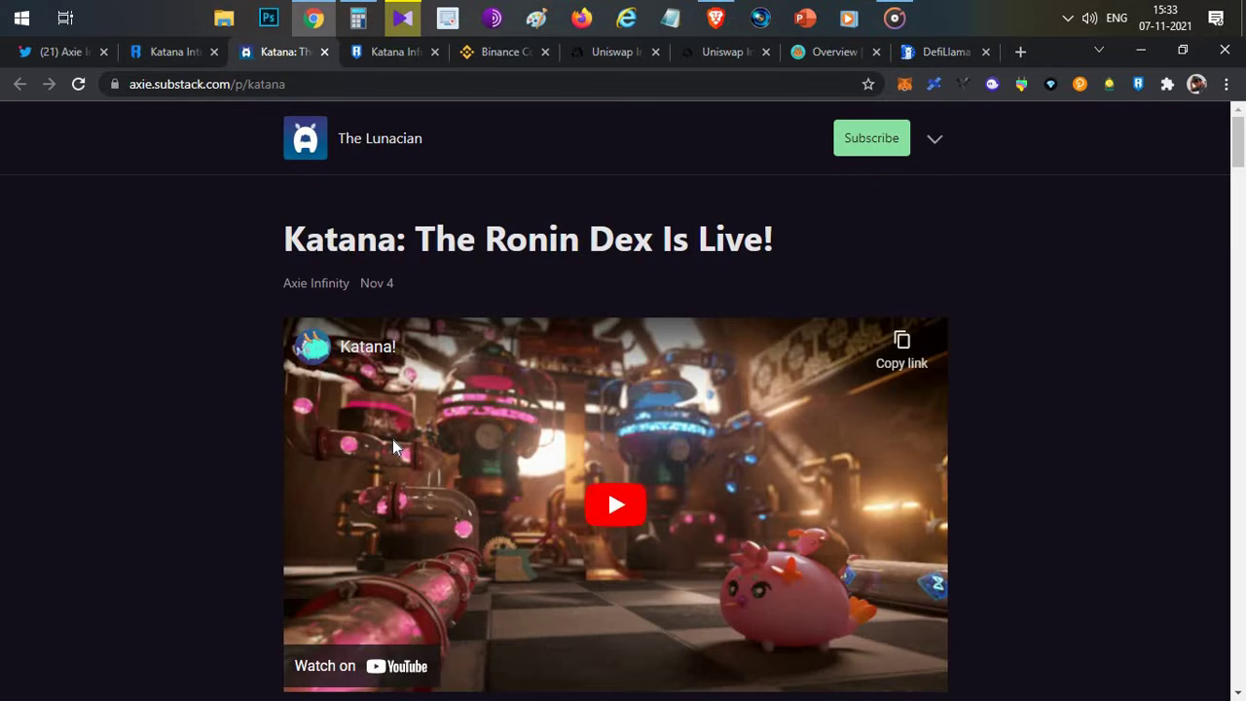
{"action": "scroll", "coordinate": [392, 439], "scroll_direction": "down", "scroll_amount": 15}
{"action": "scroll", "coordinate": [395, 443], "scroll_direction": "down", "scroll_amount": 20}
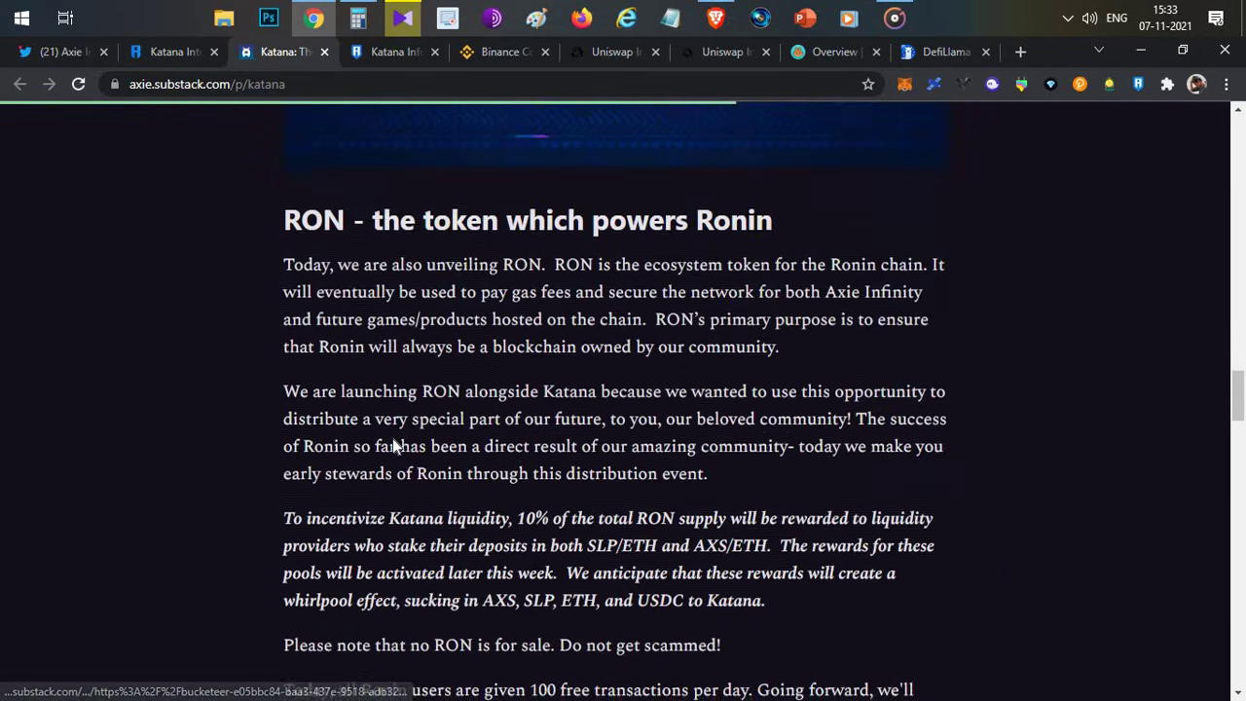
{"action": "scroll", "coordinate": [394, 419], "scroll_direction": "down", "scroll_amount": 5}
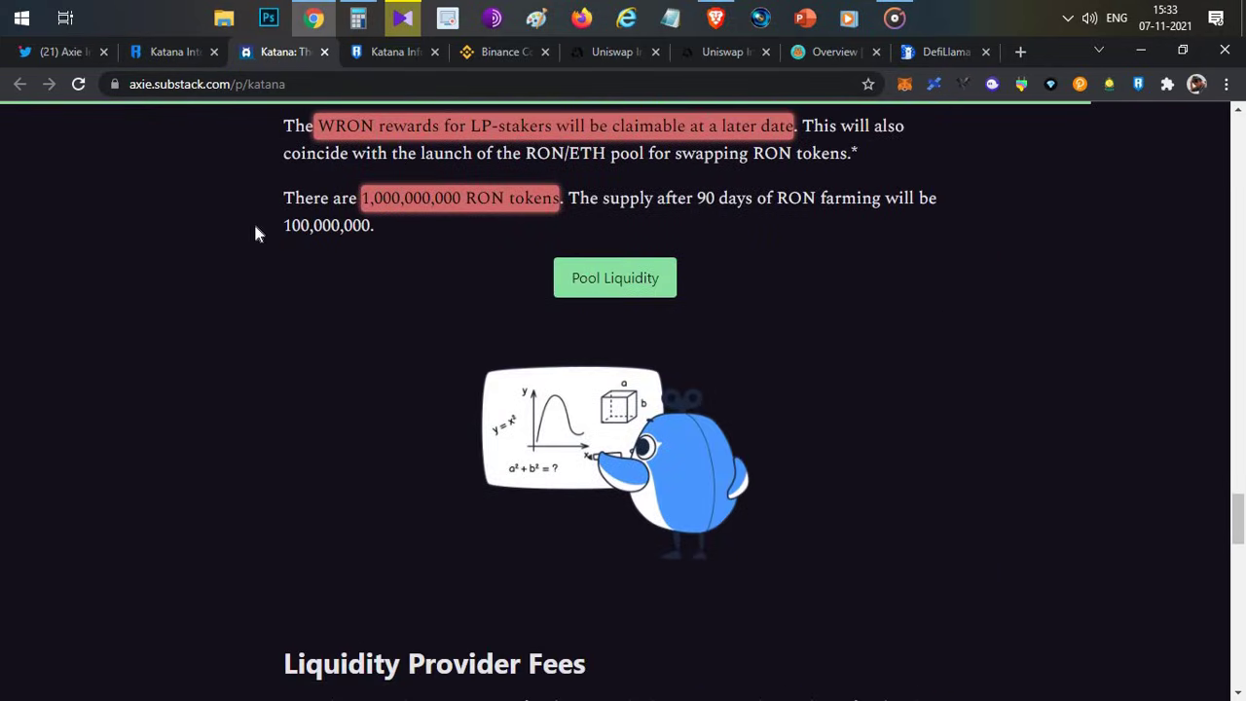
{"action": "left_click_drag", "start_coordinate": [255, 224], "coordinate": [269, 250]}
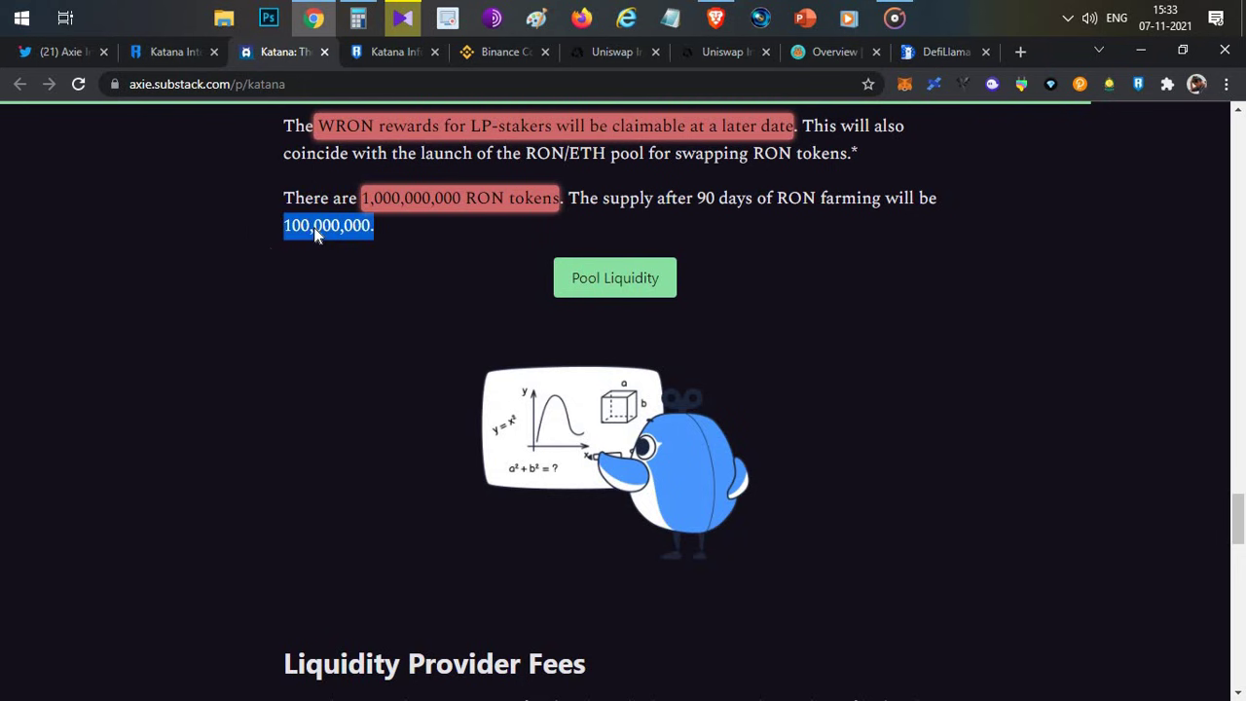
Step: Return to Katana's farm page and expand and collapse the AXS/WETH farm's details
{"action": "left_click", "coordinate": [181, 57]}
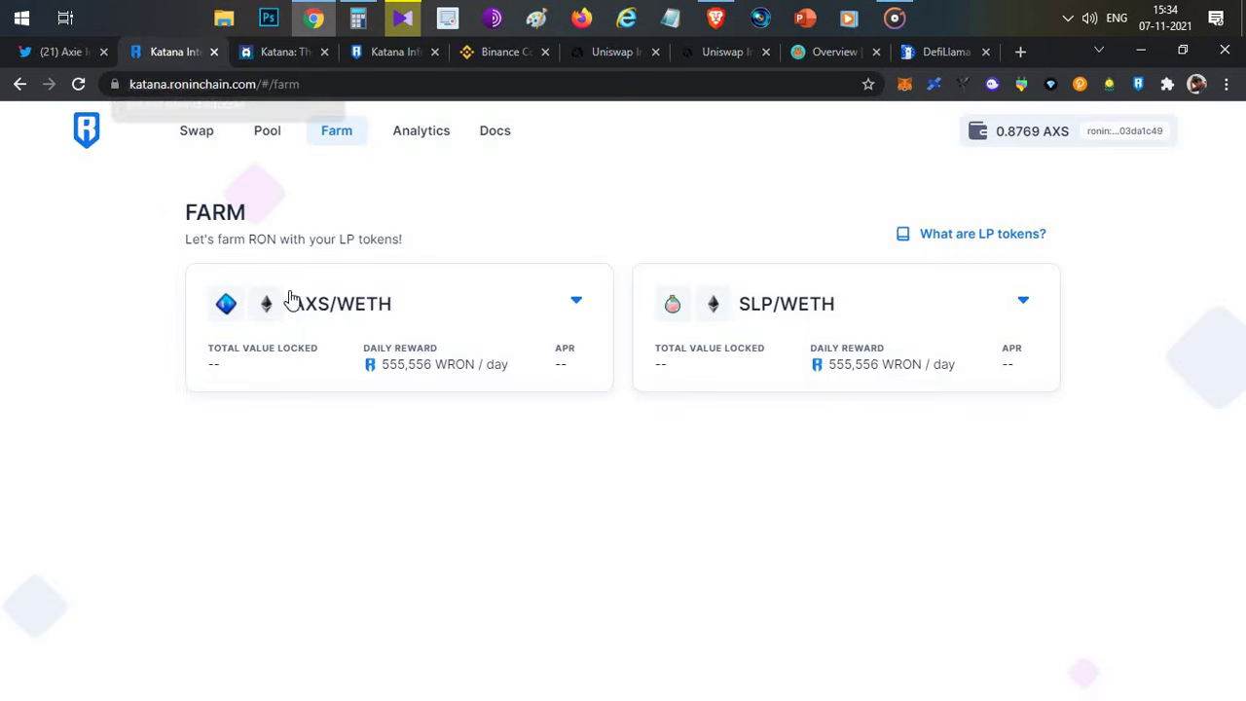
{"action": "left_click", "coordinate": [456, 309]}
{"action": "left_click", "coordinate": [516, 310]}
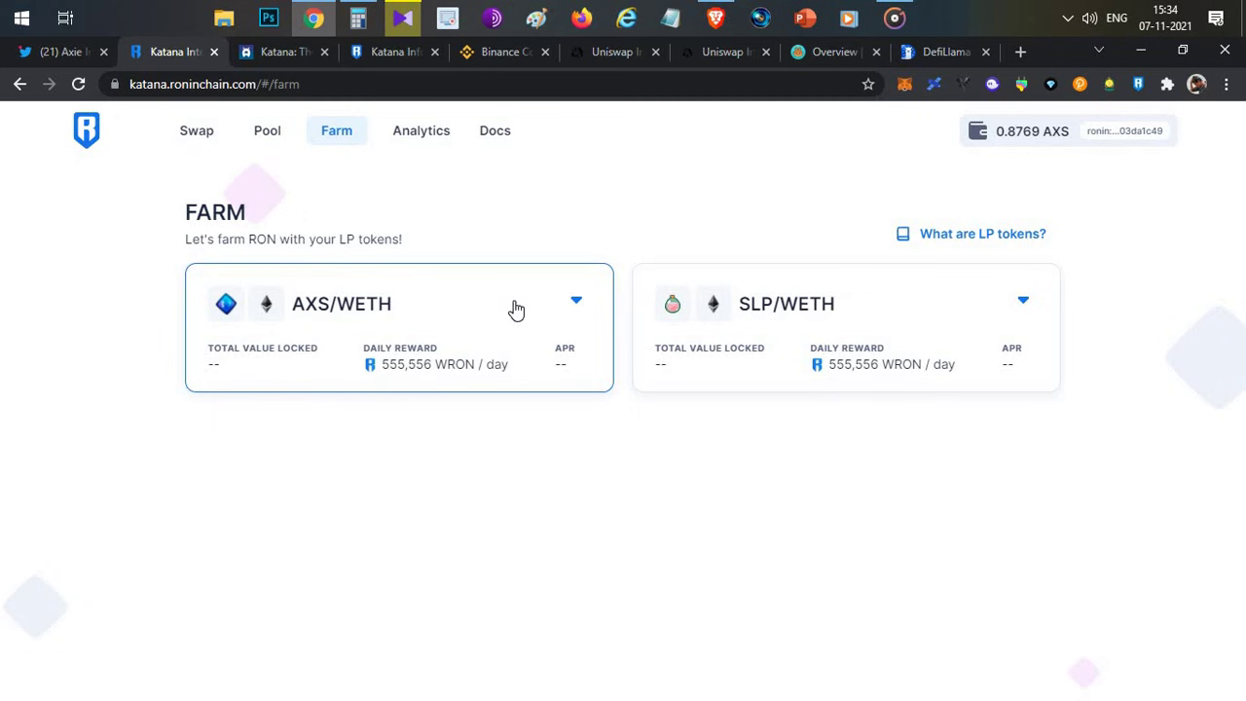
{"action": "left_click", "coordinate": [516, 310]}
{"action": "left_click", "coordinate": [516, 309]}
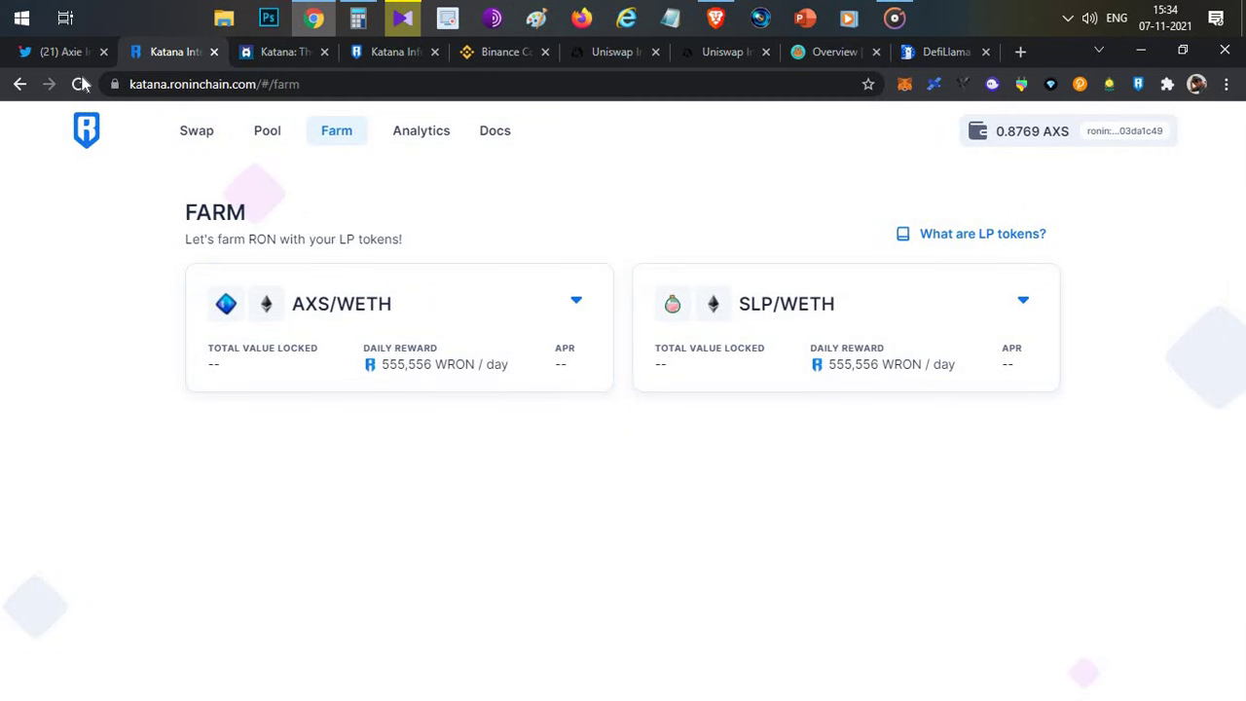
Step: View Axie Infinity's Katana launch tweet and switch to the CryptoHindi YouTube channel in Brave
{"action": "left_click", "coordinate": [61, 51]}
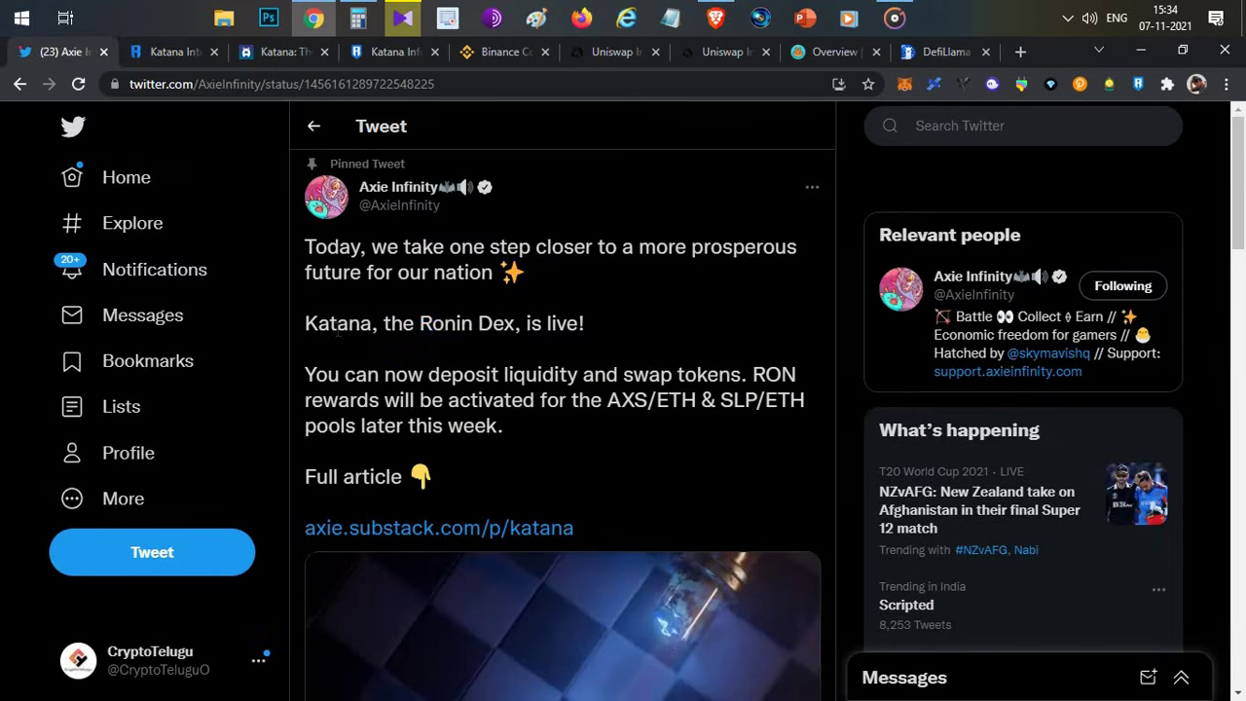
{"action": "left_click", "coordinate": [716, 18]}
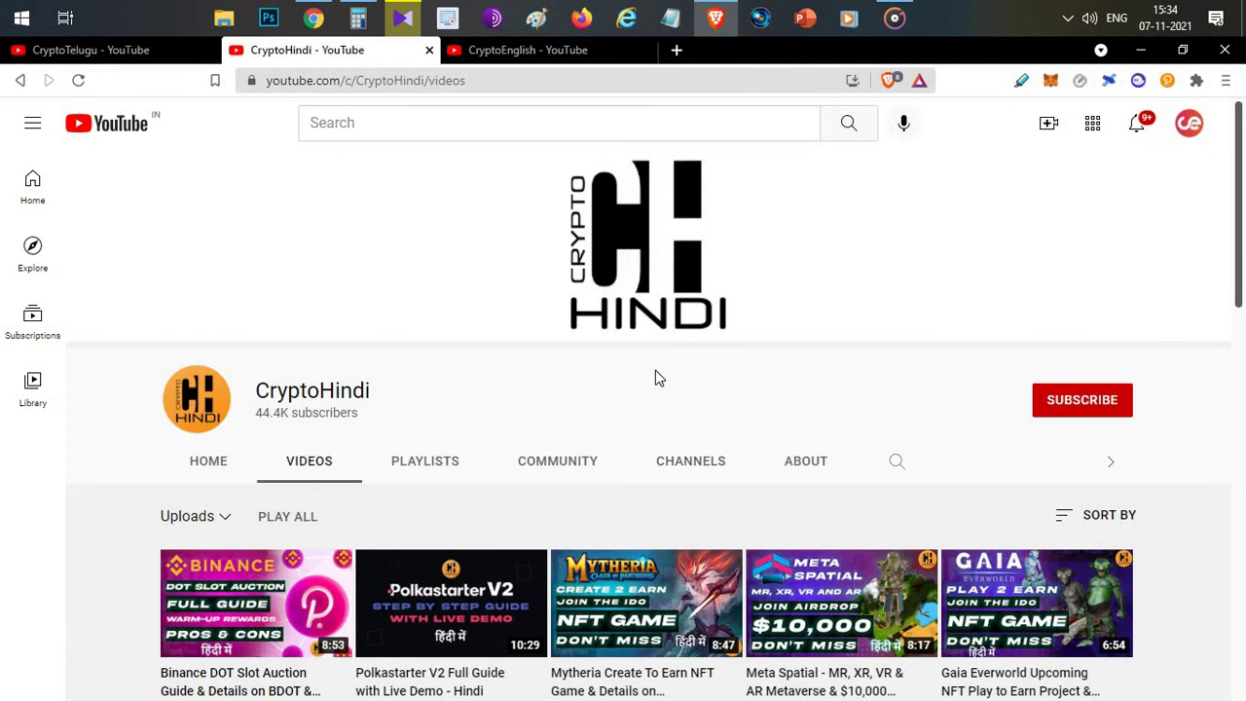